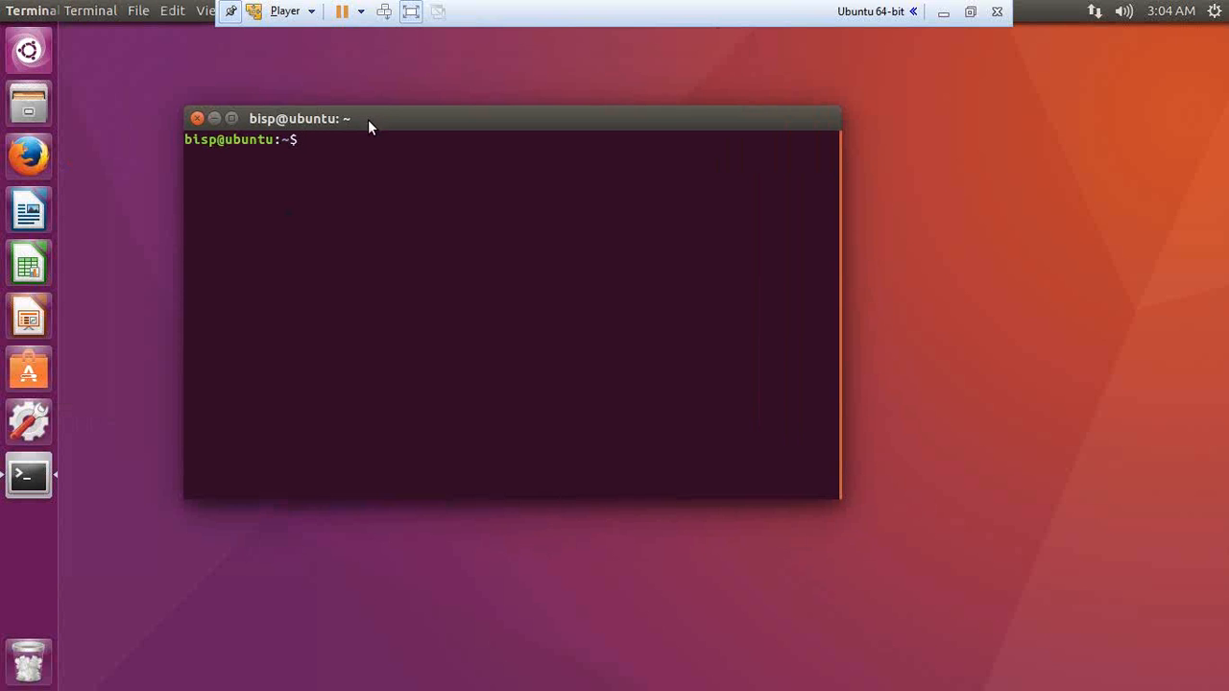
Step: Refresh package lists with sudo apt-get update using the sudo password, then leave VMware full-screen
{"action": "type", "text": "sudo"}
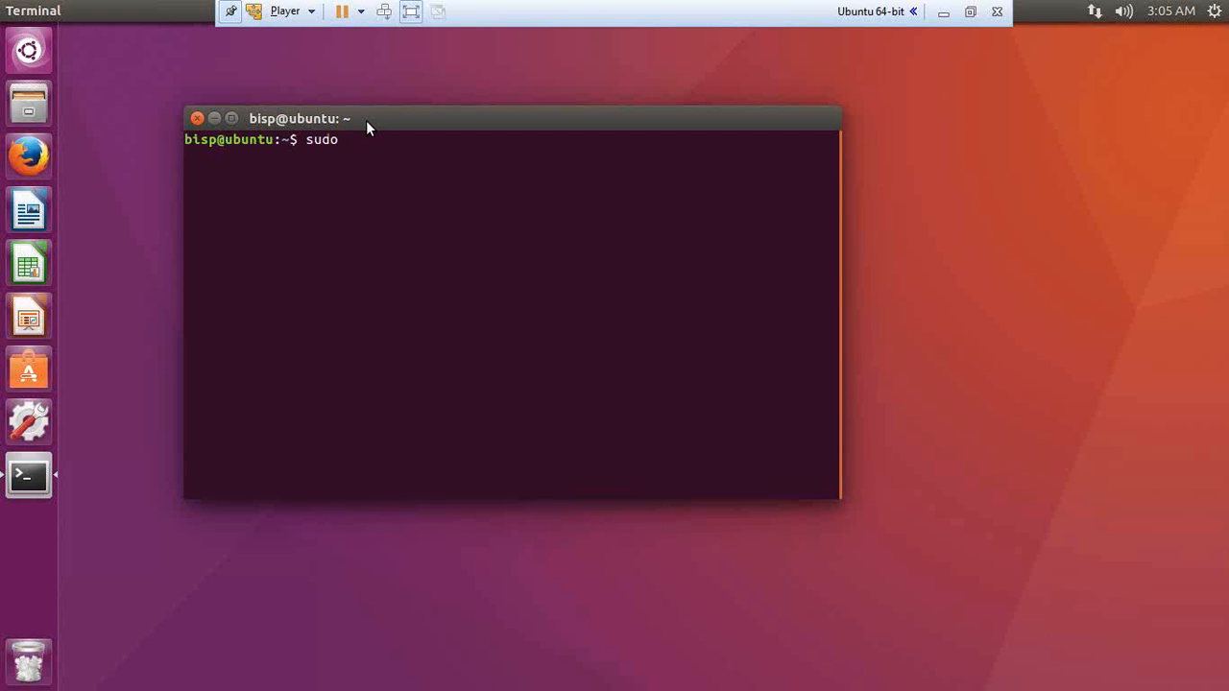
{"action": "type", "text": " apt-get update"}
{"action": "key", "text": "Return"}
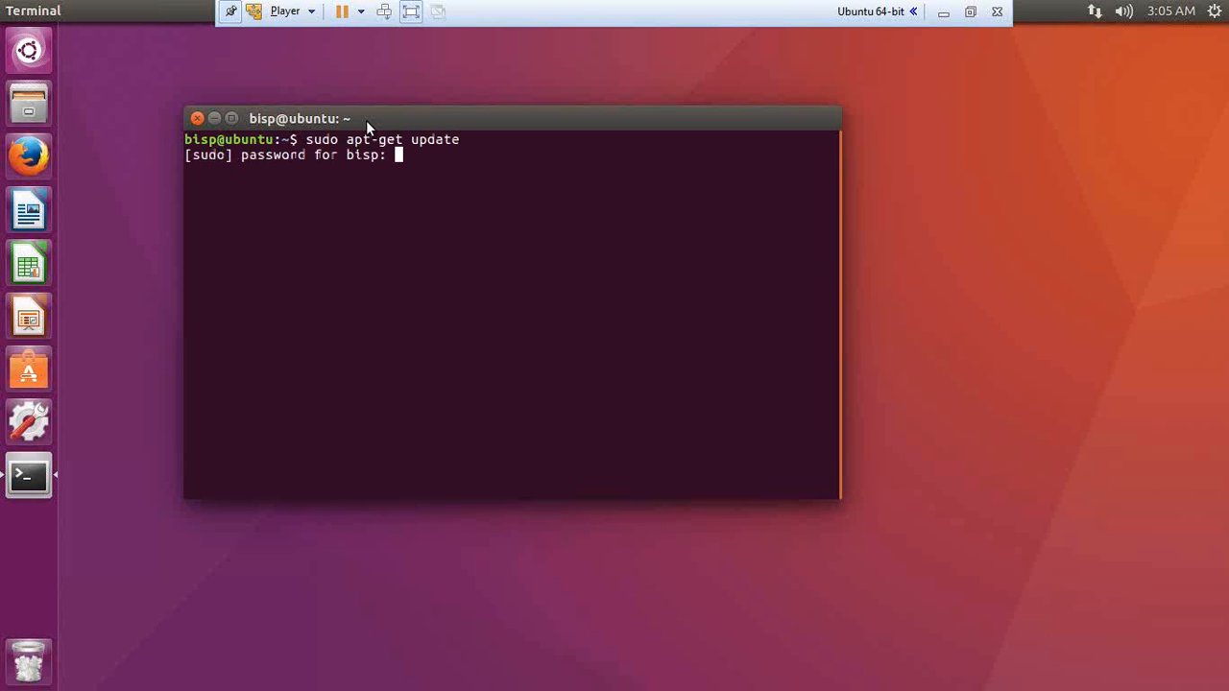
{"action": "key", "text": "Return"}
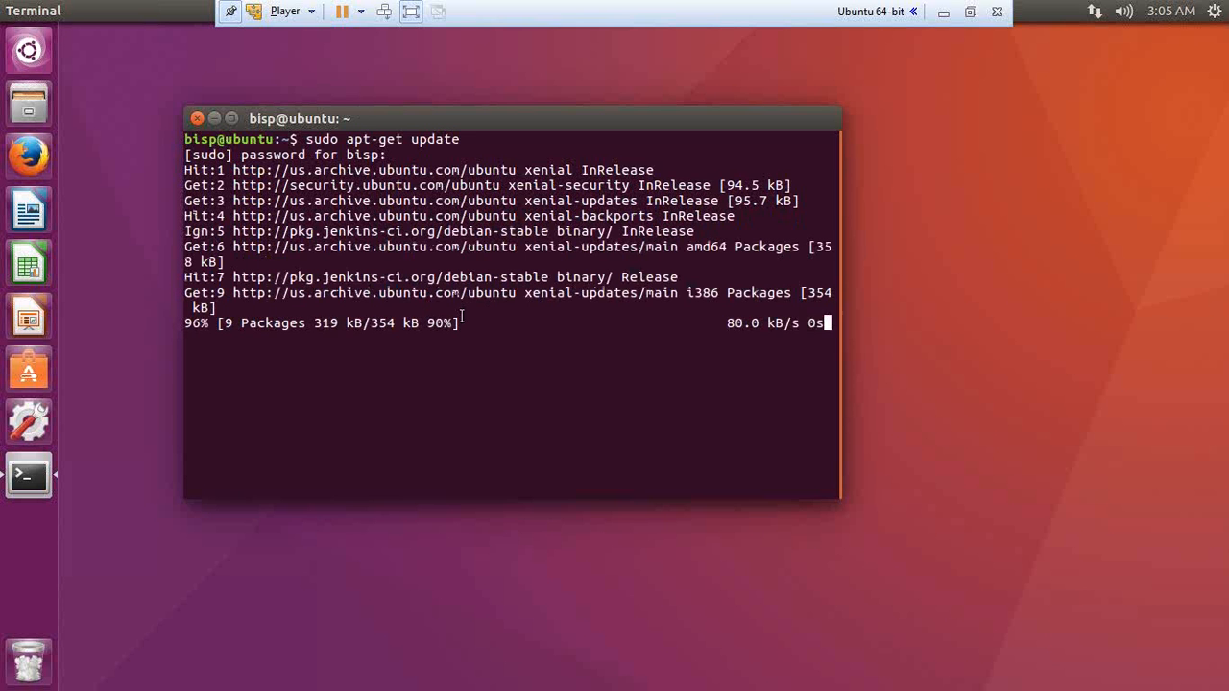
{"action": "left_click", "coordinate": [970, 12]}
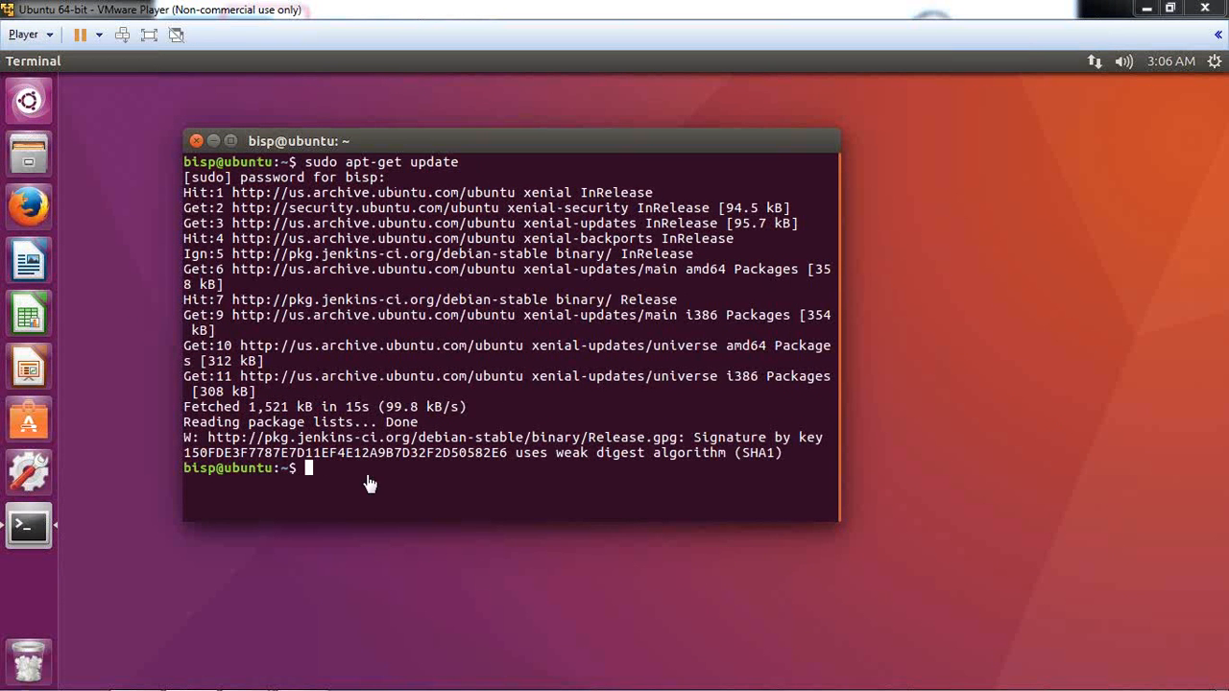
Step: Run sudo apt-get install git and highlight that git 1:2.7.4-0ubuntu1 is already newest
{"action": "left_click", "coordinate": [313, 474]}
{"action": "type", "text": "sudo"}
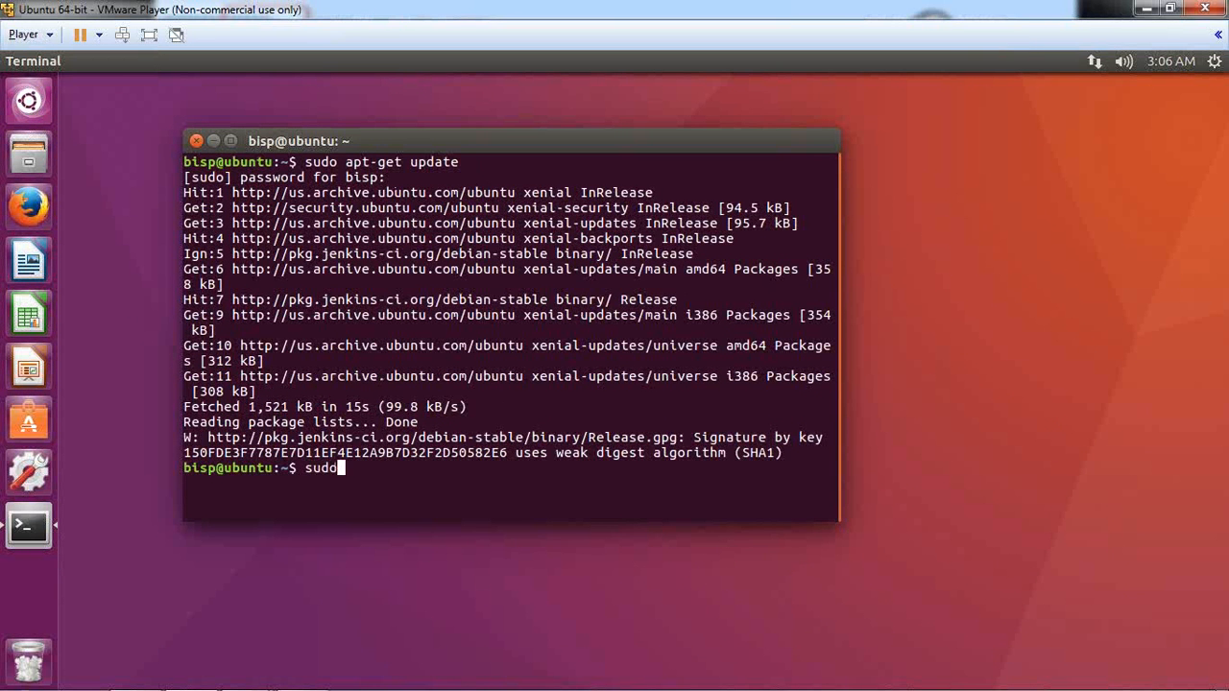
{"action": "type", "text": " apt-get ins"}
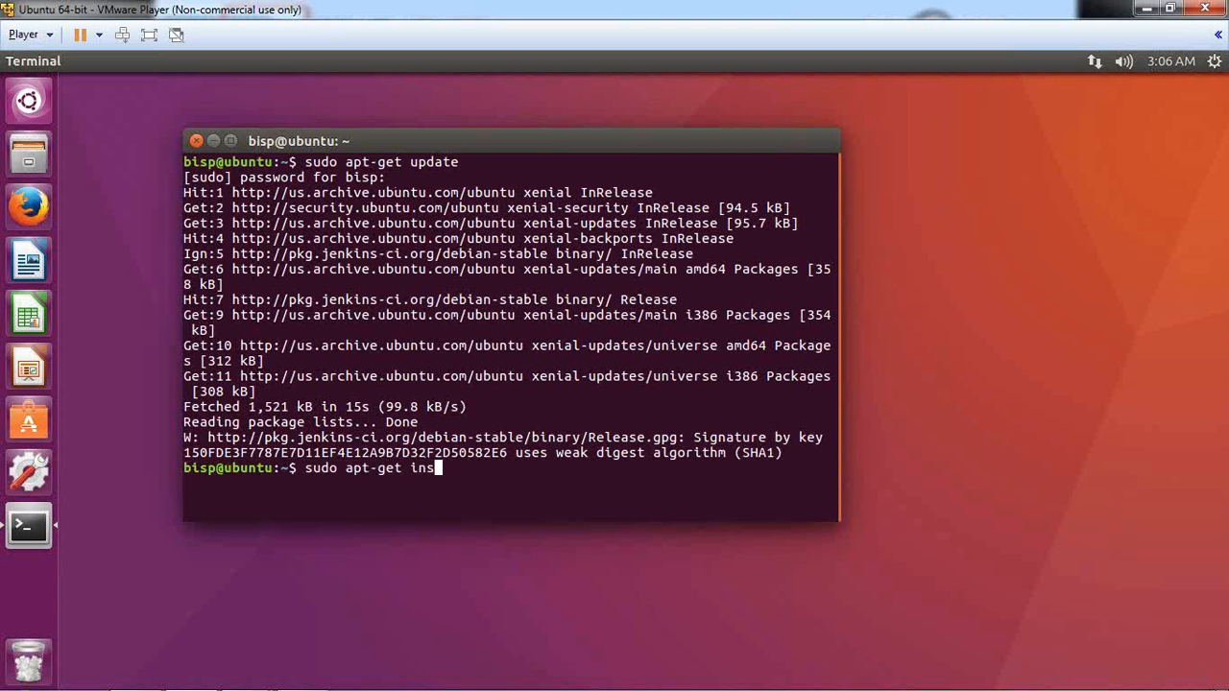
{"action": "type", "text": "tall git"}
{"action": "key", "text": "Return"}
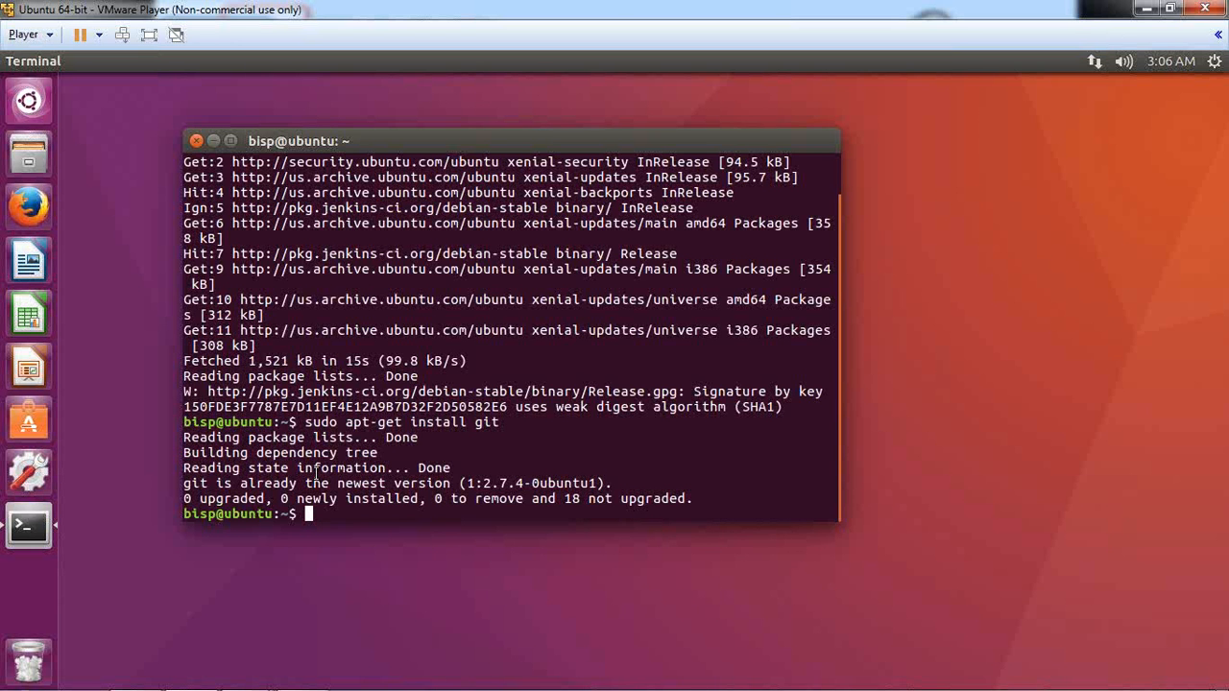
{"action": "left_click_drag", "start_coordinate": [216, 483], "coordinate": [451, 486]}
{"action": "left_click", "coordinate": [321, 515]}
Step: Run sudo apt-get install nginx and highlight that 1.10.0-0ubuntu0.16.04.2 is already newest
{"action": "type", "text": "sudo apt-g"}
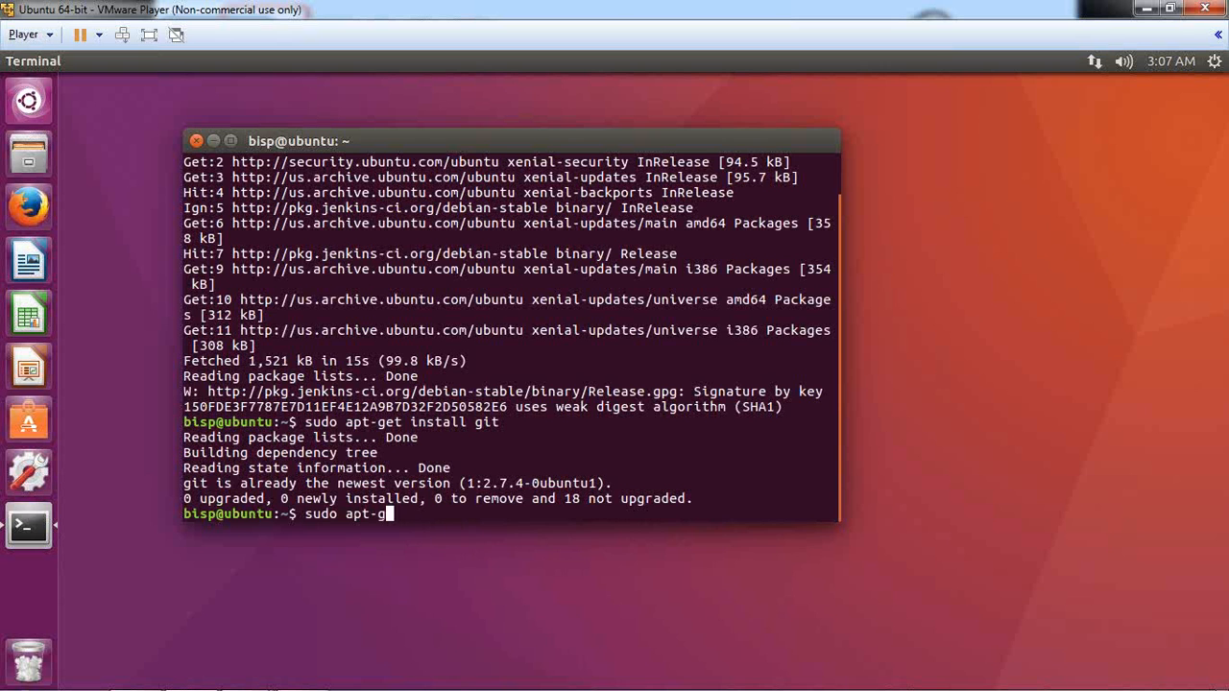
{"action": "type", "text": "et install nginx"}
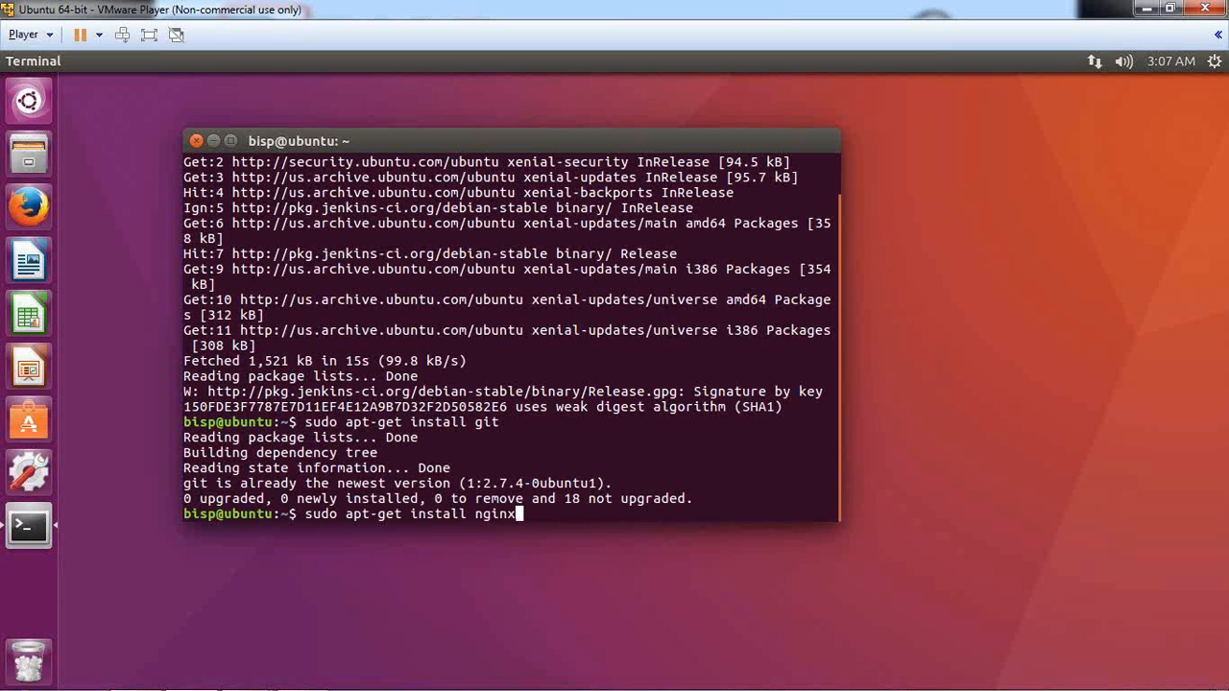
{"action": "key", "text": "Return"}
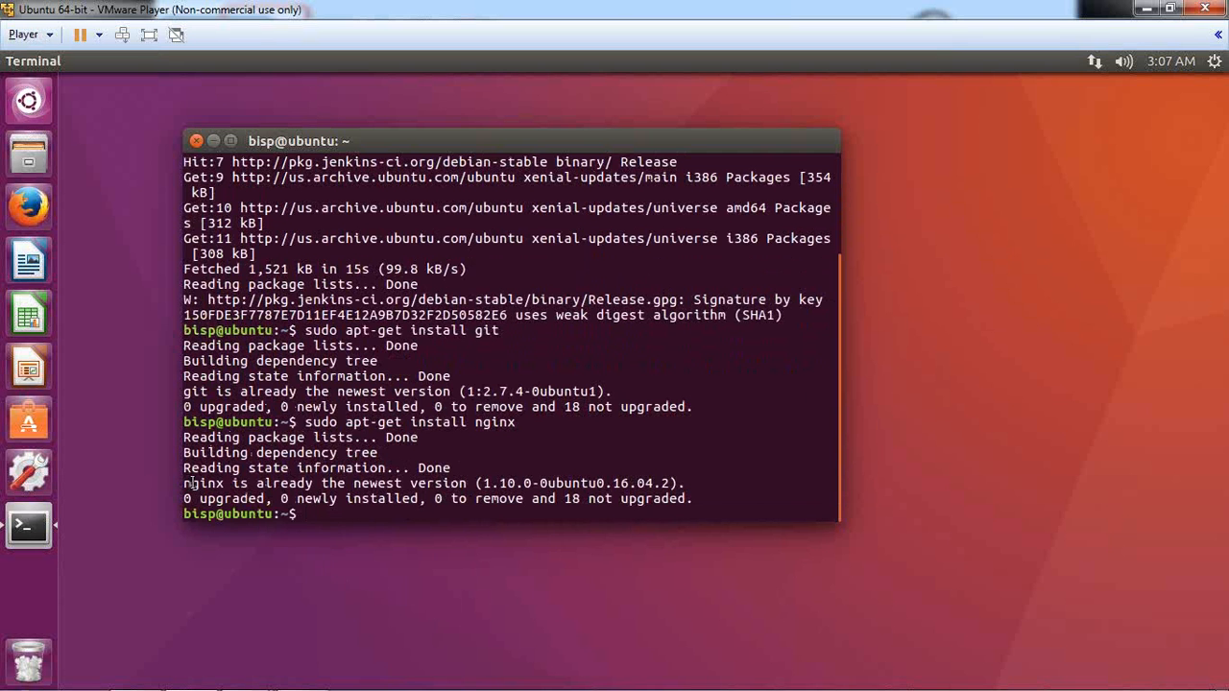
{"action": "left_click_drag", "start_coordinate": [183, 483], "coordinate": [299, 490]}
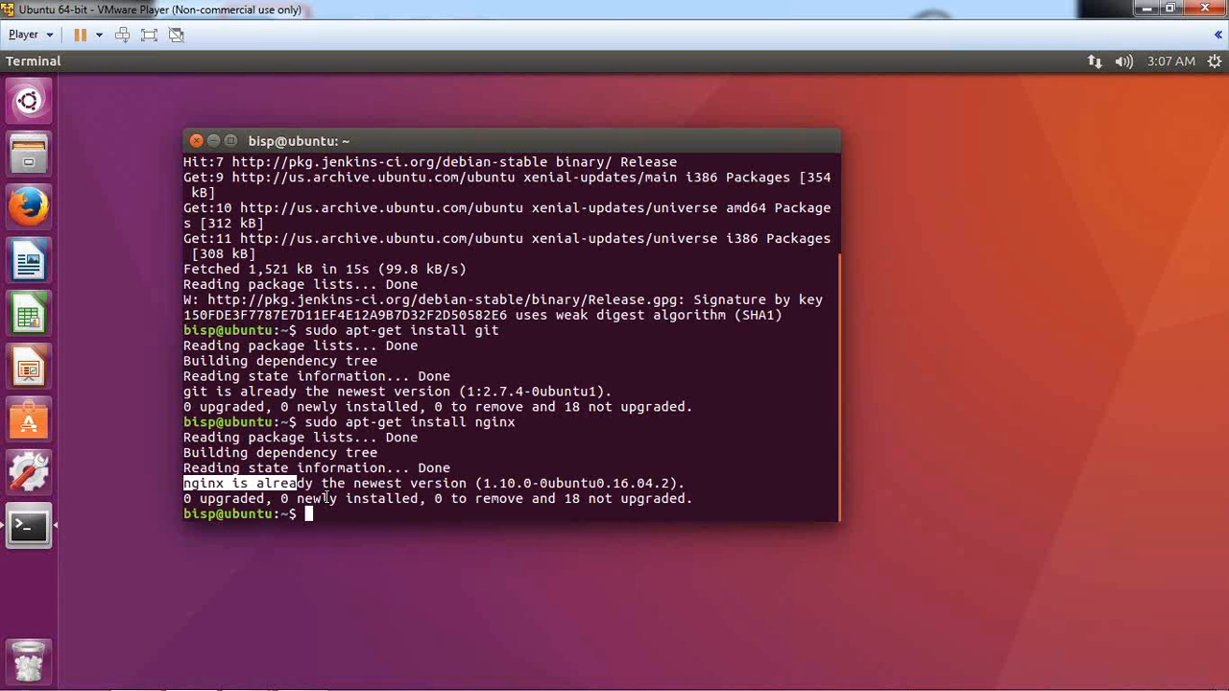
{"action": "left_click", "coordinate": [235, 485]}
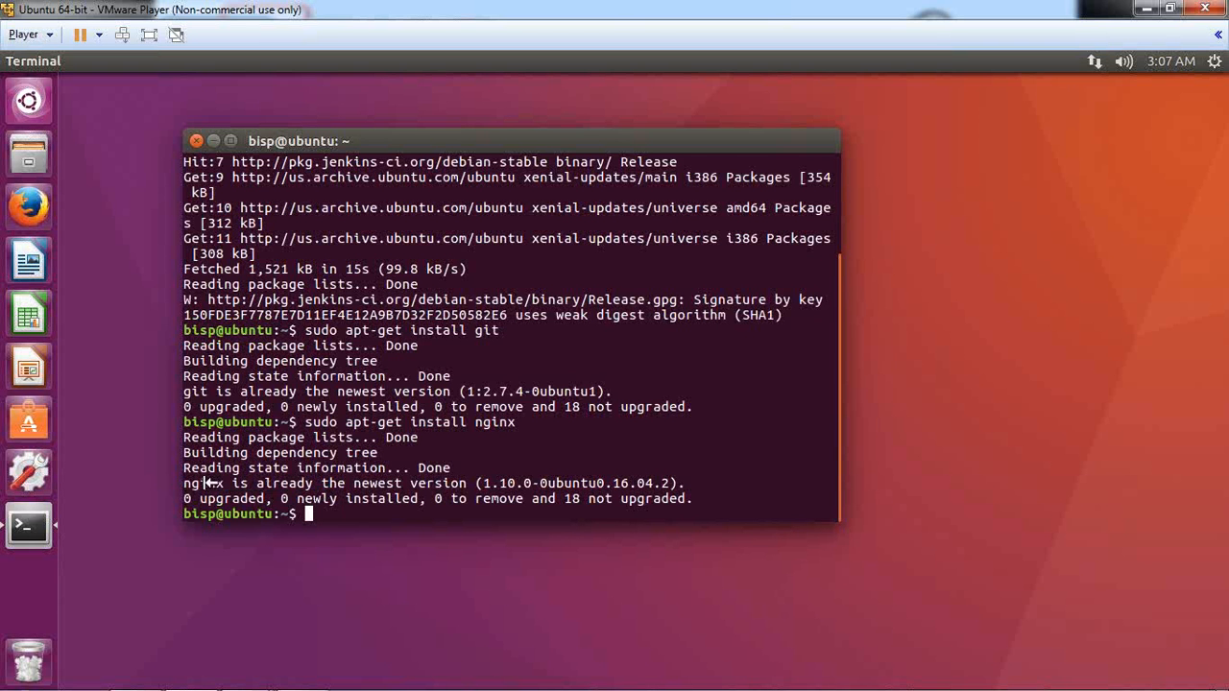
{"action": "left_click_drag", "start_coordinate": [184, 485], "coordinate": [224, 485]}
{"action": "left_click_drag", "start_coordinate": [686, 485], "coordinate": [252, 470]}
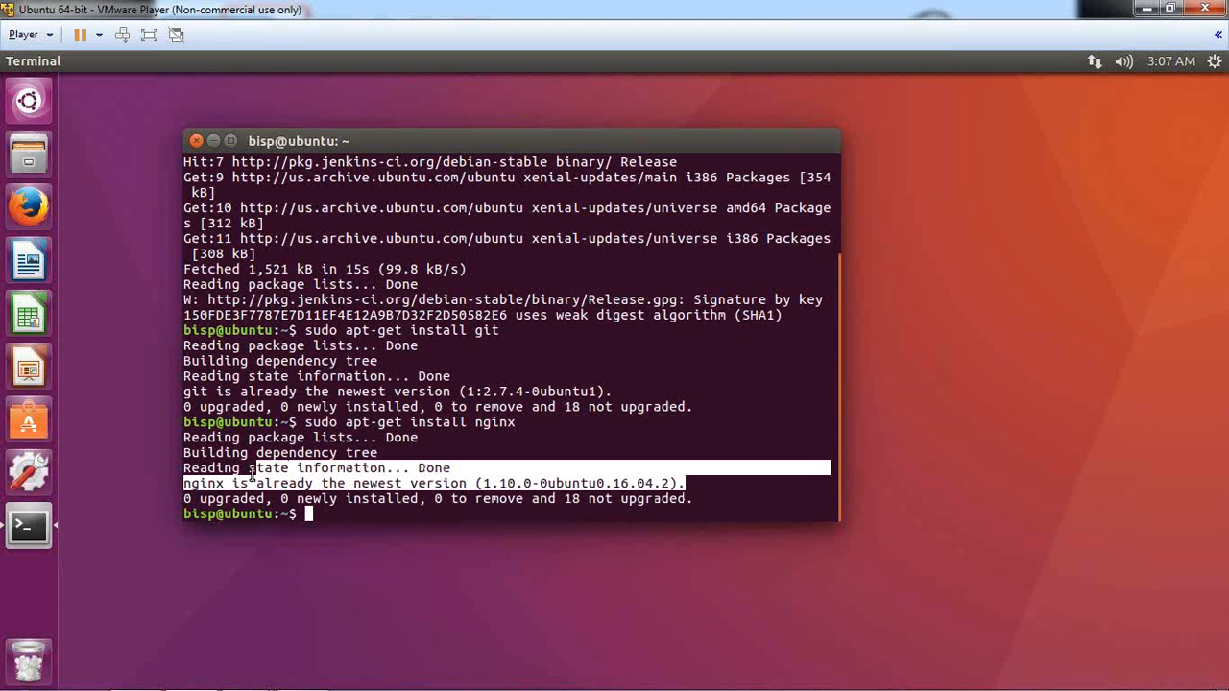
{"action": "left_click", "coordinate": [367, 513]}
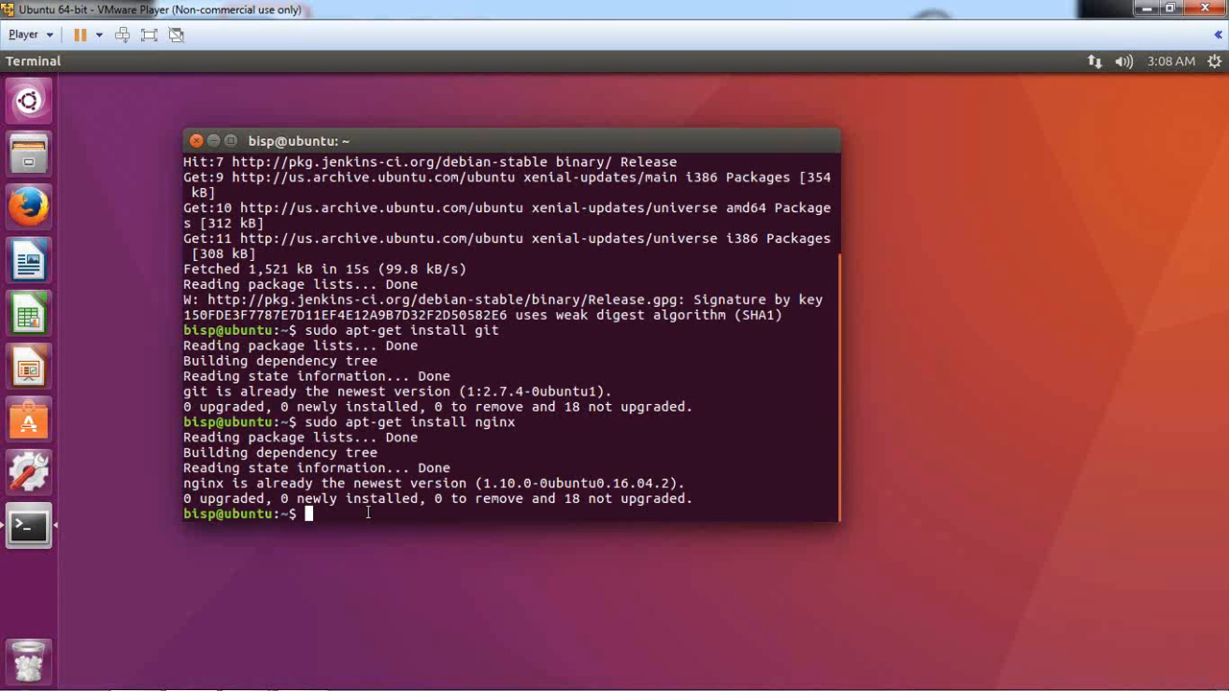
Step: Check service nginx status, highlight 'active (running)', quit the pager and reposition the terminal
{"action": "type", "text": "service nginx status"}
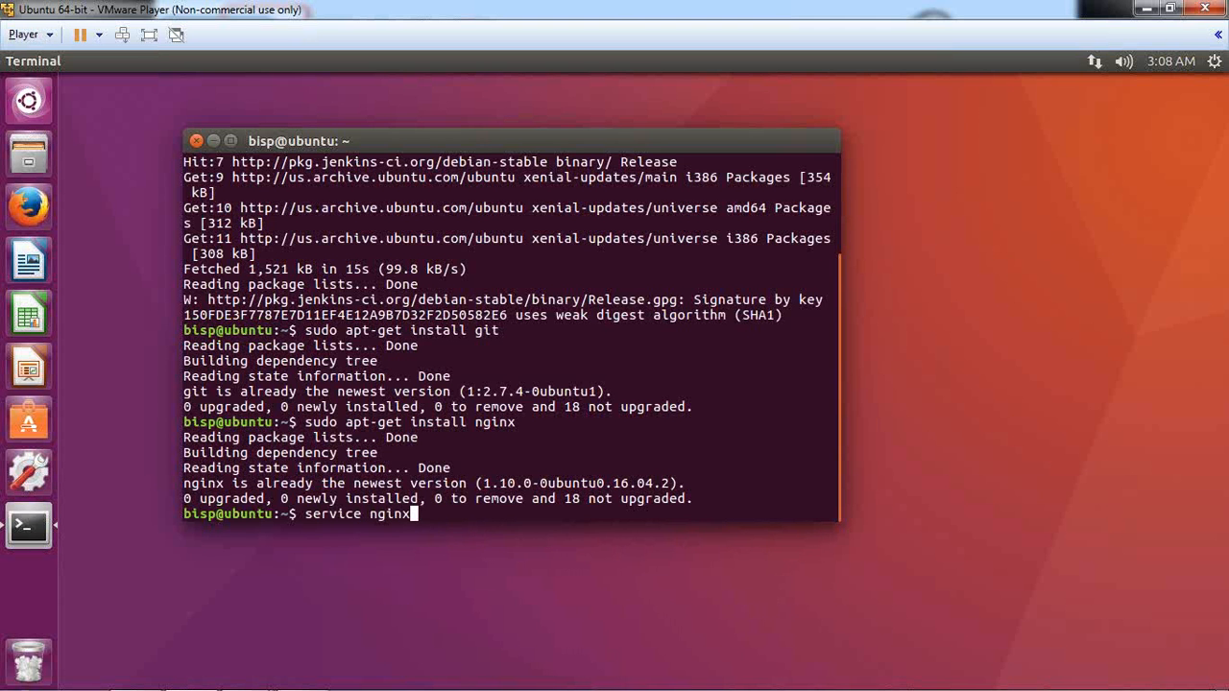
{"action": "key", "text": "Return"}
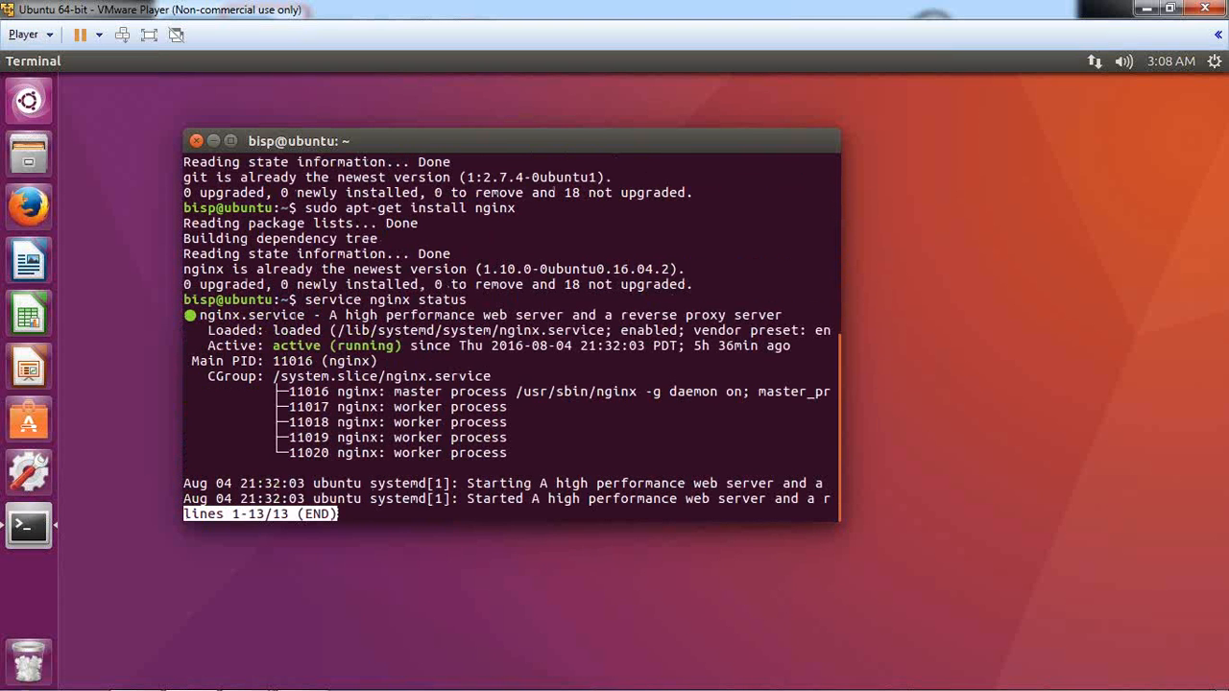
{"action": "left_click_drag", "start_coordinate": [207, 345], "coordinate": [254, 346]}
{"action": "double_click", "coordinate": [293, 346]}
{"action": "double_click", "coordinate": [365, 346]}
{"action": "left_click", "coordinate": [365, 346]}
{"action": "key", "text": "q"}
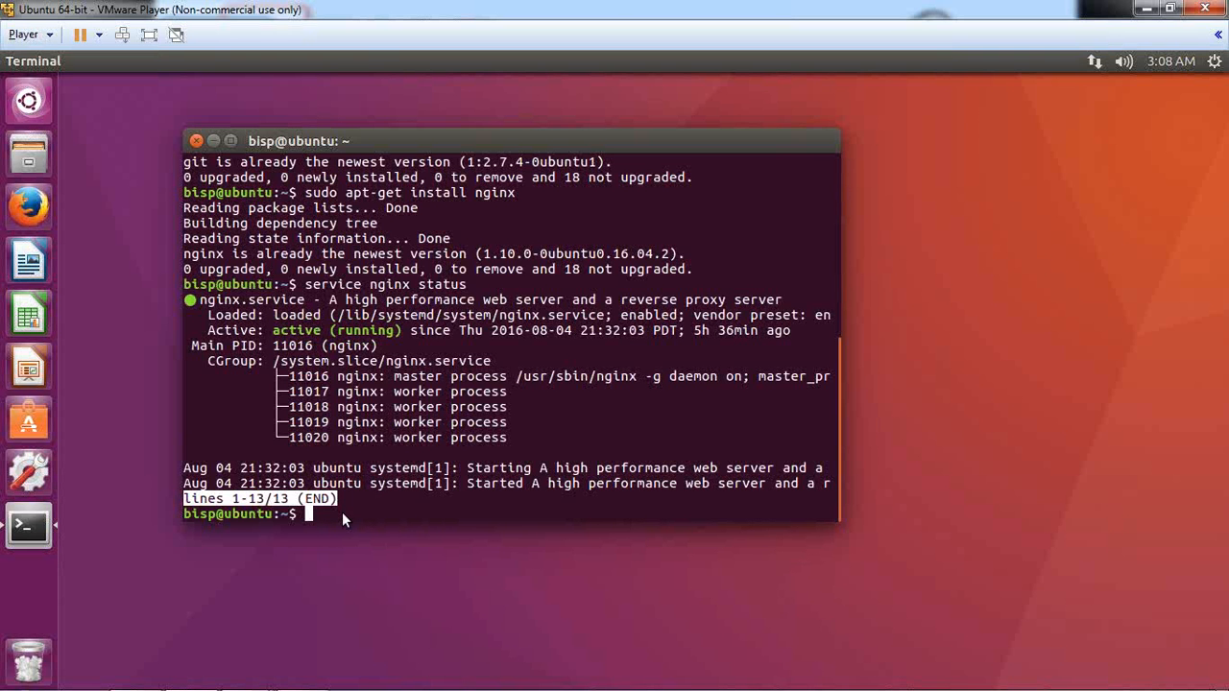
{"action": "left_click_drag", "start_coordinate": [407, 145], "coordinate": [453, 165]}
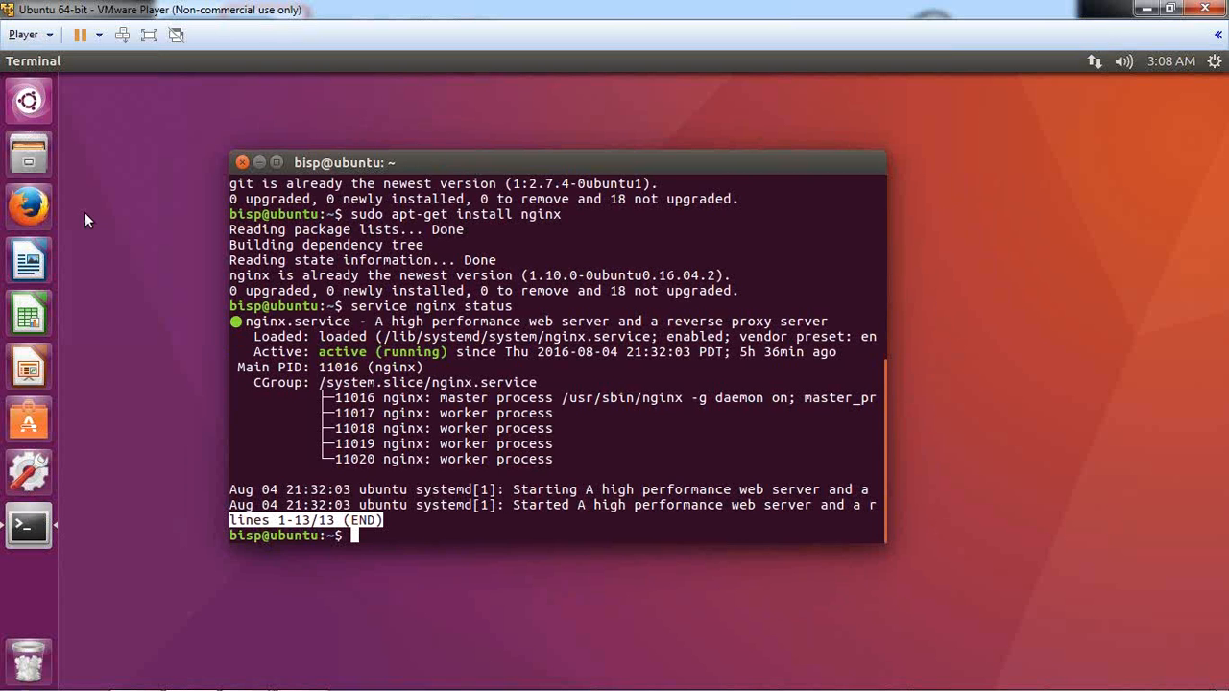
Step: In Firefox, search 'install jenkins ubuntu' and open the Jenkins Wiki 'Installing Jenkins on Ubuntu' page
{"action": "left_click", "coordinate": [29, 210]}
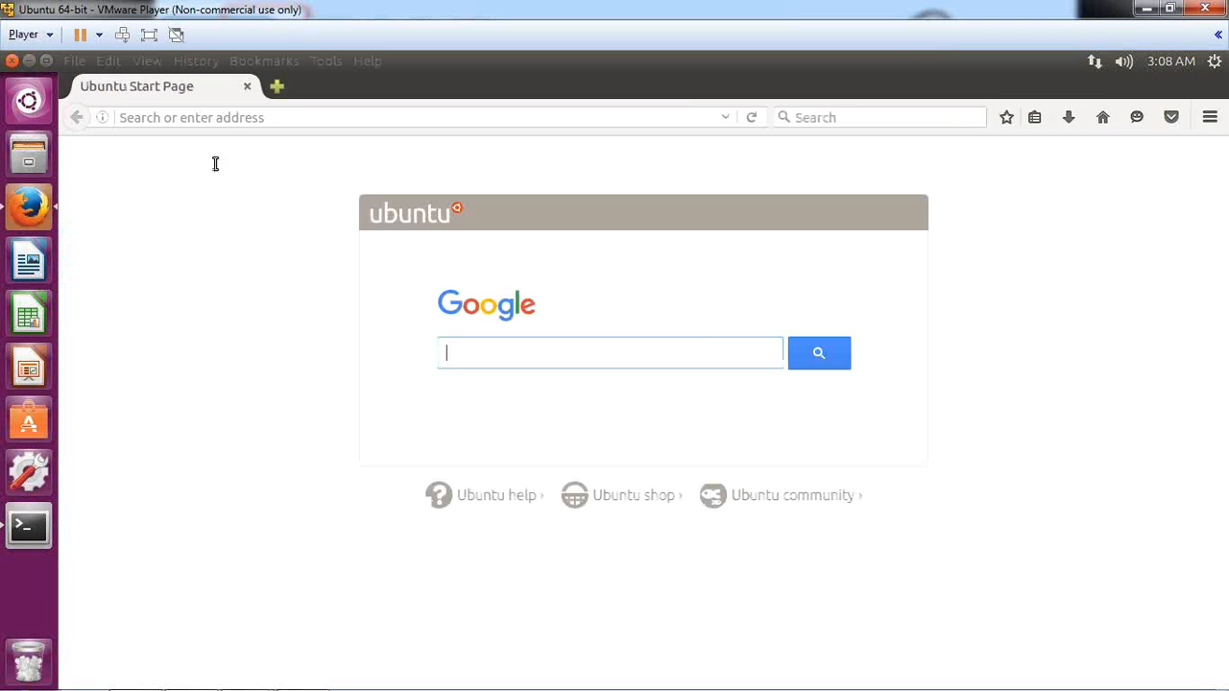
{"action": "left_click", "coordinate": [241, 119]}
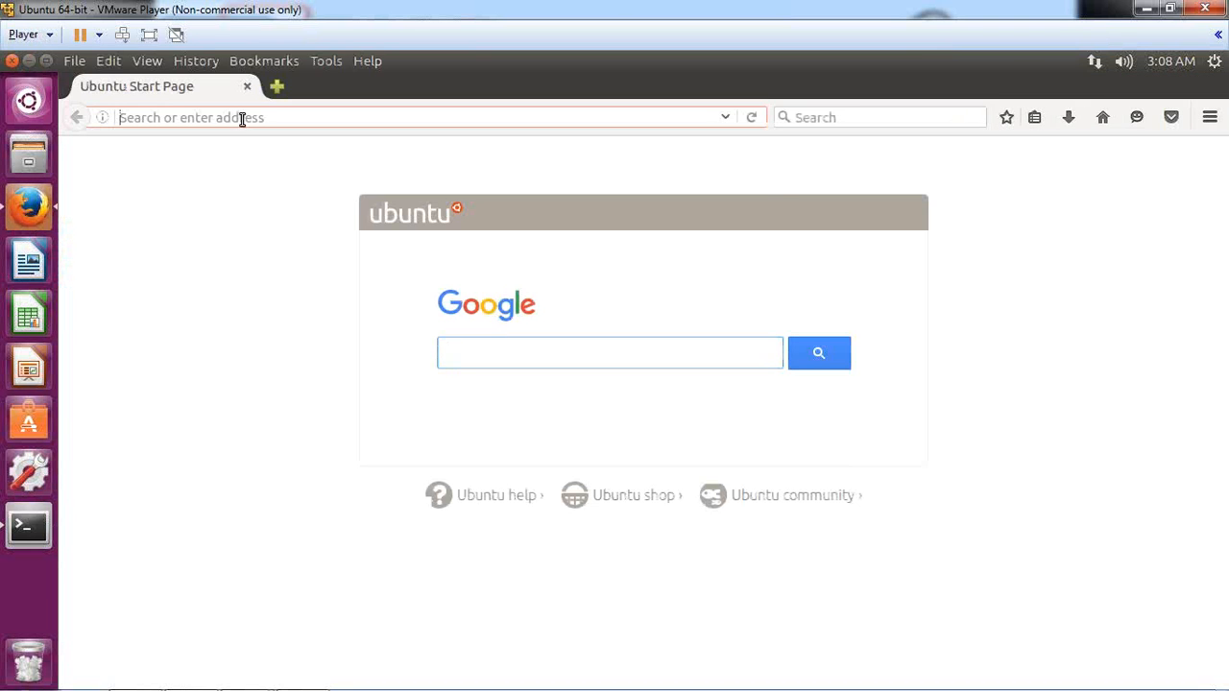
{"action": "type", "text": "i"}
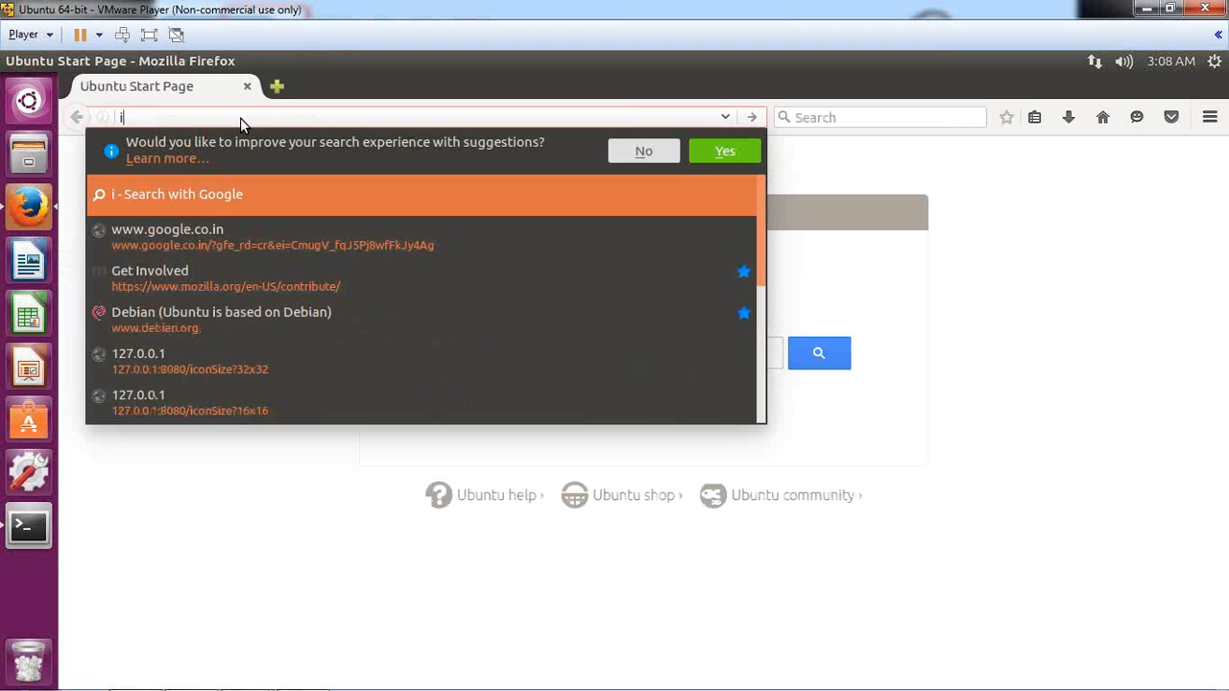
{"action": "type", "text": "nstall"}
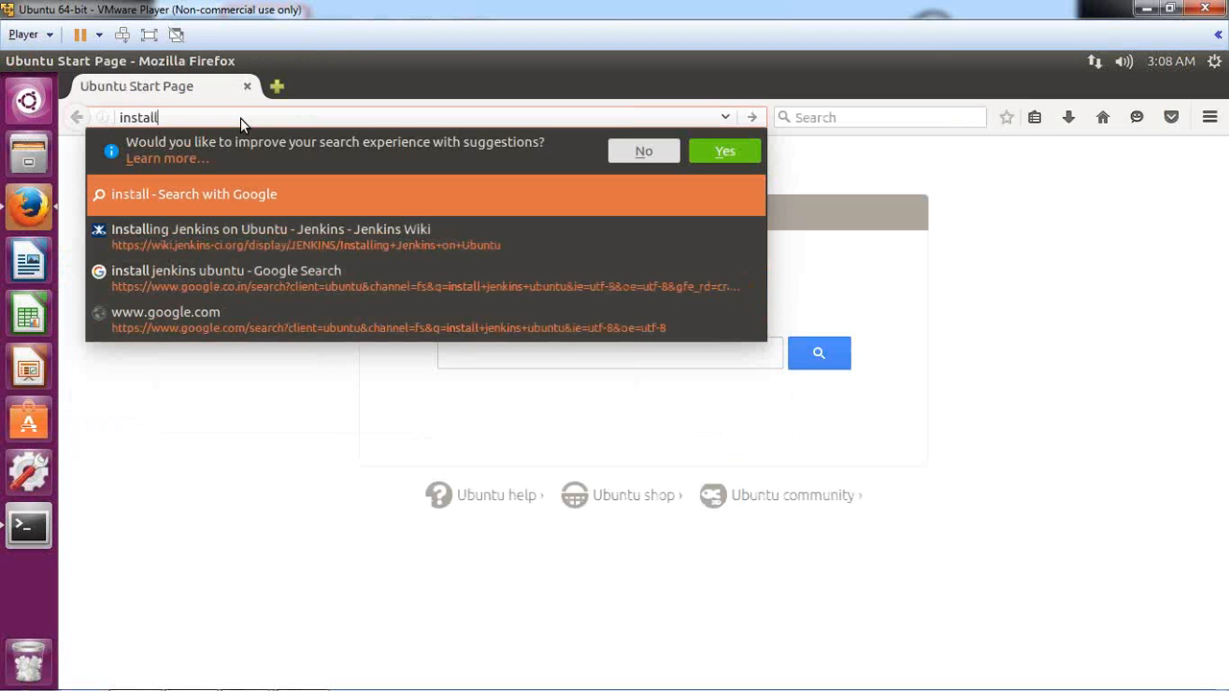
{"action": "type", "text": " jenkins"}
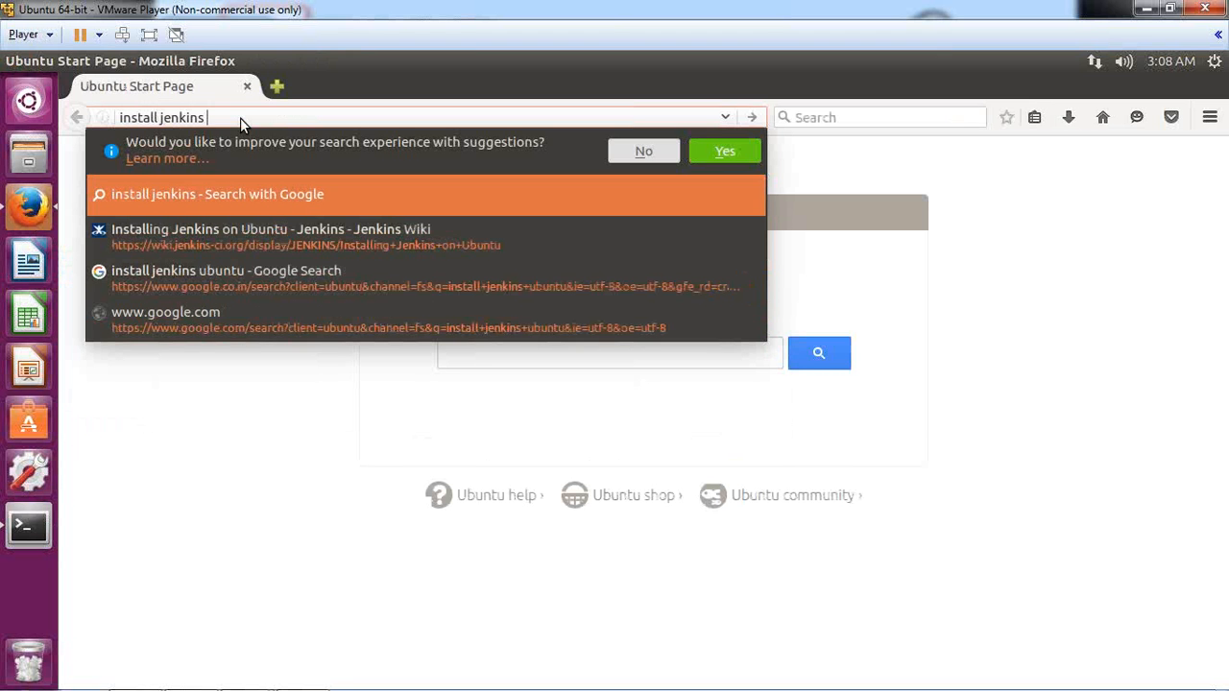
{"action": "type", "text": " ubu"}
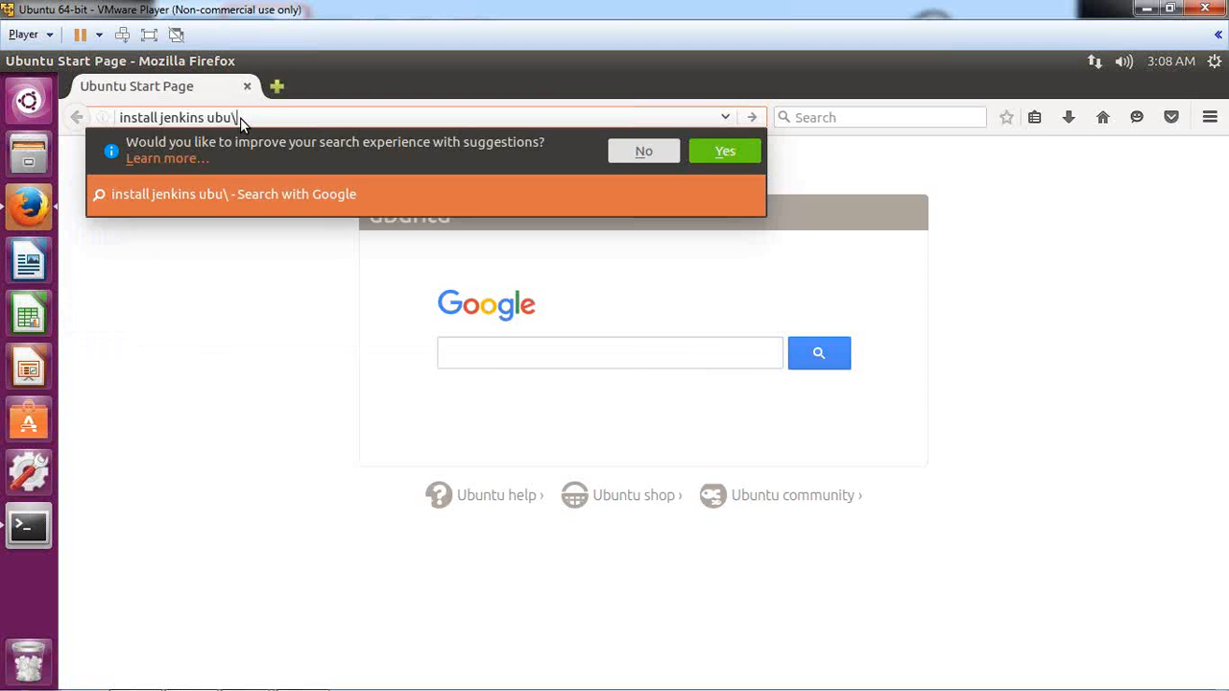
{"action": "type", "text": "ntu"}
{"action": "key", "text": "Return"}
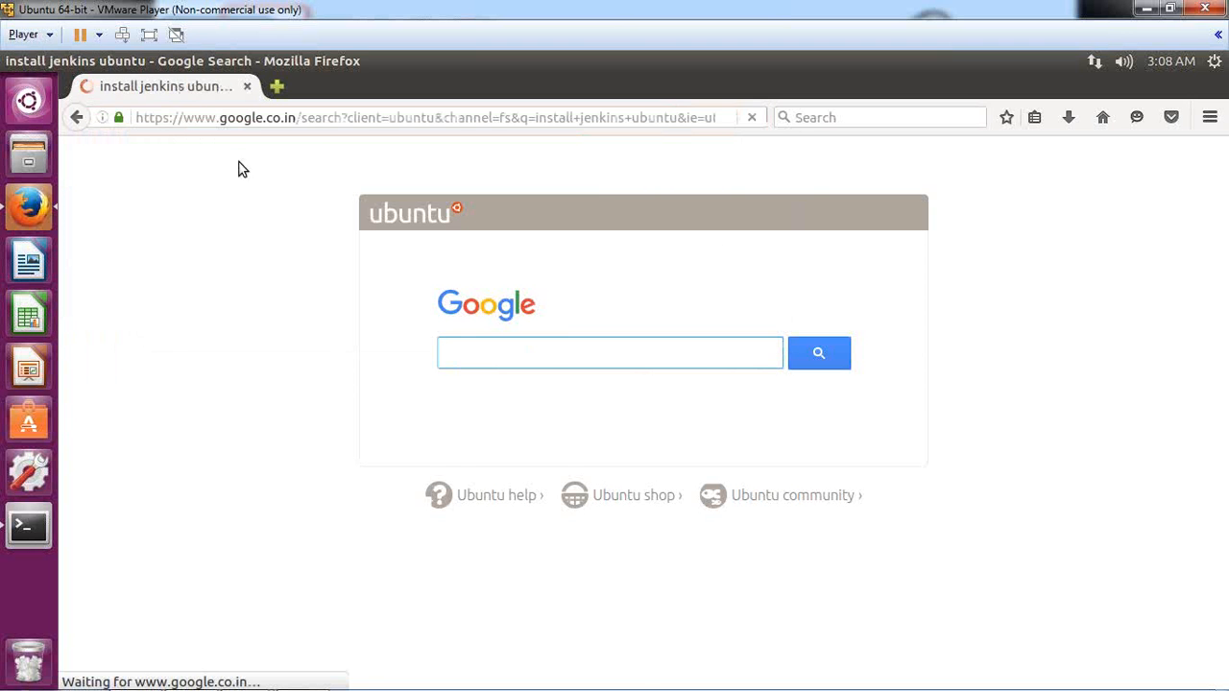
{"action": "scroll", "coordinate": [365, 399], "scroll_direction": "down", "scroll_amount": 3}
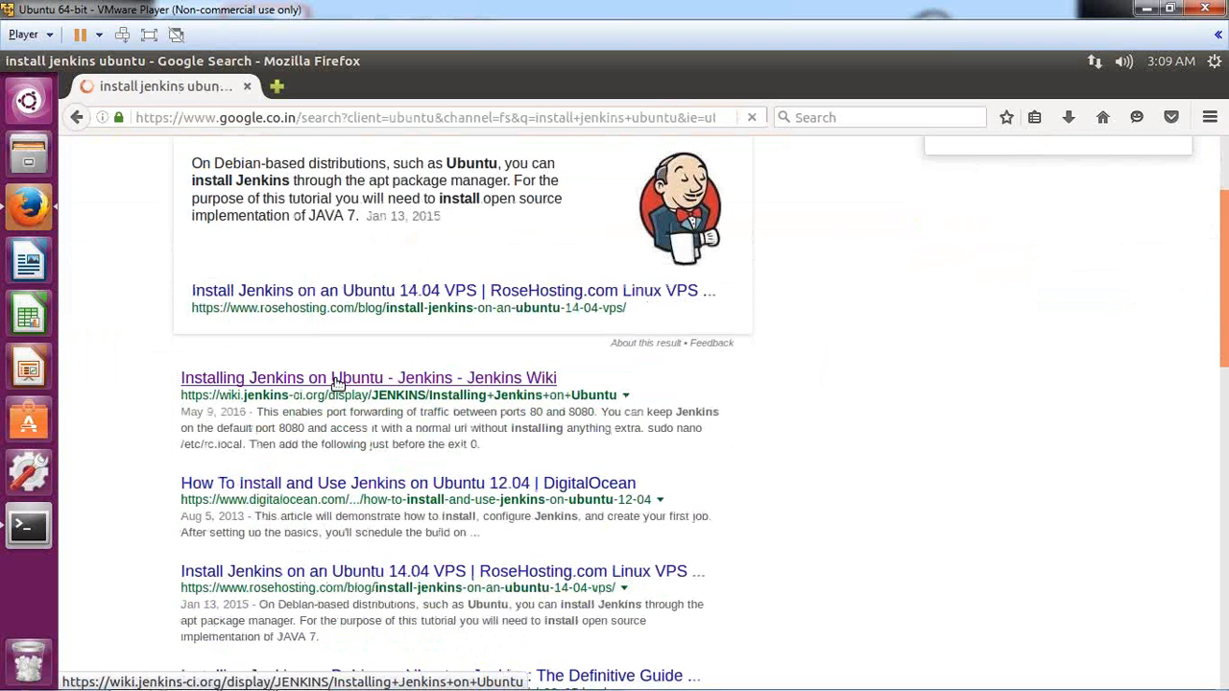
{"action": "left_click", "coordinate": [336, 381]}
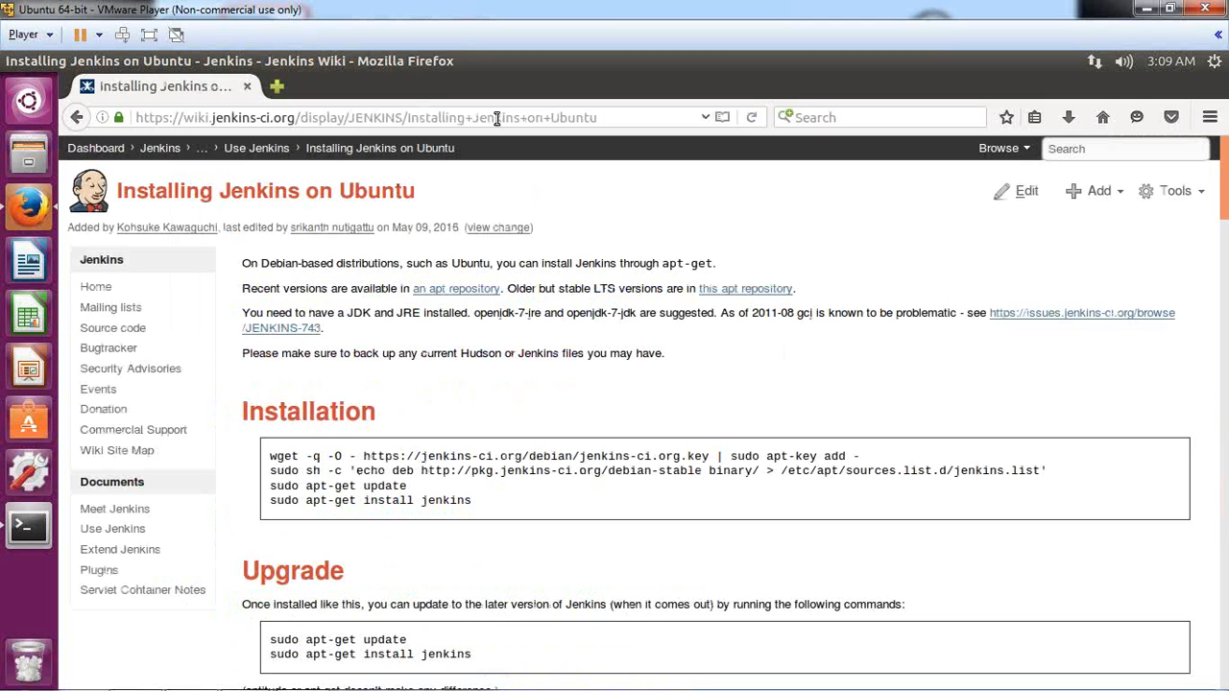
Step: Select the first wget key-import command line in the wiki's Installation section
{"action": "left_click_drag", "start_coordinate": [612, 117], "coordinate": [131, 114]}
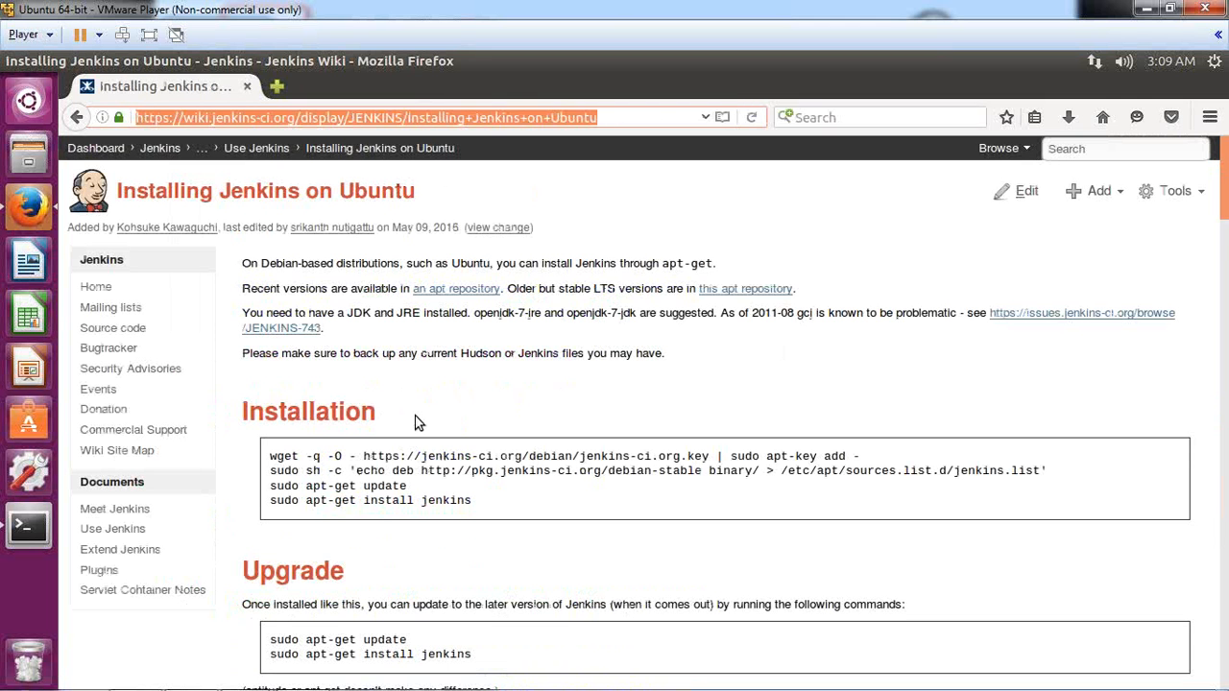
{"action": "scroll", "coordinate": [419, 422], "scroll_direction": "down", "scroll_amount": 1}
{"action": "left_click_drag", "start_coordinate": [276, 405], "coordinate": [401, 440]}
{"action": "left_click", "coordinate": [401, 440]}
{"action": "left_click_drag", "start_coordinate": [272, 405], "coordinate": [420, 449]}
{"action": "left_click", "coordinate": [419, 450]}
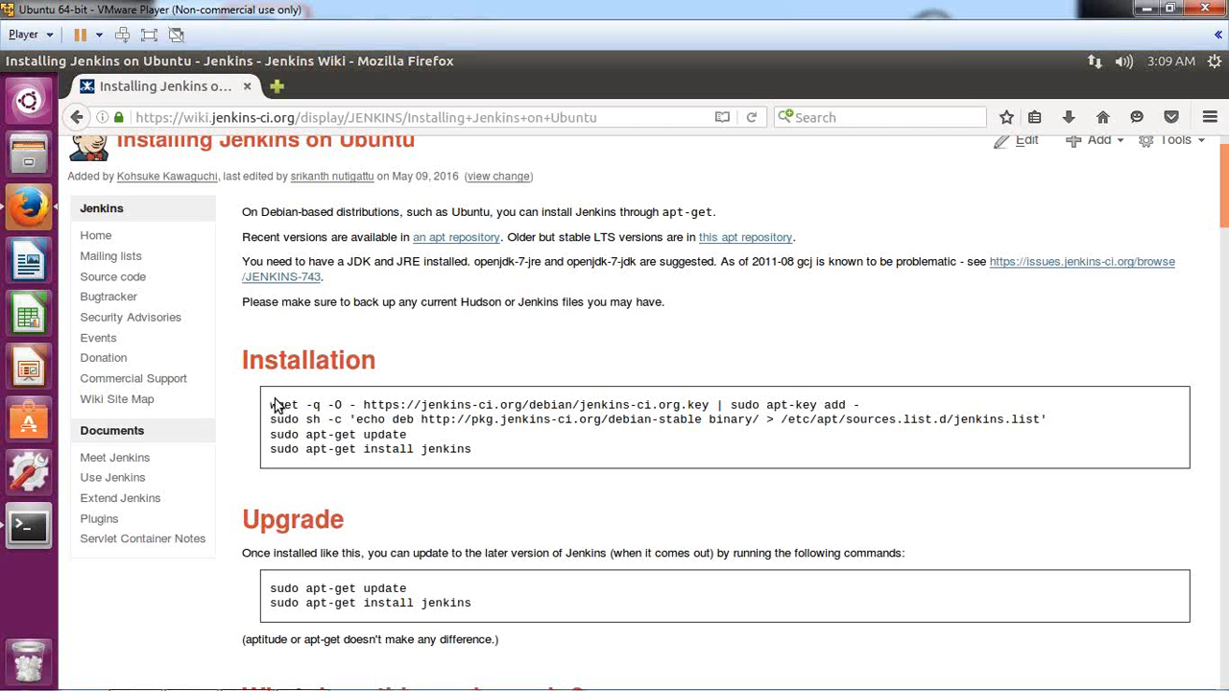
{"action": "left_click_drag", "start_coordinate": [272, 404], "coordinate": [471, 405]}
{"action": "left_click", "coordinate": [793, 396]}
{"action": "triple_click", "coordinate": [793, 396]}
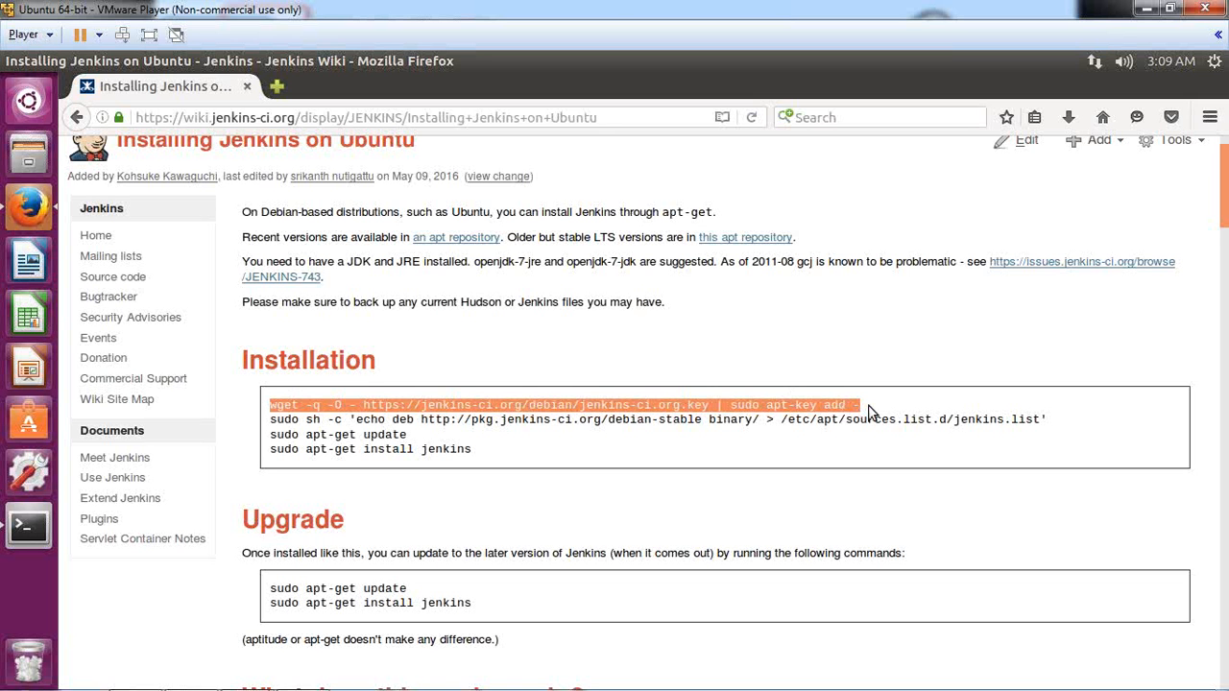
Step: Copy the wget key-import command and bring up the terminal's editing menu at the prompt
{"action": "right_click", "coordinate": [727, 404]}
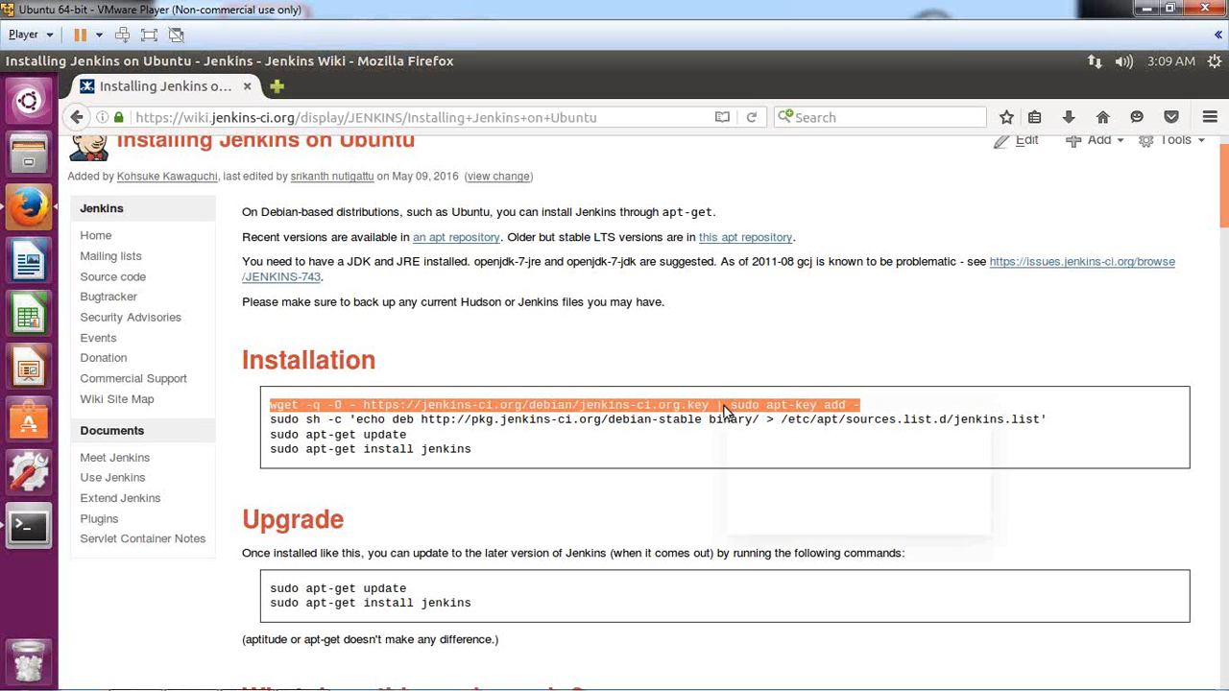
{"action": "left_click", "coordinate": [771, 422]}
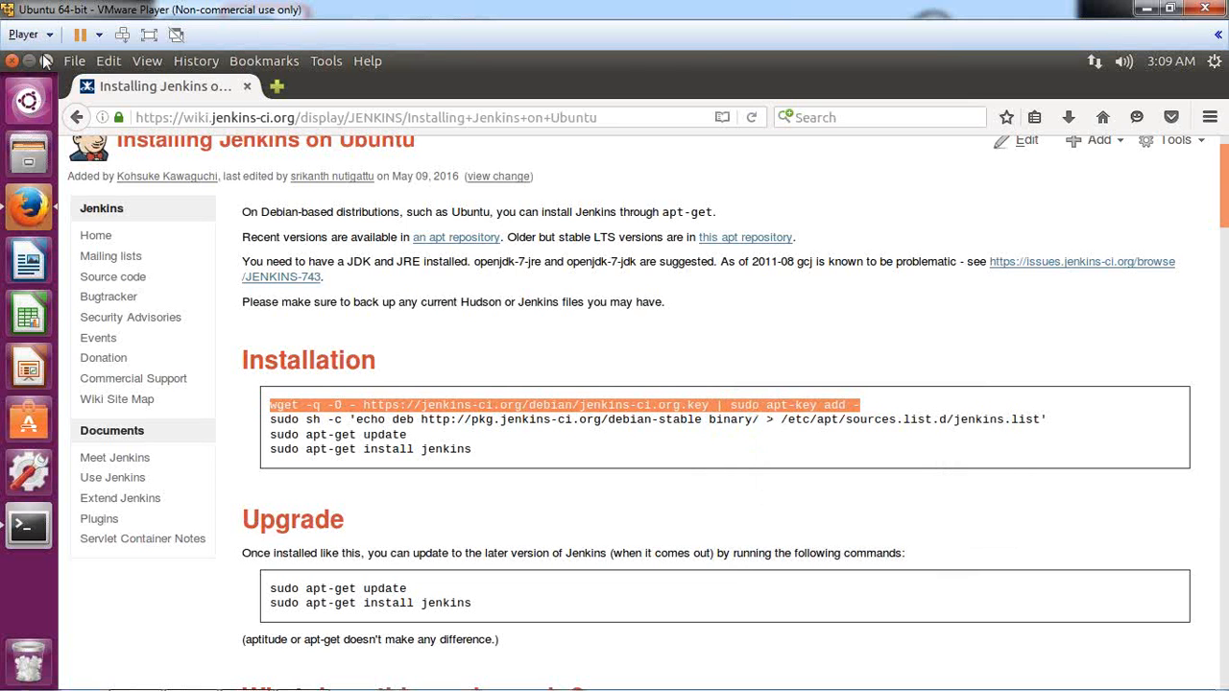
{"action": "key", "text": "alt+Tab"}
{"action": "right_click", "coordinate": [362, 531]}
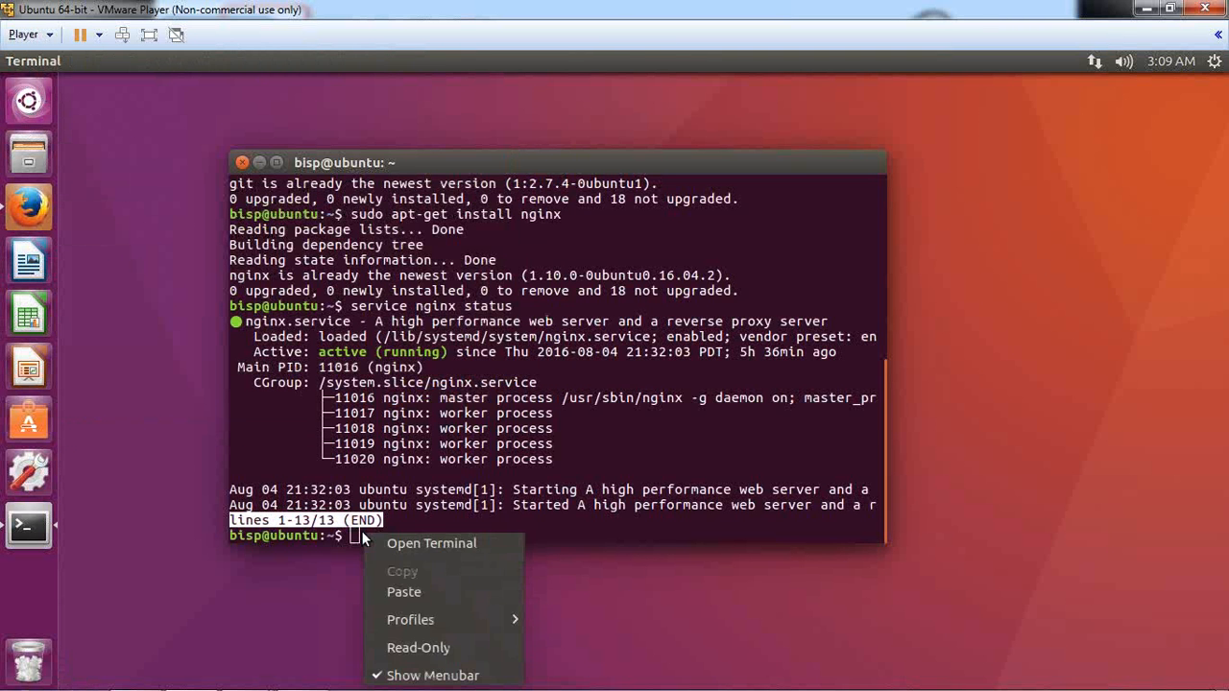
Step: Paste and run the wget … | sudo apt-key add - command, confirming OK, then return to the wiki
{"action": "left_click", "coordinate": [414, 593]}
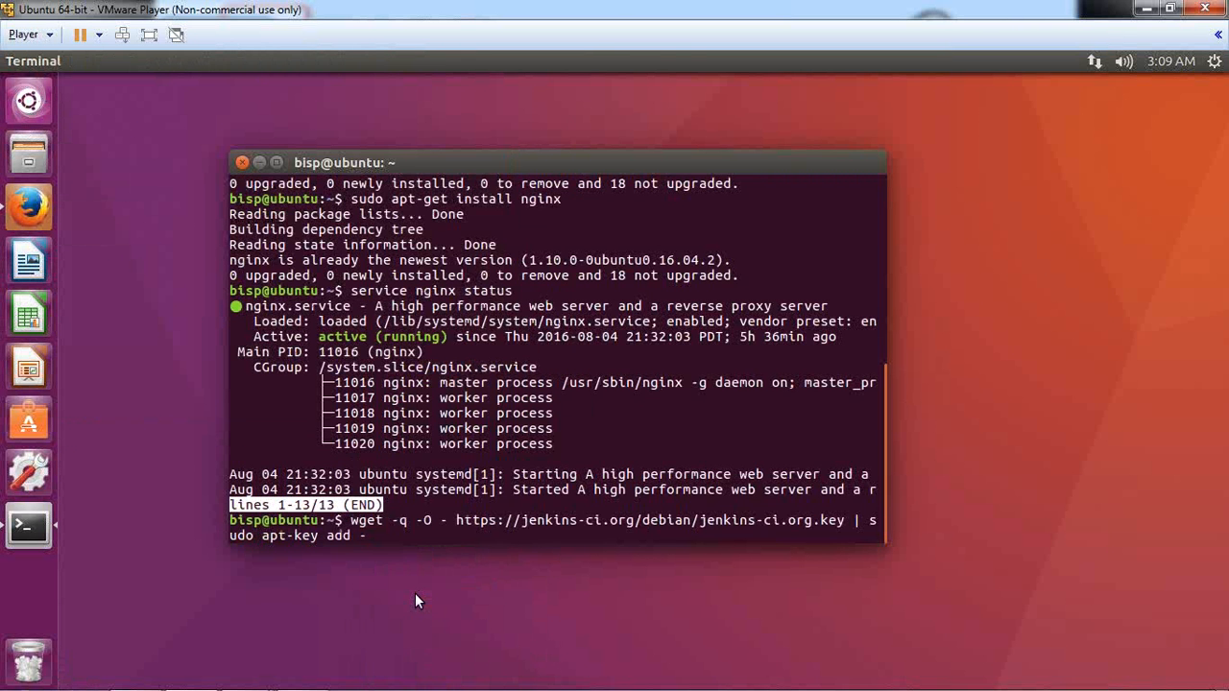
{"action": "key", "text": "Return"}
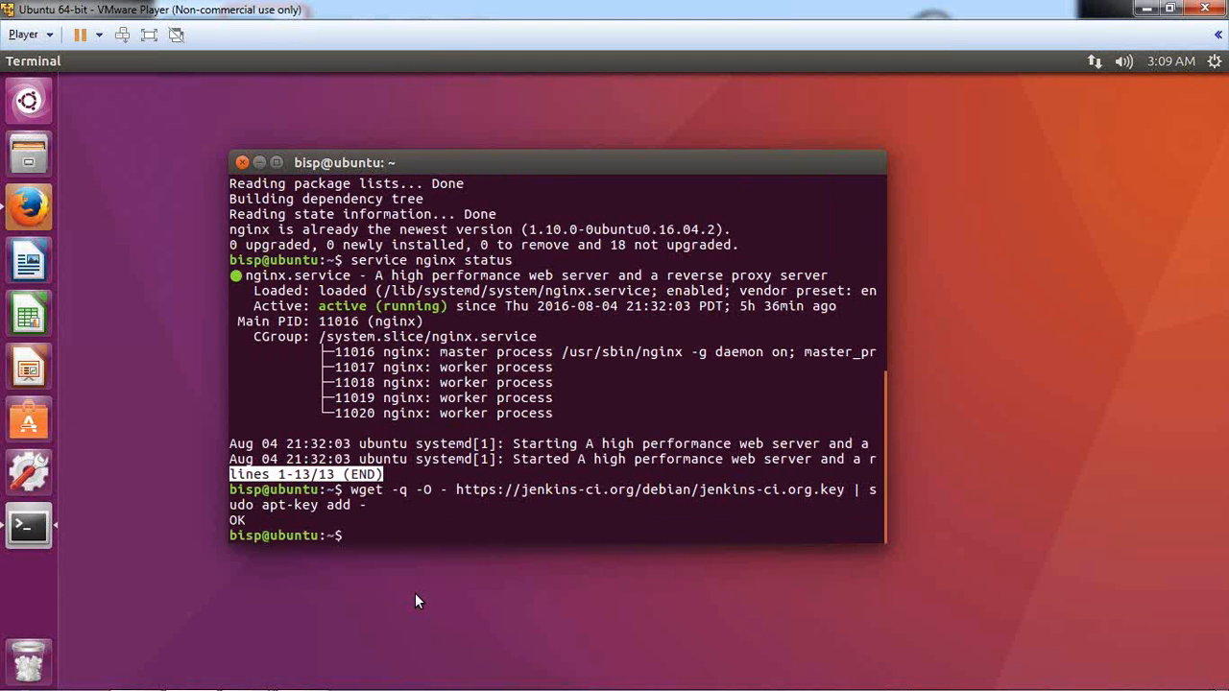
{"action": "triple_click", "coordinate": [249, 519]}
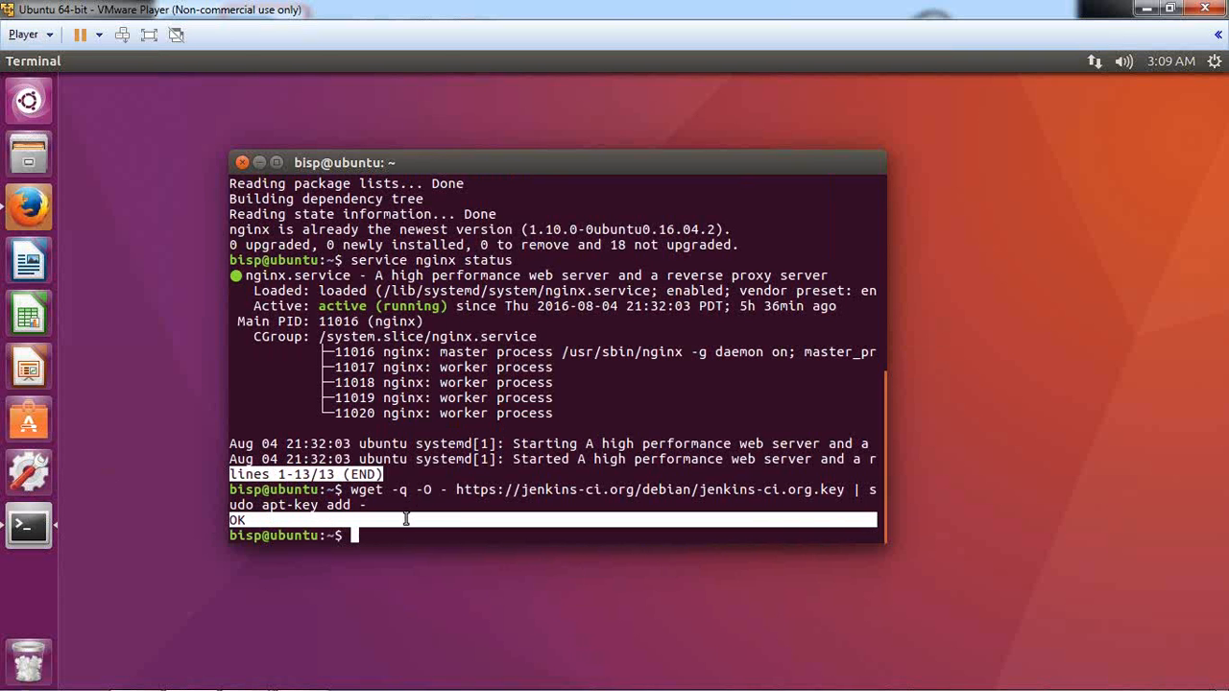
{"action": "left_click", "coordinate": [29, 207]}
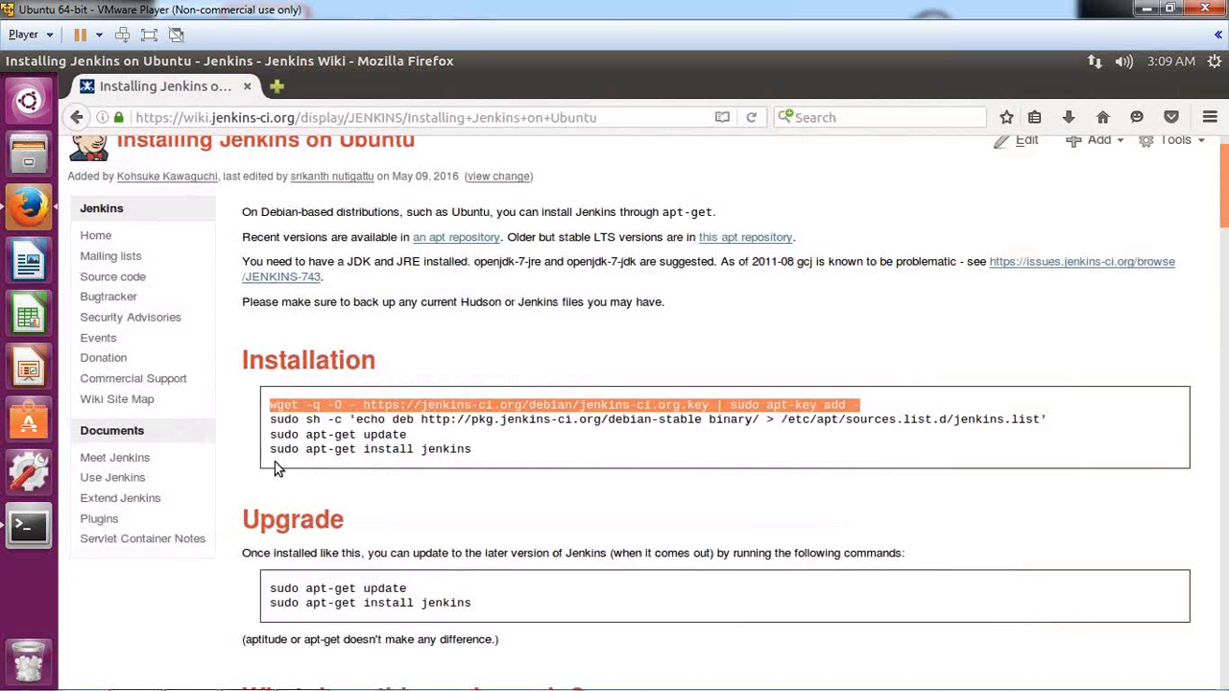
Step: Copy the sudo sh -c 'echo deb …' jenkins.list command from the wiki and run it in the terminal
{"action": "left_click_drag", "start_coordinate": [270, 419], "coordinate": [876, 420]}
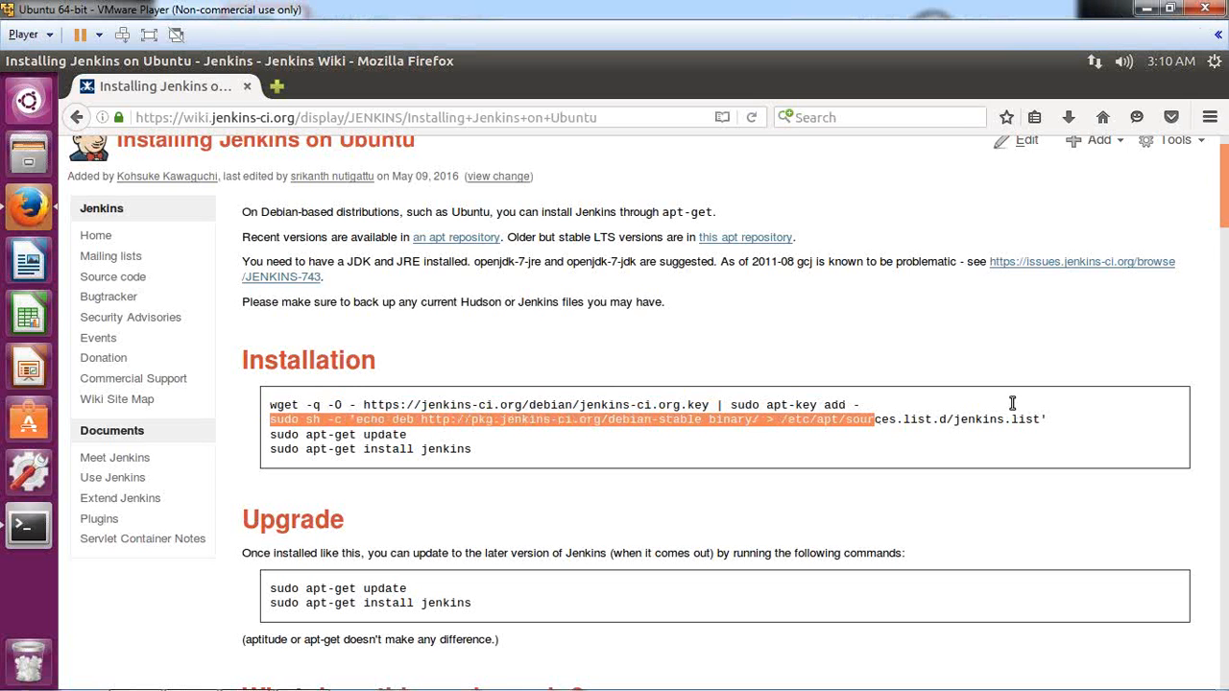
{"action": "left_click", "coordinate": [950, 425]}
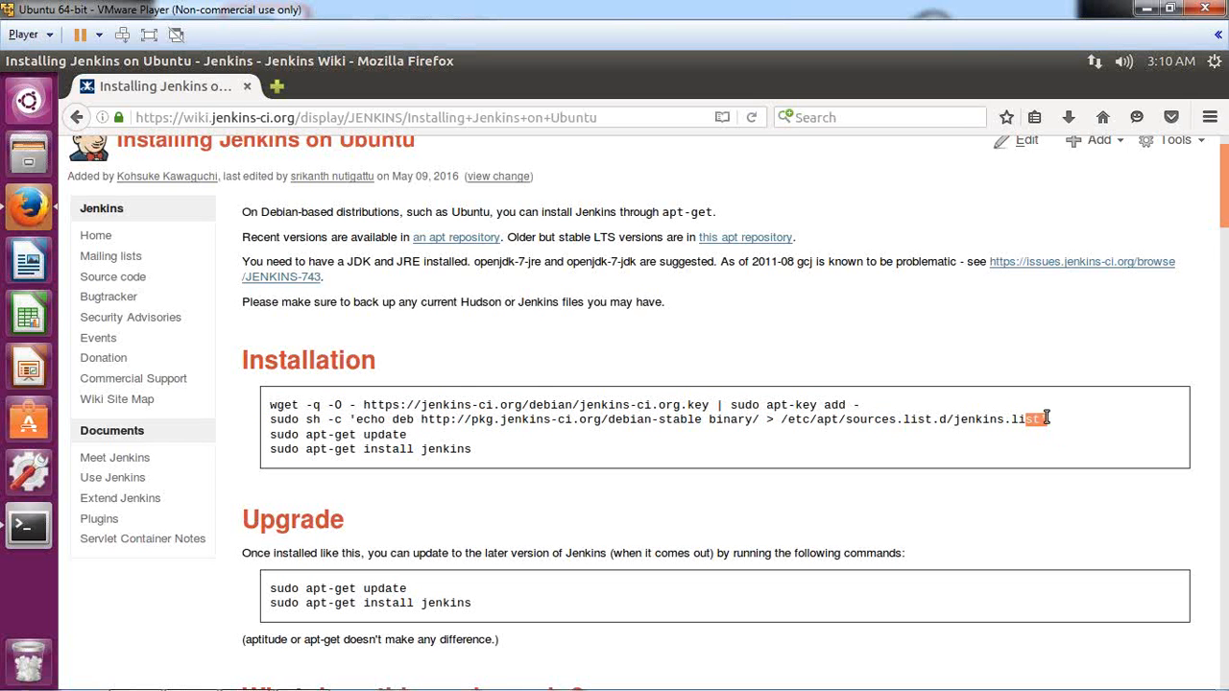
{"action": "left_click_drag", "start_coordinate": [1046, 418], "coordinate": [271, 419]}
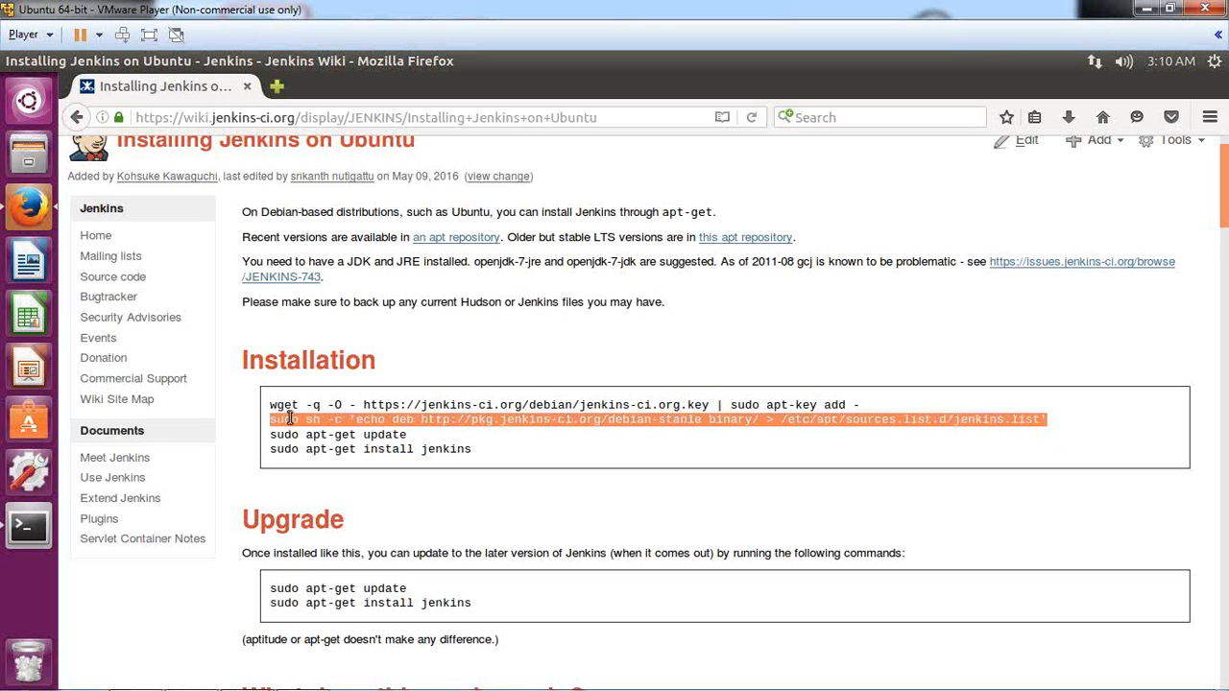
{"action": "right_click", "coordinate": [289, 419]}
{"action": "left_click", "coordinate": [341, 431]}
{"action": "key", "text": "ctrl+alt"}
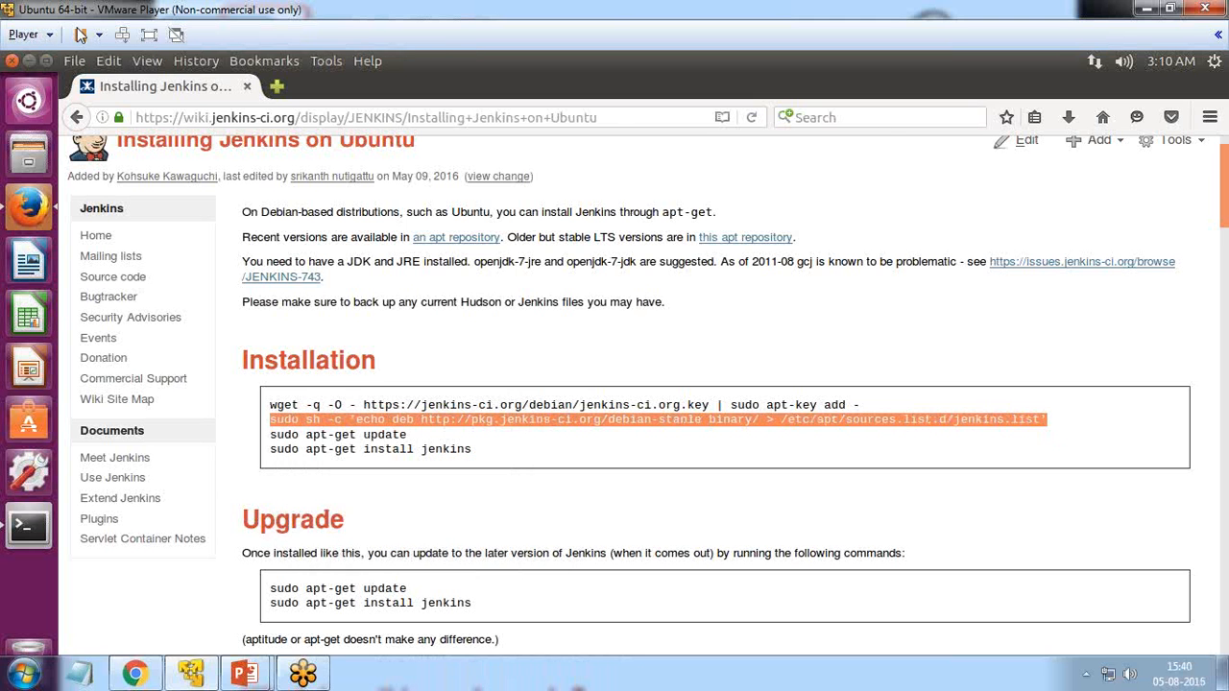
{"action": "left_click", "coordinate": [29, 525]}
{"action": "right_click", "coordinate": [380, 534]}
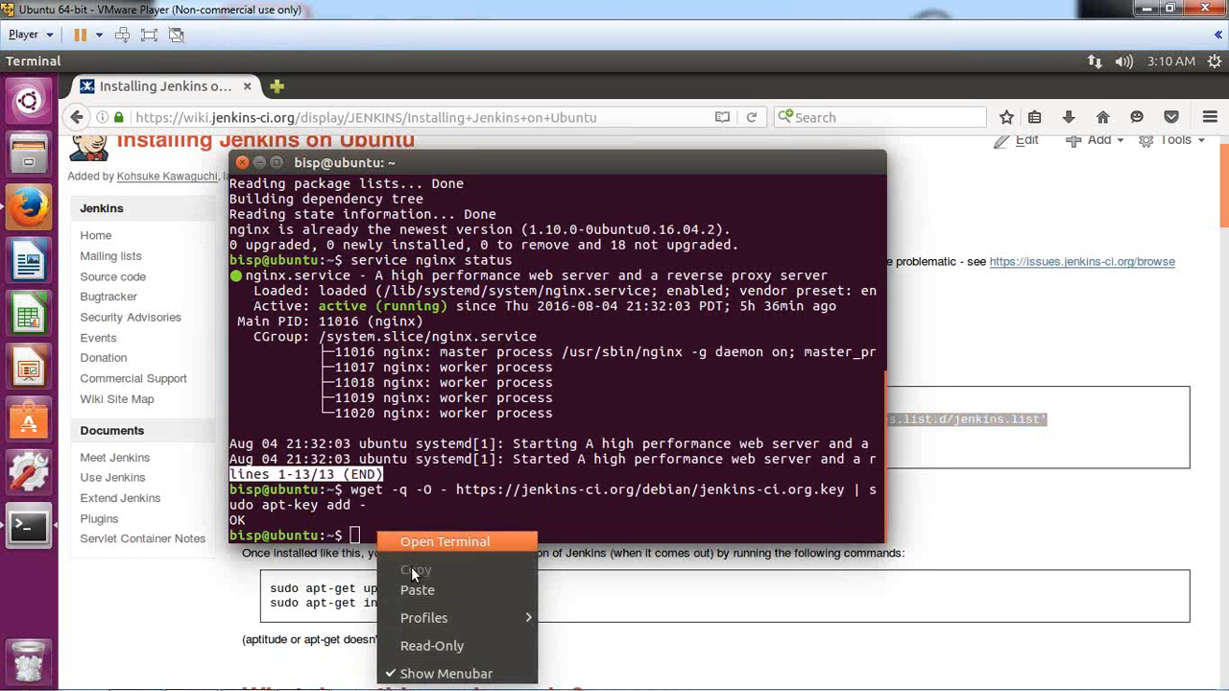
{"action": "left_click", "coordinate": [415, 593]}
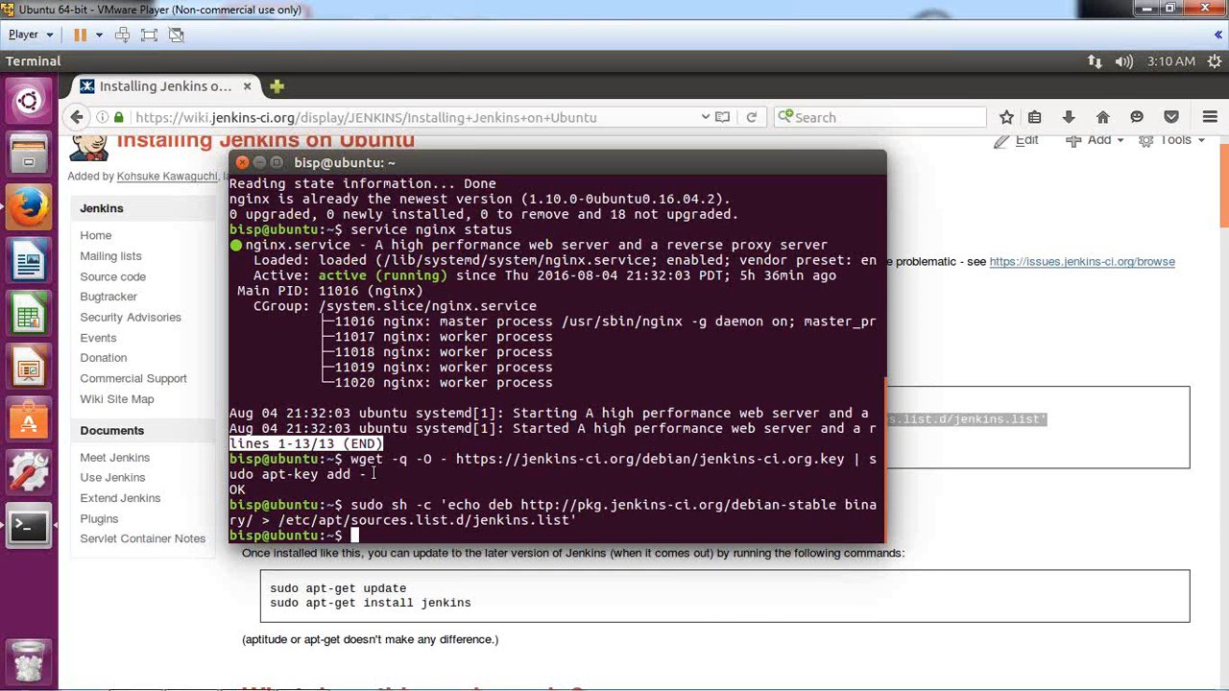
Step: Copy sudo apt-get update from the wiki and run it in the terminal, fetching 94.5 kB
{"action": "left_click", "coordinate": [915, 347]}
{"action": "left_click_drag", "start_coordinate": [271, 434], "coordinate": [407, 434]}
{"action": "right_click", "coordinate": [379, 434]}
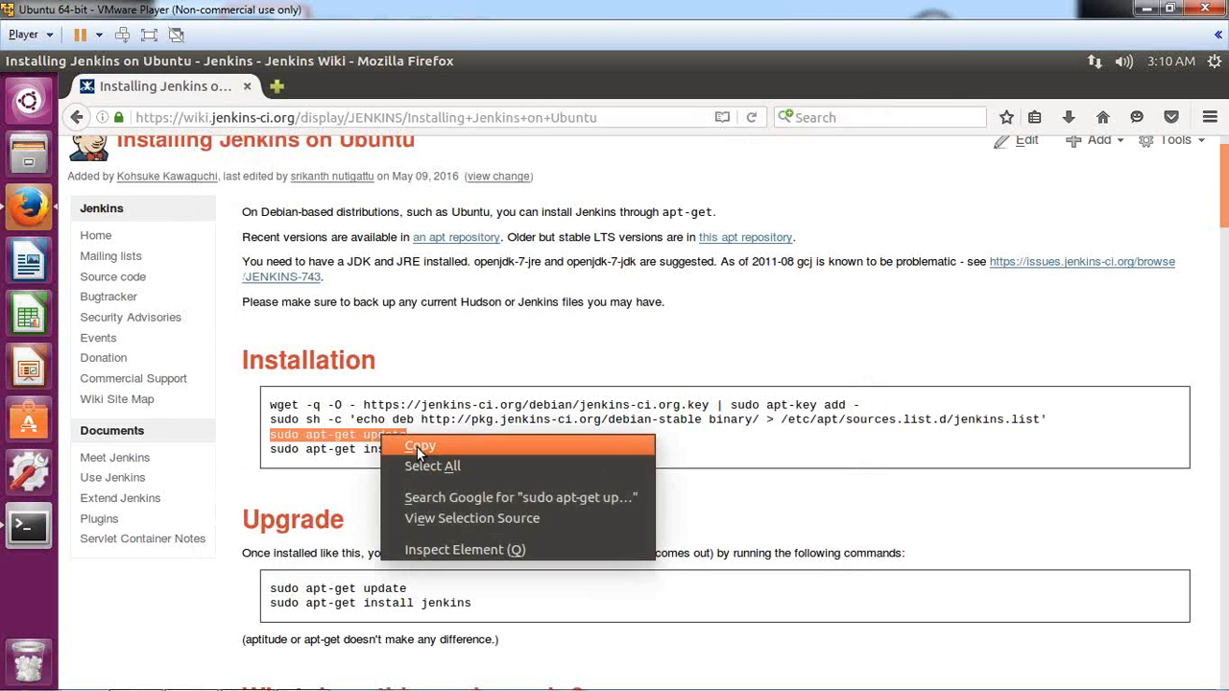
{"action": "left_click", "coordinate": [411, 440]}
{"action": "left_click", "coordinate": [29, 533]}
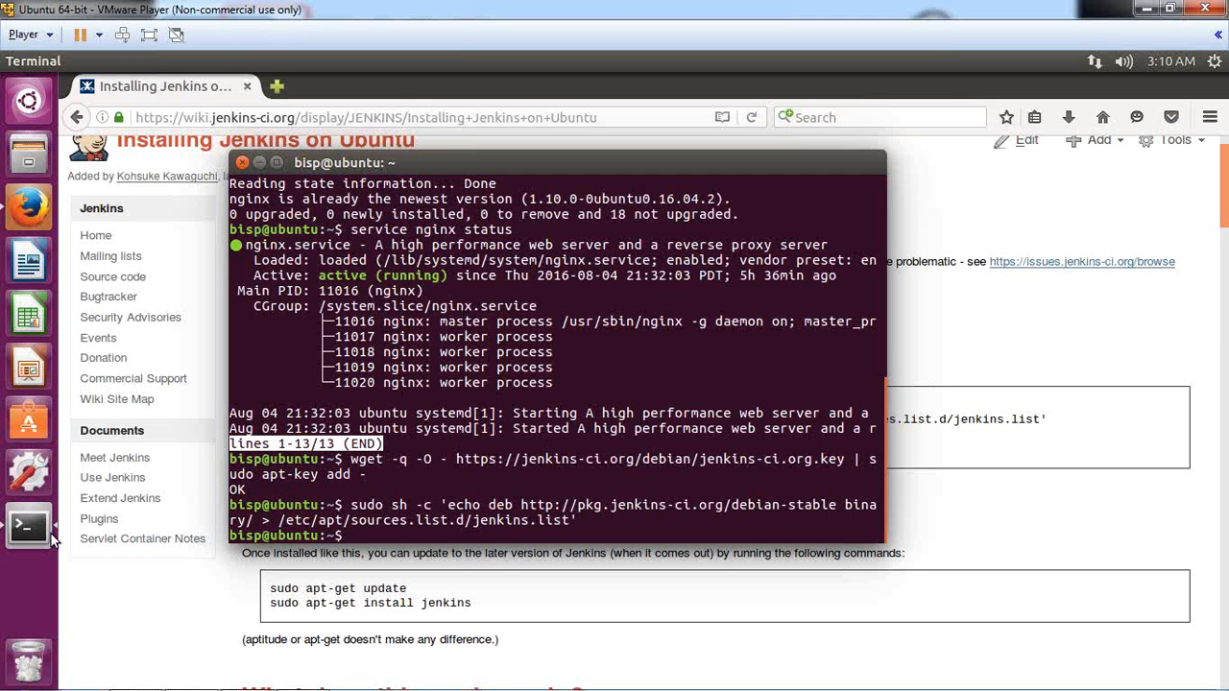
{"action": "right_click", "coordinate": [354, 534]}
{"action": "left_click", "coordinate": [408, 449]}
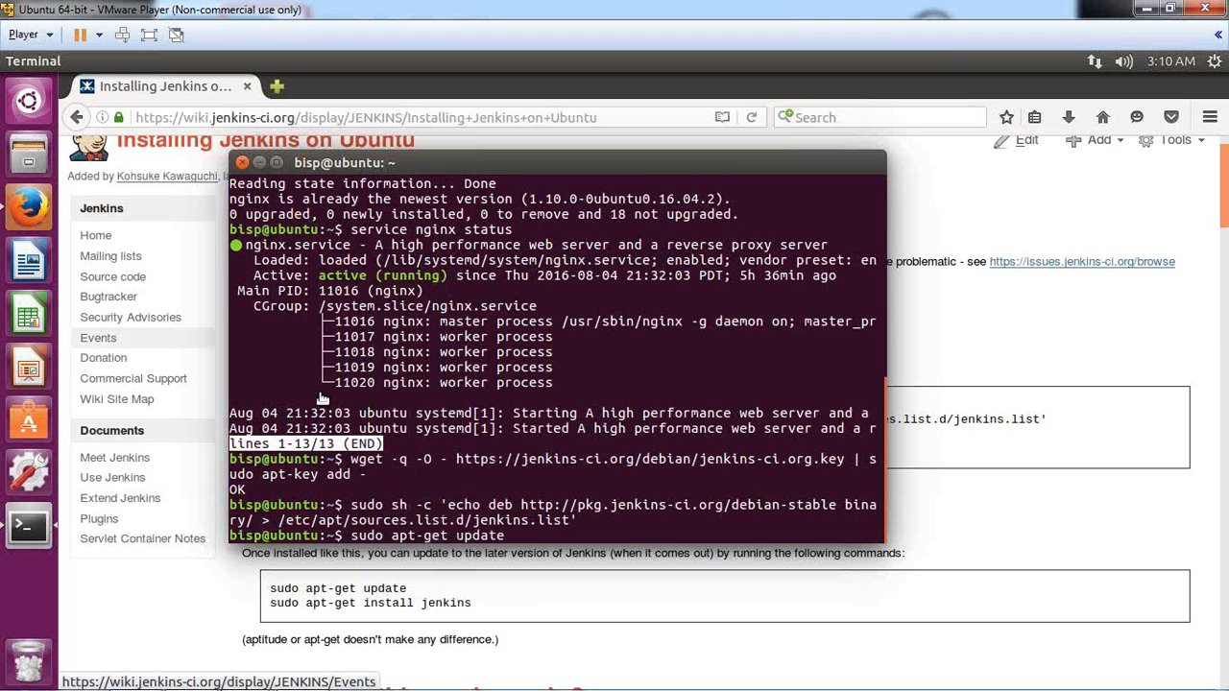
{"action": "key", "text": "Return"}
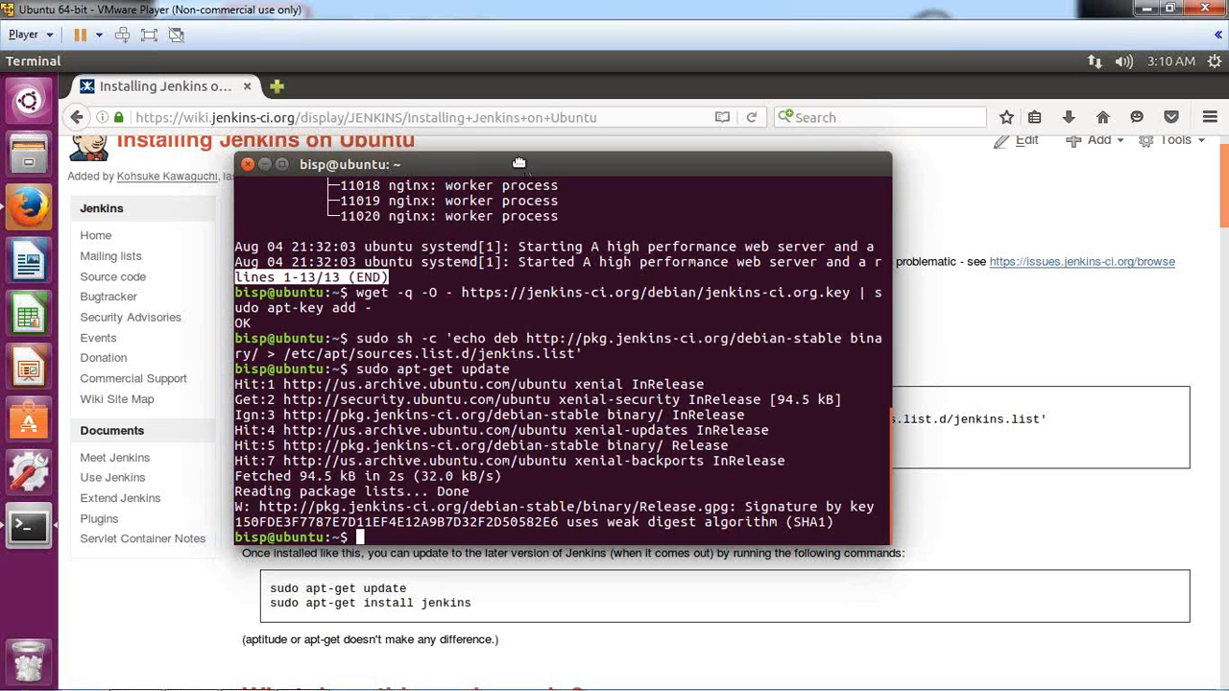
{"action": "left_click_drag", "start_coordinate": [473, 167], "coordinate": [522, 175]}
{"action": "left_click", "coordinate": [174, 615]}
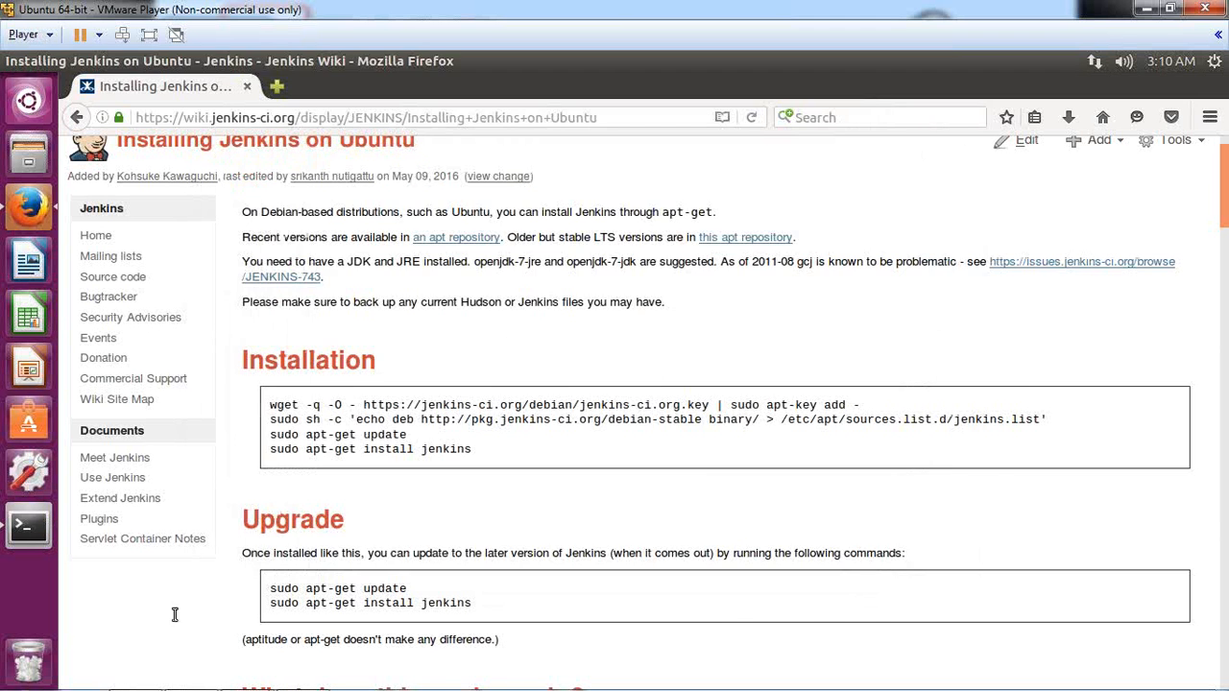
Step: Run sudo apt-get install jenkins in the terminal
{"action": "left_click_drag", "start_coordinate": [270, 448], "coordinate": [454, 453]}
{"action": "left_click", "coordinate": [29, 520]}
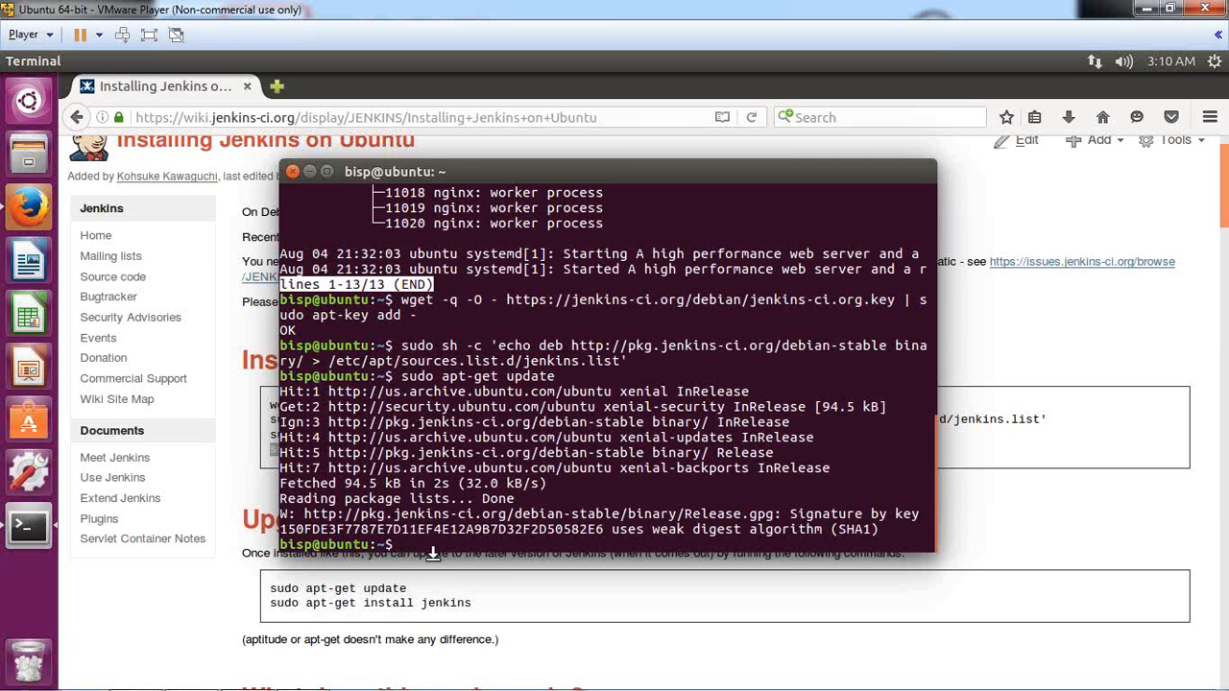
{"action": "left_click_drag", "start_coordinate": [480, 171], "coordinate": [701, 176]}
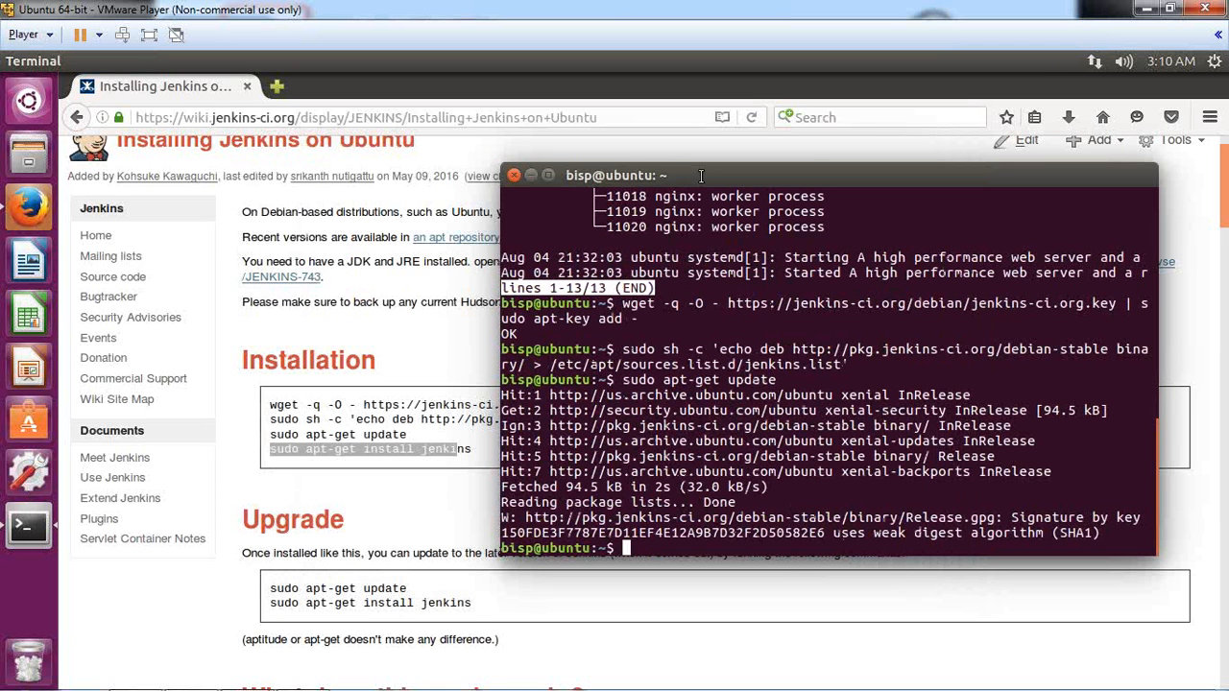
{"action": "type", "text": "sudo apt-get ins"}
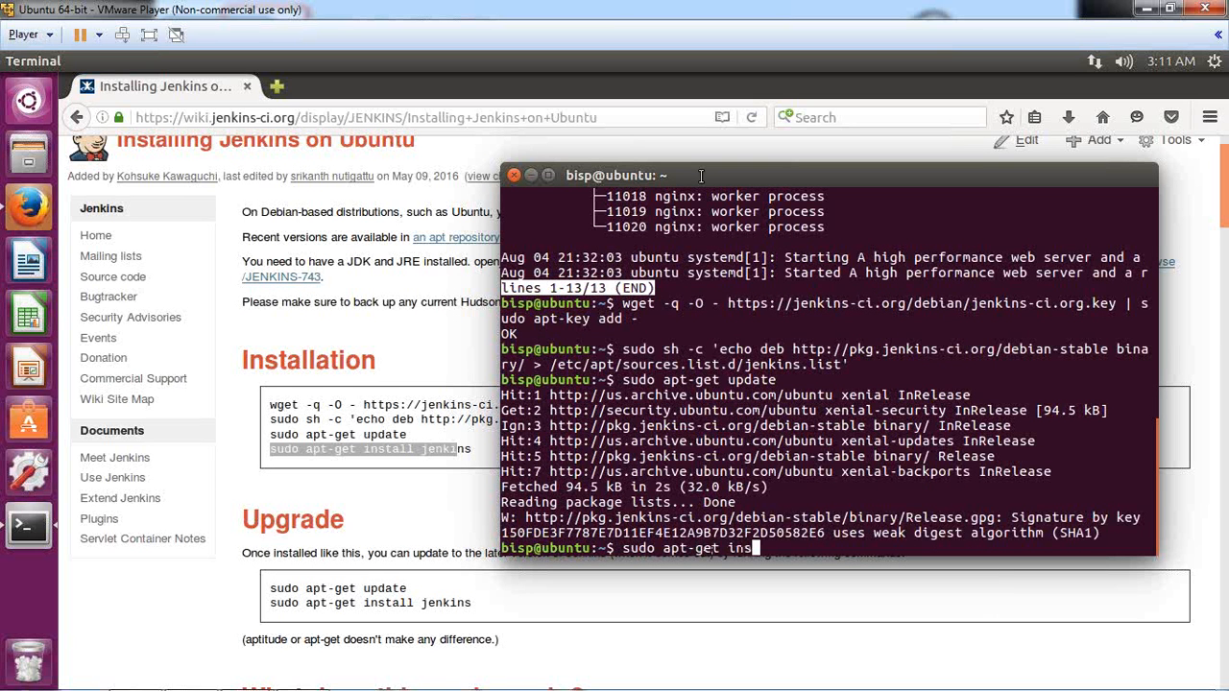
{"action": "type", "text": "tall jenkins"}
{"action": "key", "text": "Return"}
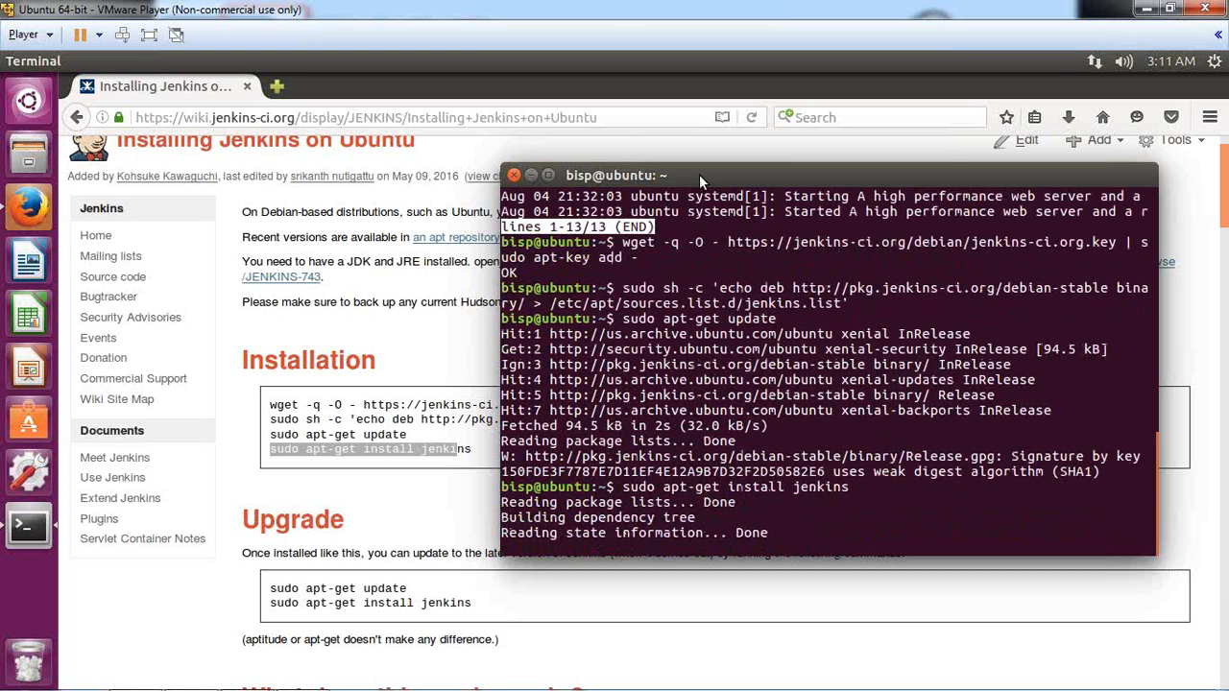
Step: Answer Y at the disk-space prompt so jenkins 2.7.2 and daemon finish installing
{"action": "left_click_drag", "start_coordinate": [775, 173], "coordinate": [583, 165]}
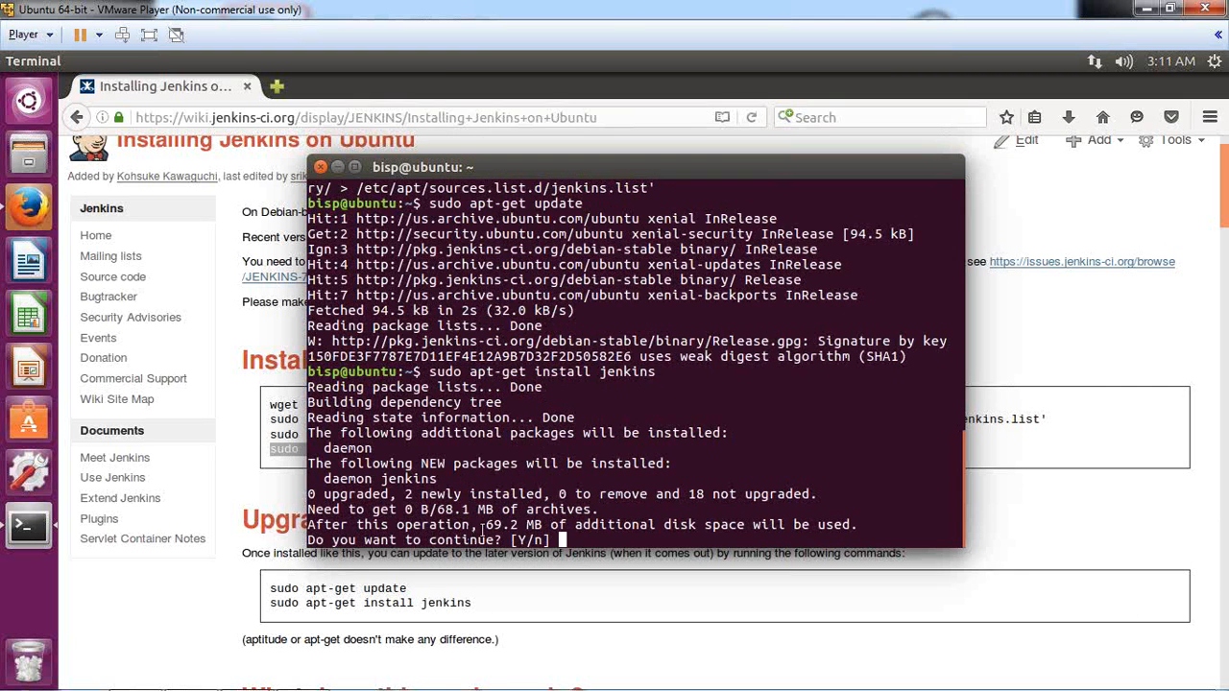
{"action": "left_click_drag", "start_coordinate": [362, 525], "coordinate": [851, 527]}
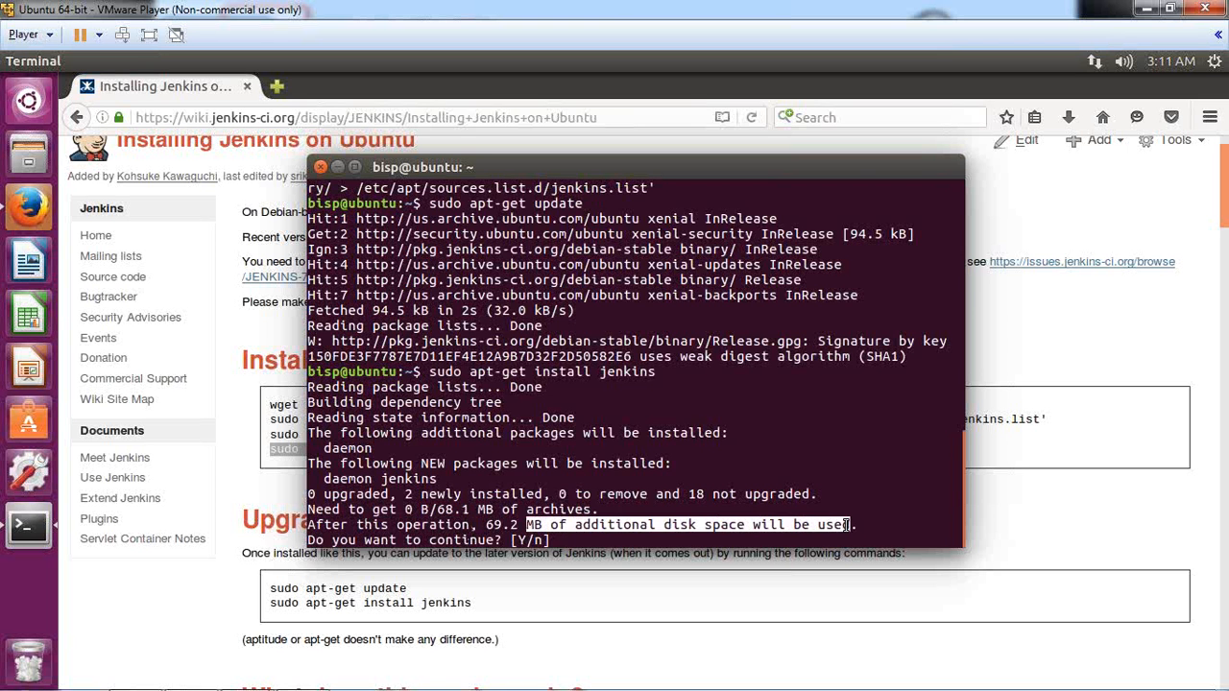
{"action": "left_click", "coordinate": [624, 543]}
{"action": "type", "text": "Y"}
{"action": "key", "text": "Return"}
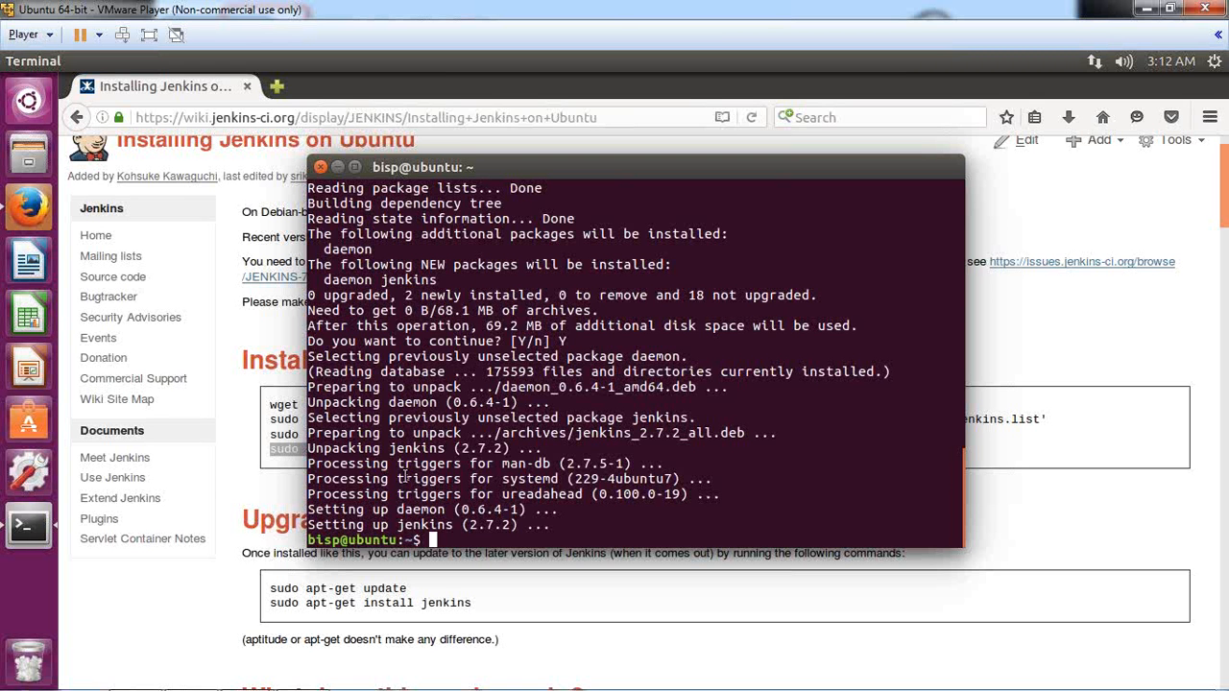
{"action": "type", "text": "service jenkins"}
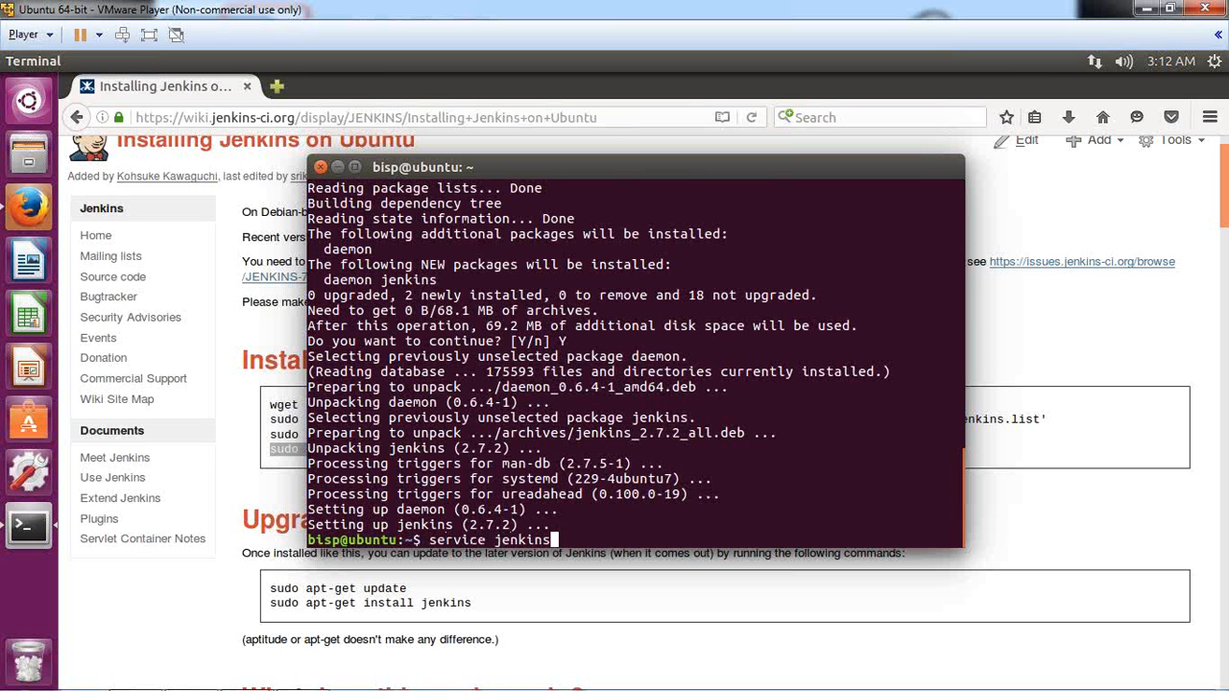
{"action": "type", "text": " status"}
Step: Check that the jenkins service is active (exited), close Firefox, and quit the status pager
{"action": "key", "text": "Return"}
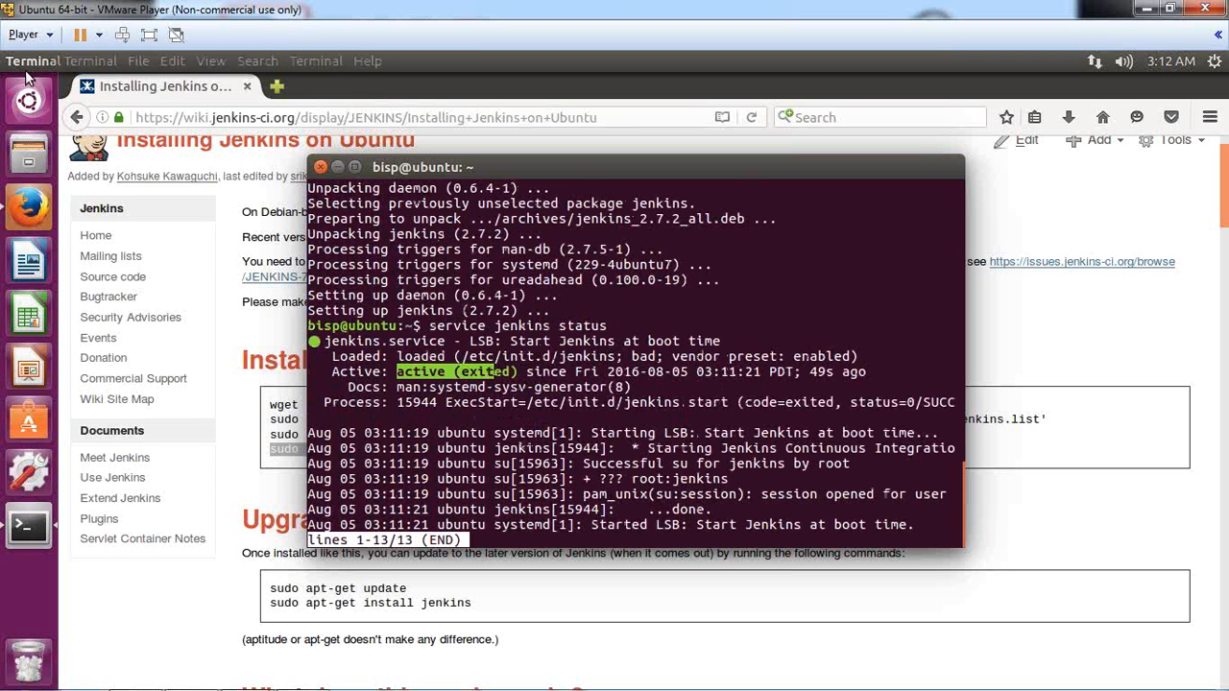
{"action": "left_click", "coordinate": [377, 101]}
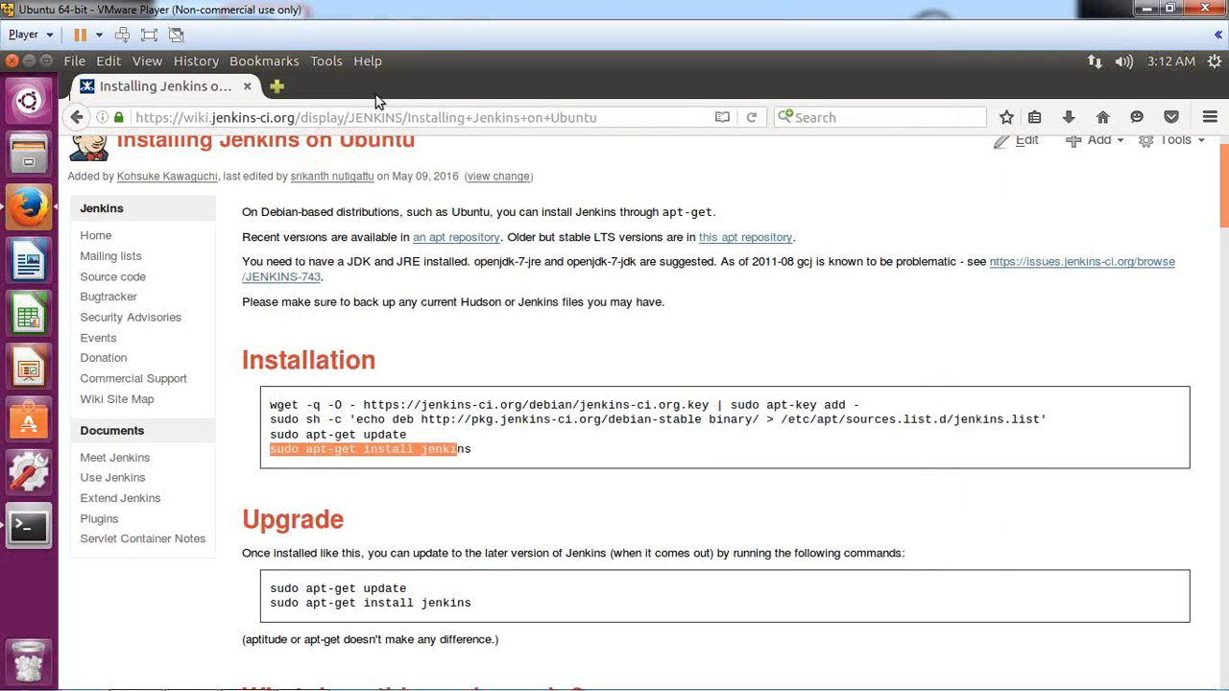
{"action": "left_click", "coordinate": [14, 60]}
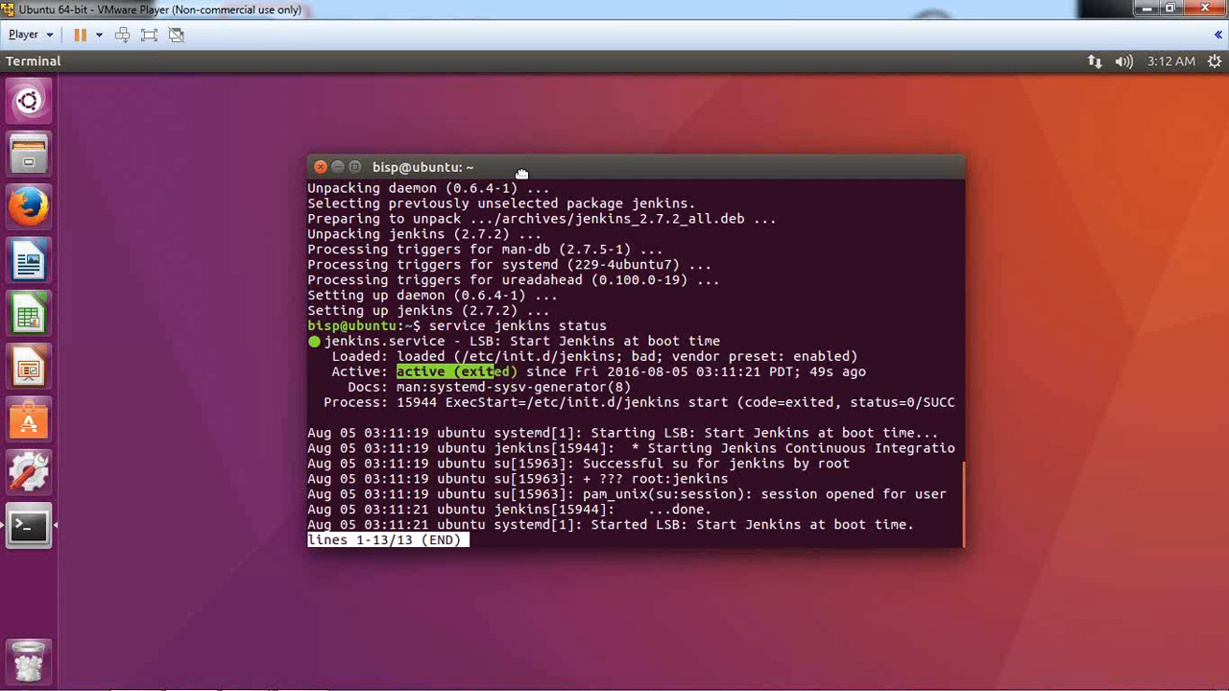
{"action": "key", "text": "q"}
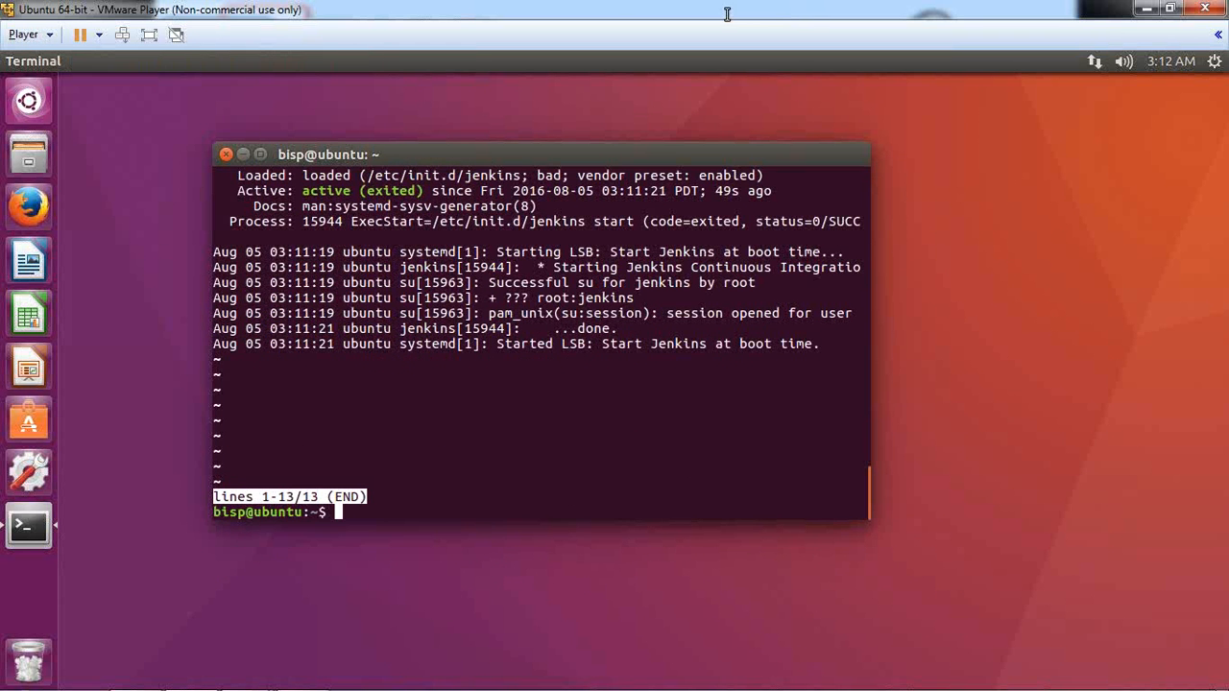
{"action": "left_click_drag", "start_coordinate": [481, 157], "coordinate": [557, 167]}
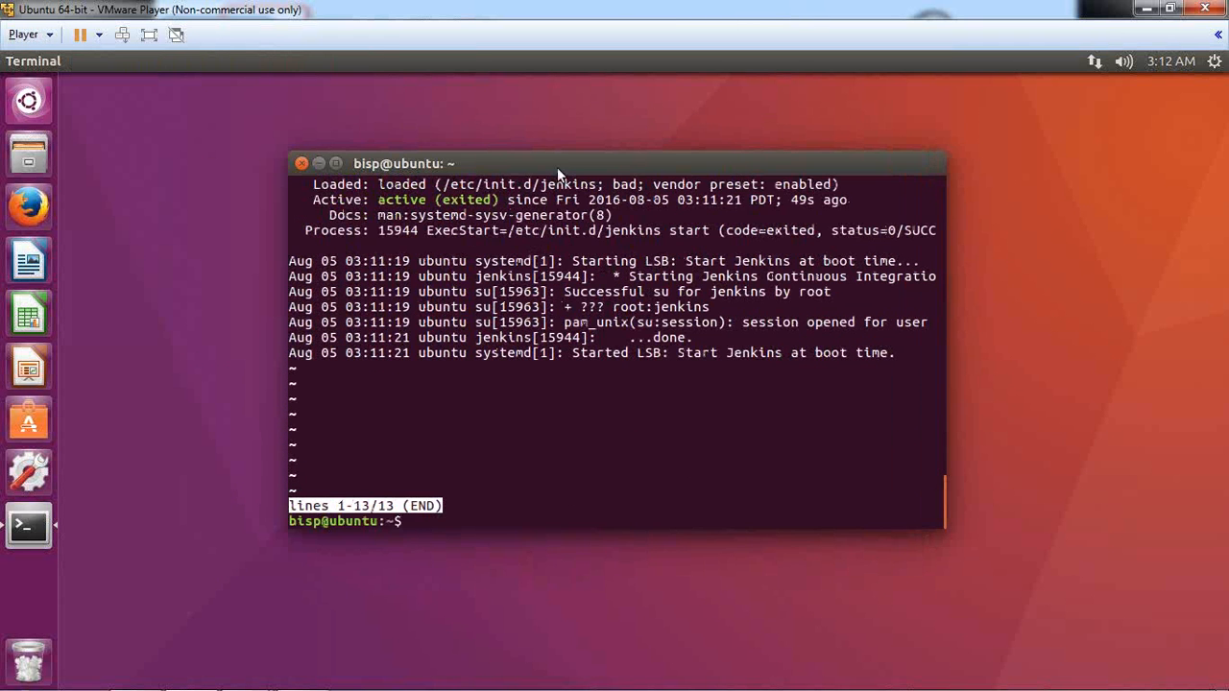
Step: Open a new Firefox window and load the local Jenkins address 127.0.0.1:8080
{"action": "left_click", "coordinate": [29, 208]}
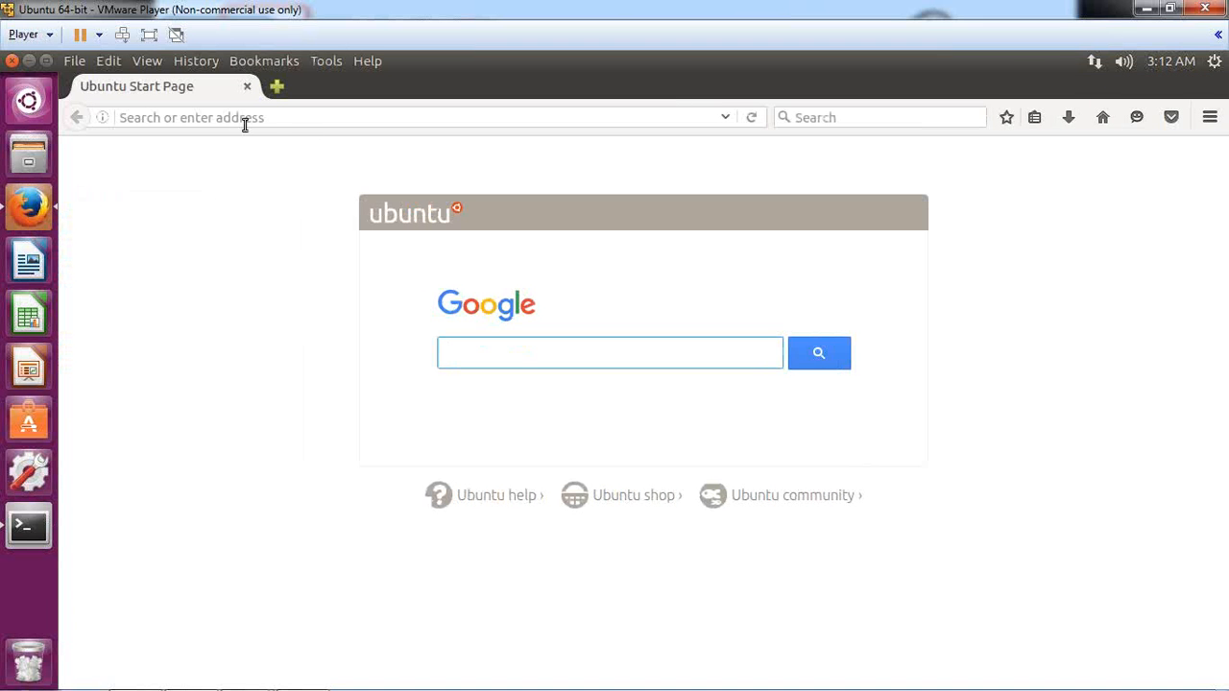
{"action": "left_click", "coordinate": [242, 123]}
{"action": "type", "text": "127"}
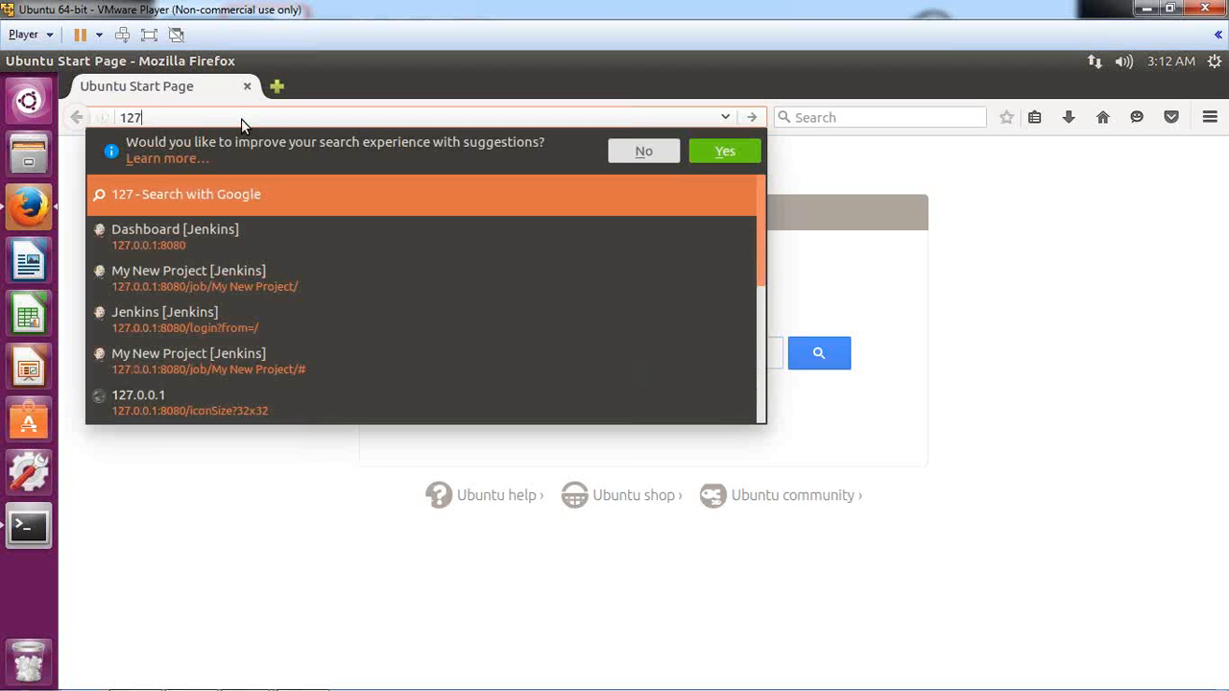
{"action": "type", "text": ".0.0"}
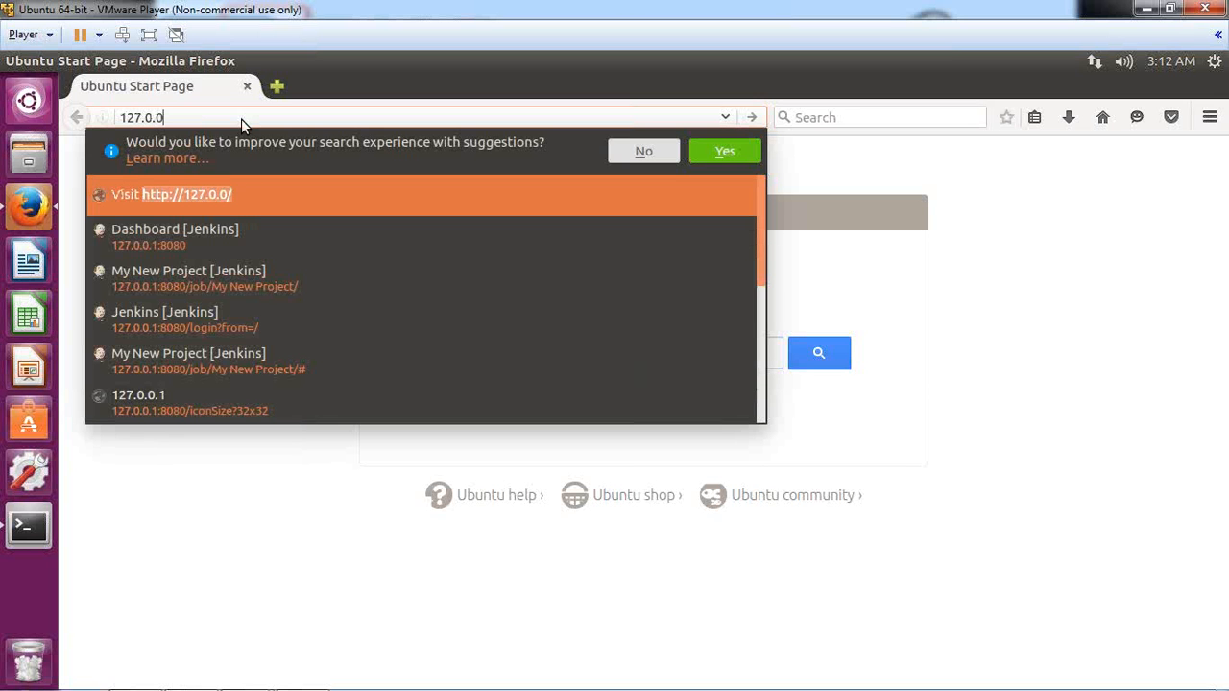
{"action": "type", "text": ".1:8080"}
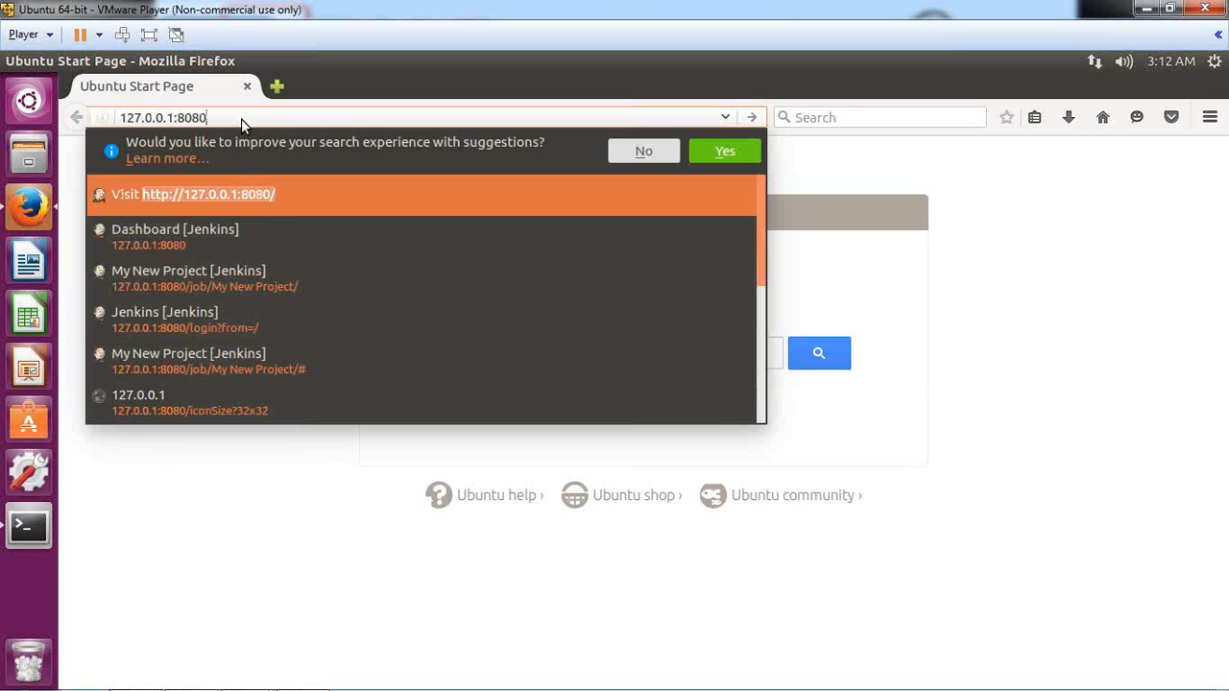
{"action": "left_click_drag", "start_coordinate": [173, 119], "coordinate": [115, 122]}
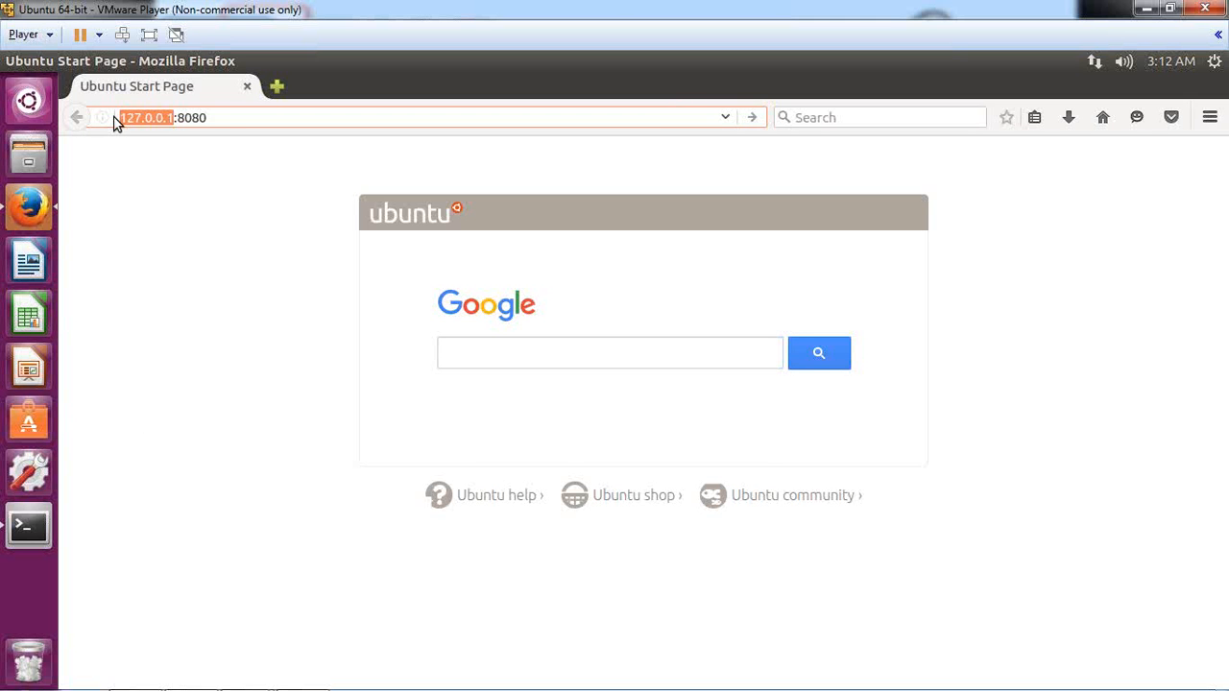
{"action": "mouse_move", "coordinate": [241, 58]}
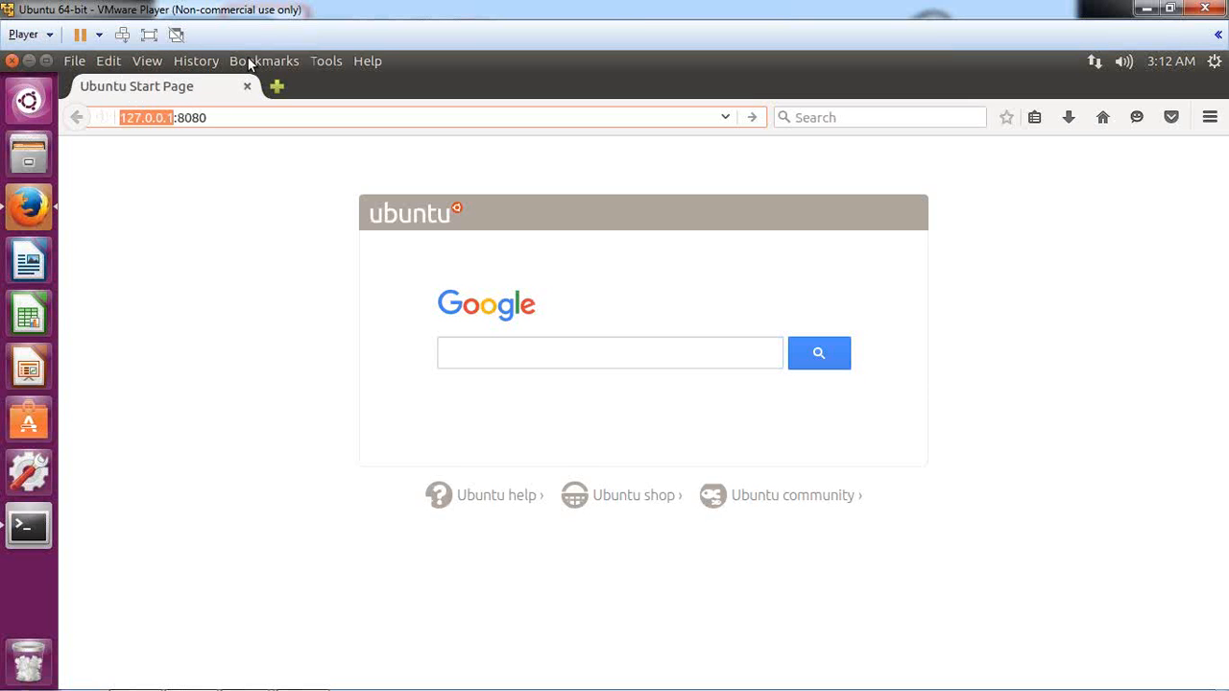
{"action": "left_click", "coordinate": [214, 122]}
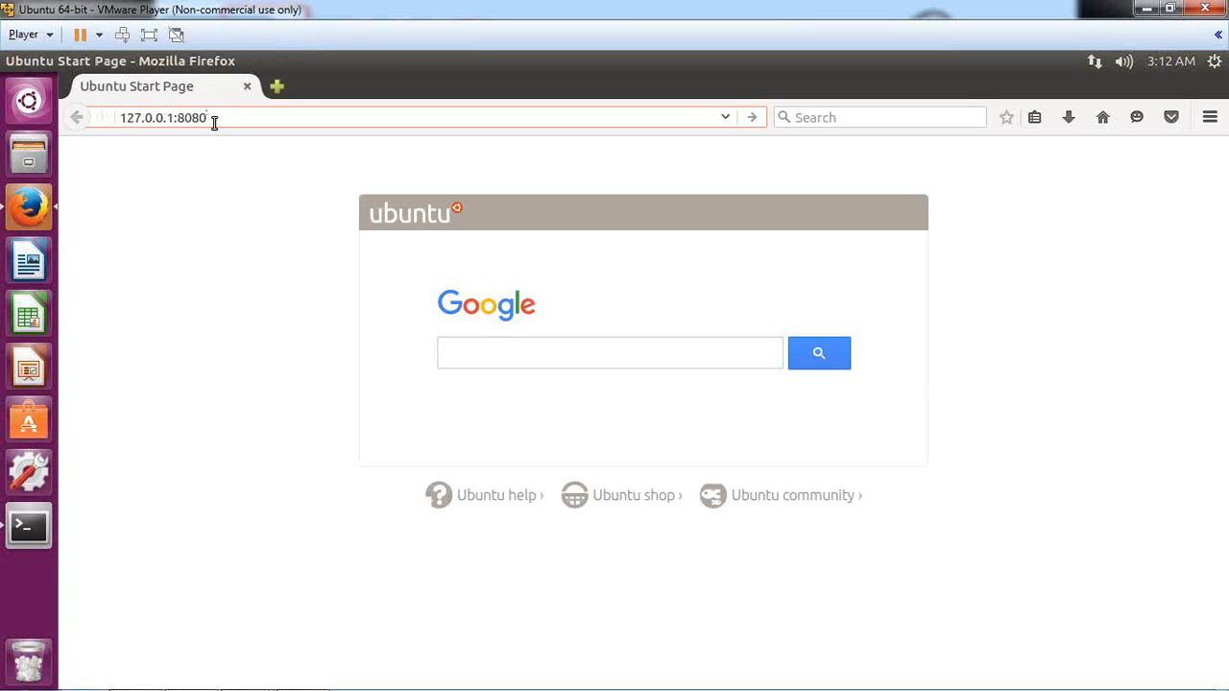
{"action": "key", "text": "Return"}
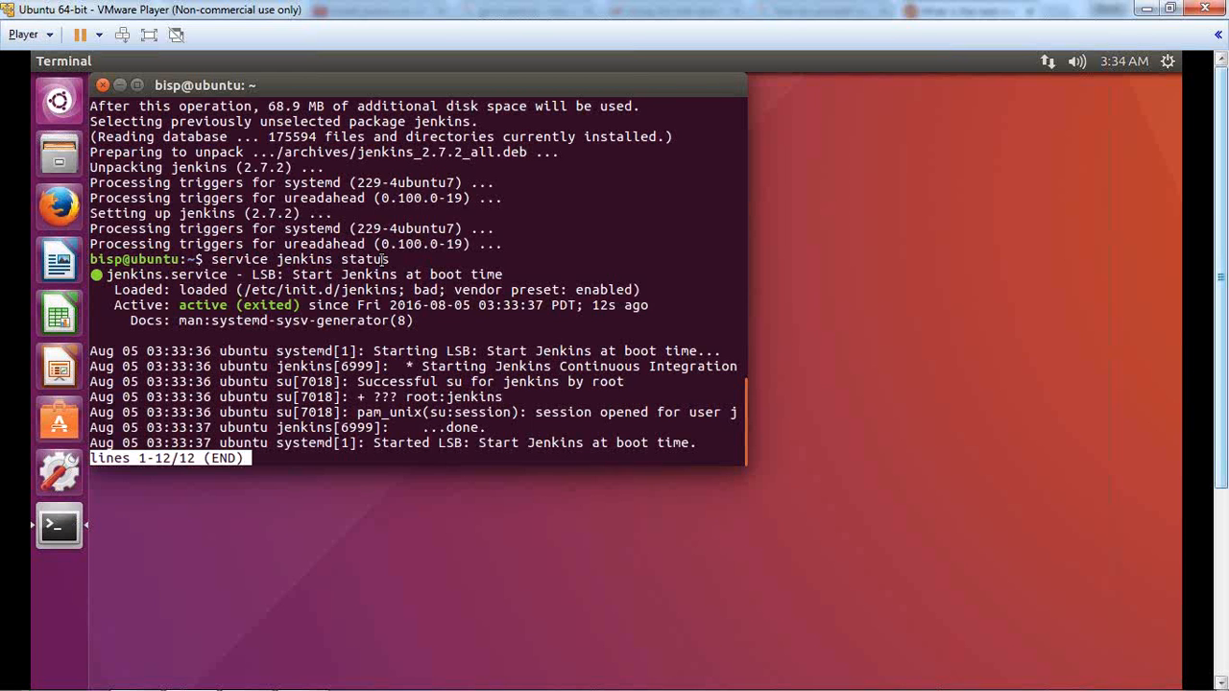
Step: Launch Firefox and load 127.0.0.1:8080 to bring up the Unlock Jenkins page
{"action": "left_click", "coordinate": [74, 203]}
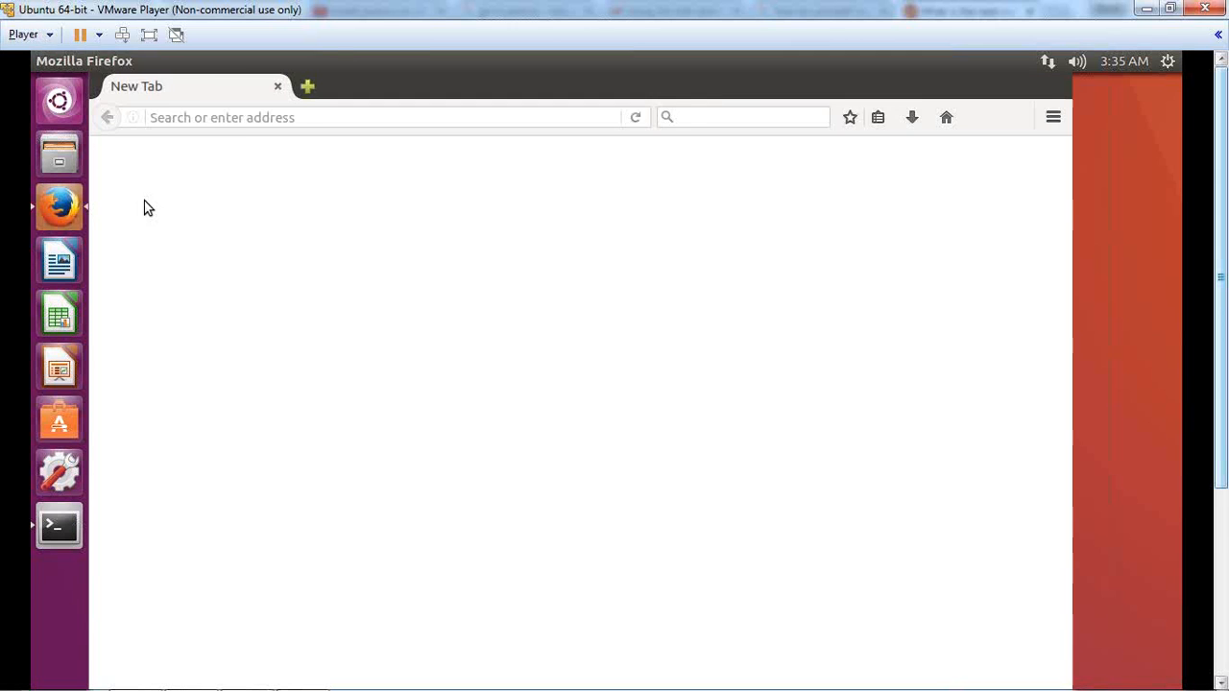
{"action": "left_click", "coordinate": [236, 119]}
{"action": "type", "text": "127"}
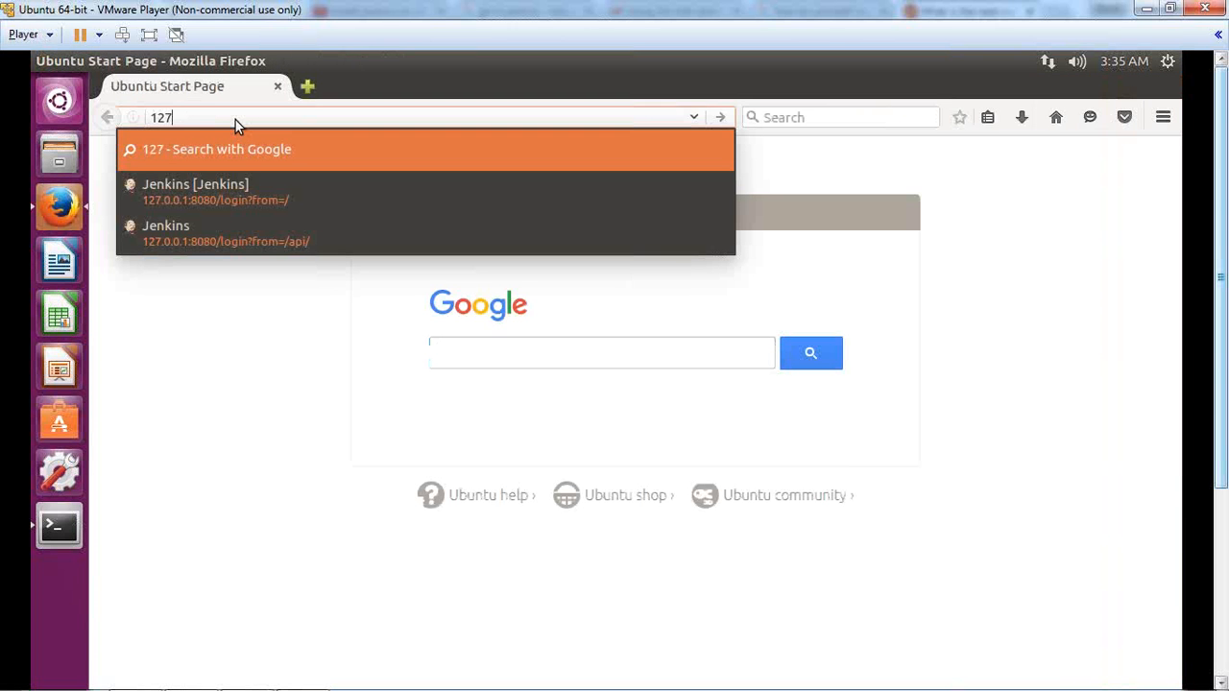
{"action": "type", "text": ".0."}
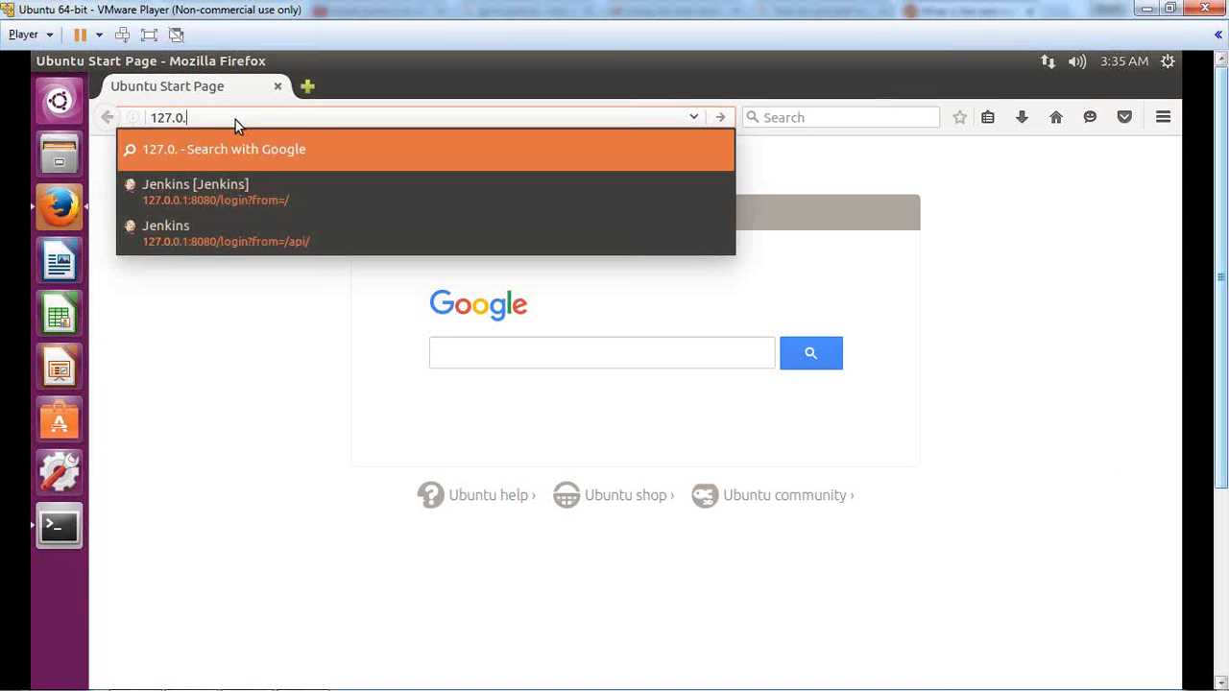
{"action": "type", "text": "0.1"}
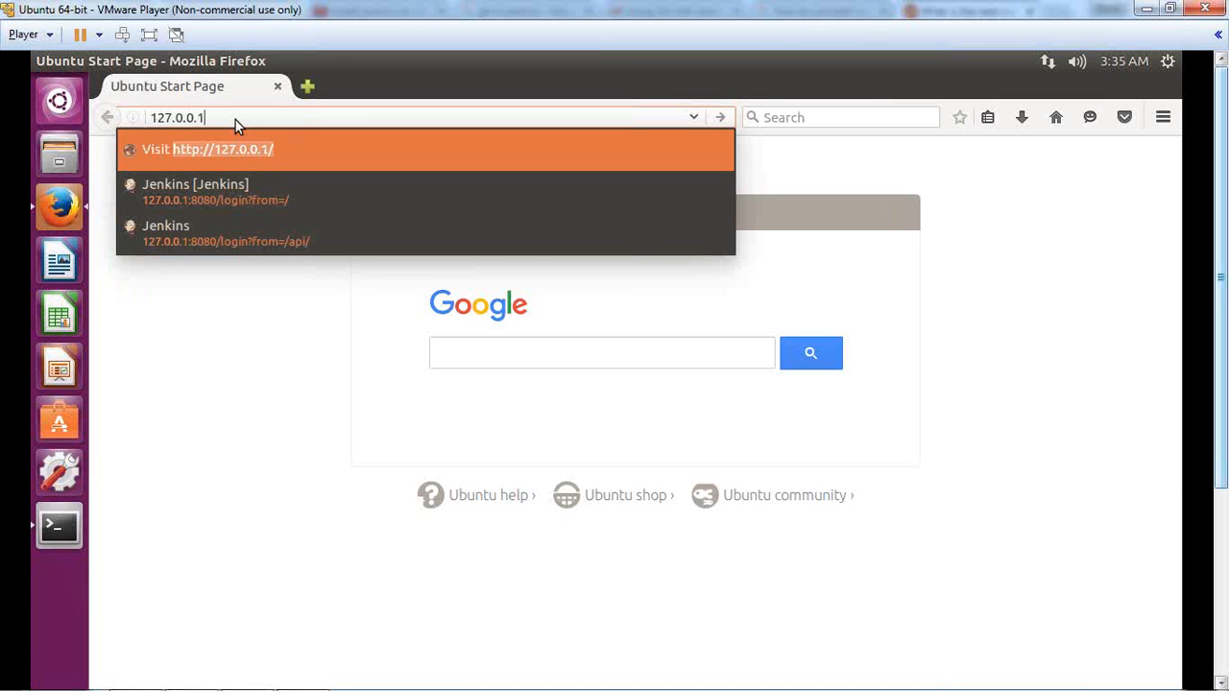
{"action": "type", "text": ":8080"}
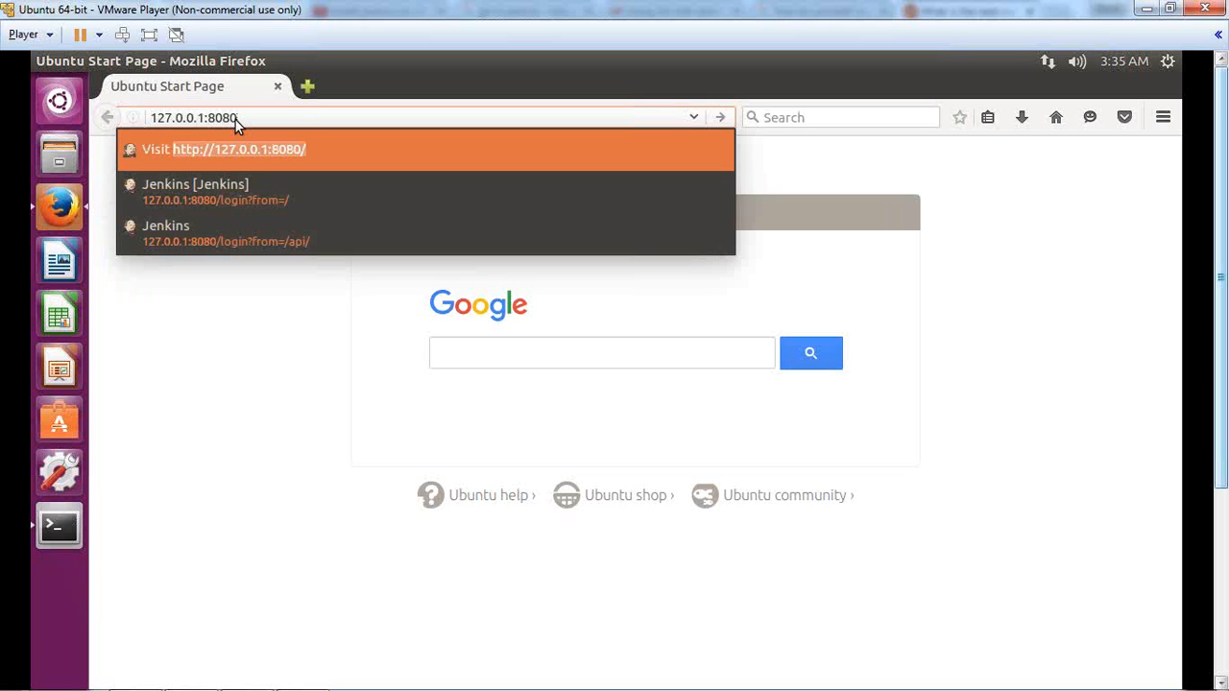
{"action": "key", "text": "Return"}
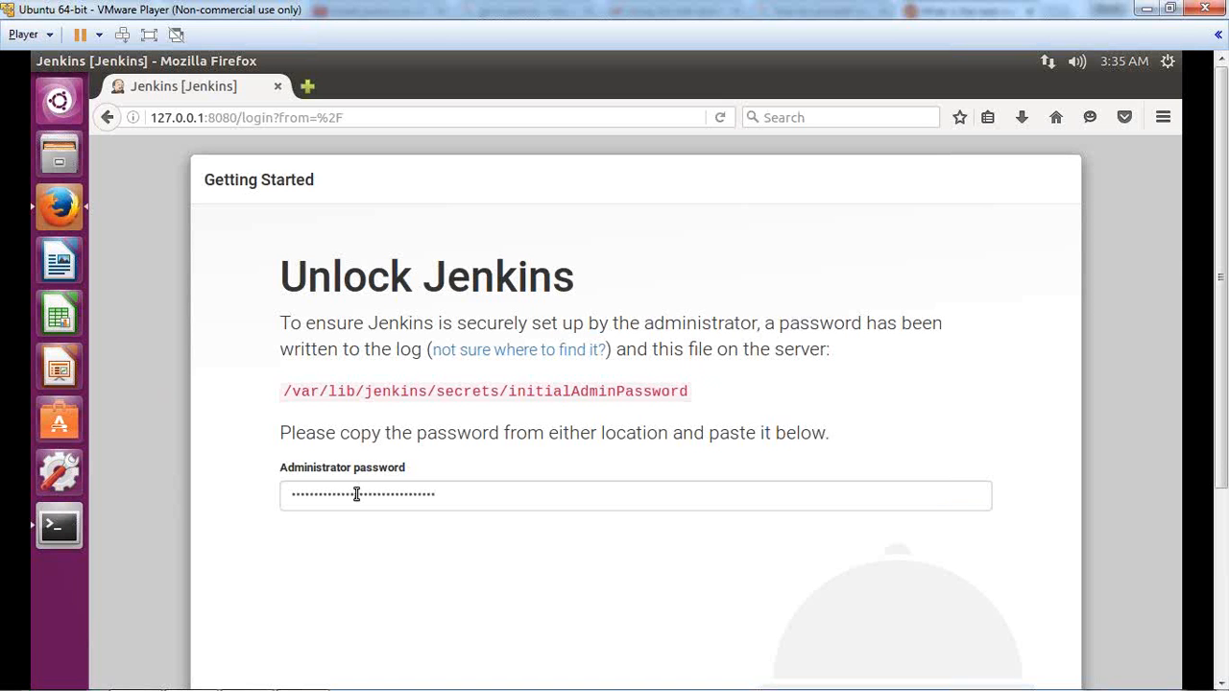
Step: Clear the prefilled Administrator password and open a new terminal window over the page
{"action": "left_click_drag", "start_coordinate": [438, 493], "coordinate": [121, 494]}
{"action": "key", "text": "BackSpace"}
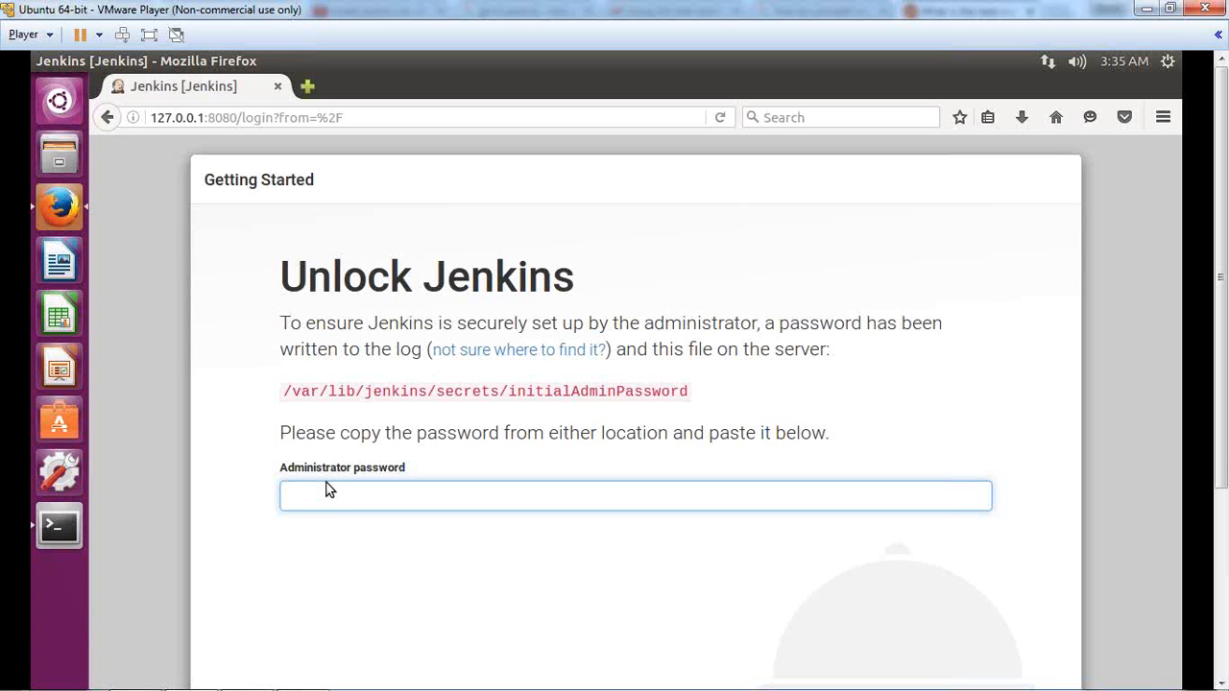
{"action": "right_click", "coordinate": [59, 527]}
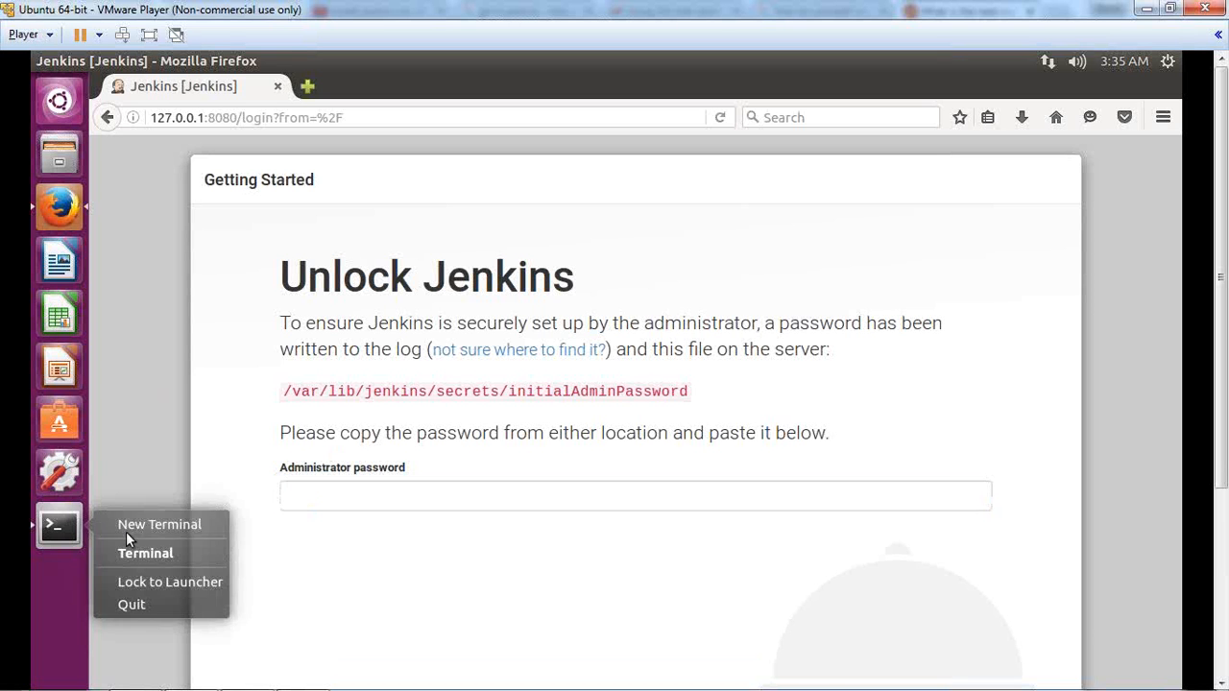
{"action": "left_click", "coordinate": [192, 523]}
{"action": "left_click_drag", "start_coordinate": [317, 479], "coordinate": [524, 449]}
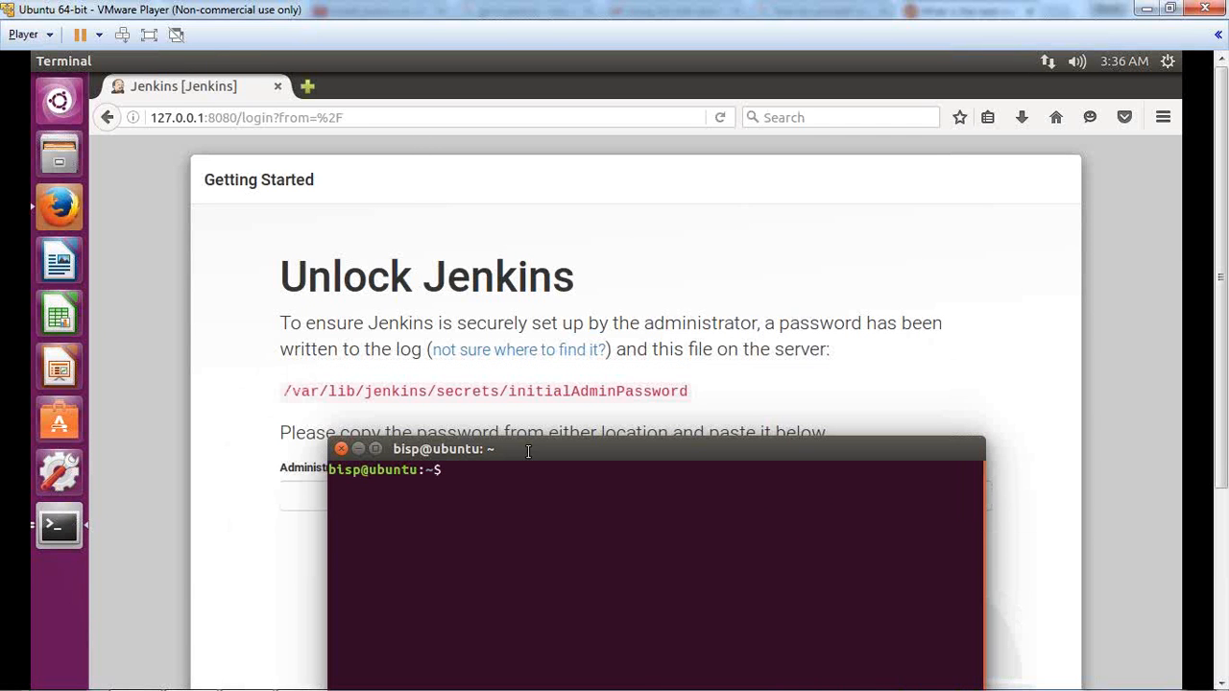
Step: Run sudo cat on the initialAdminPassword path copied from the page to print the password
{"action": "type", "text": "sudo cat"}
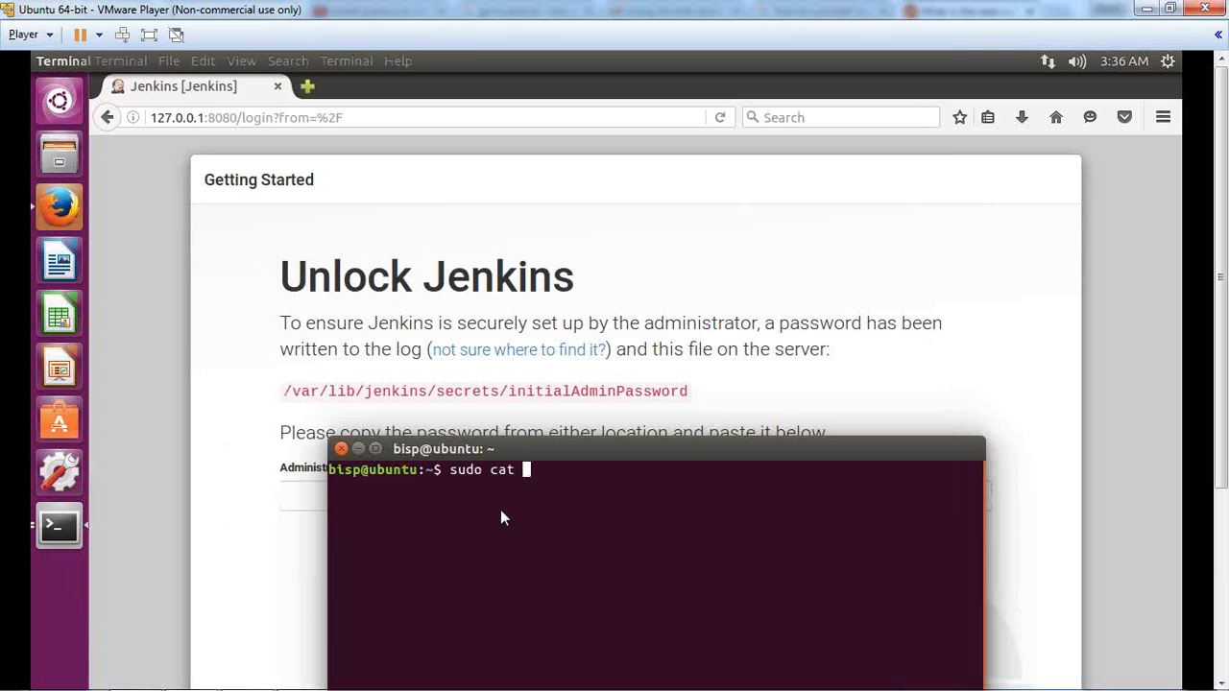
{"action": "left_click_drag", "start_coordinate": [285, 393], "coordinate": [681, 394]}
{"action": "right_click", "coordinate": [623, 391]}
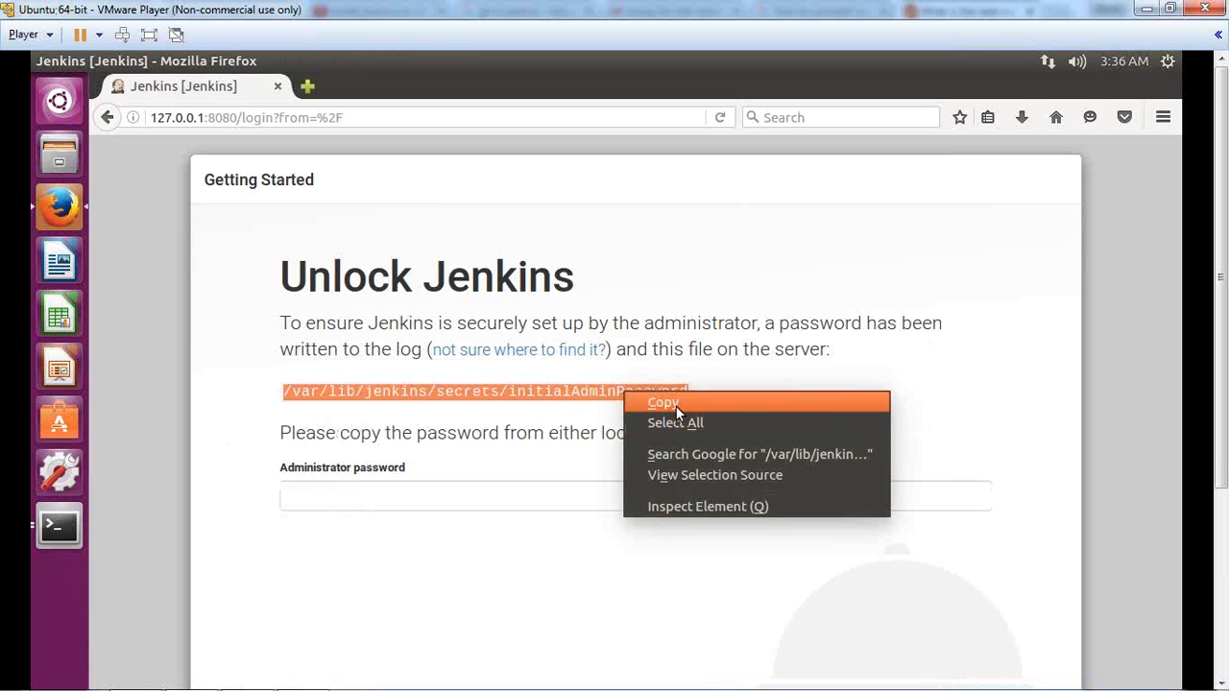
{"action": "left_click", "coordinate": [676, 407]}
{"action": "left_click", "coordinate": [61, 530]}
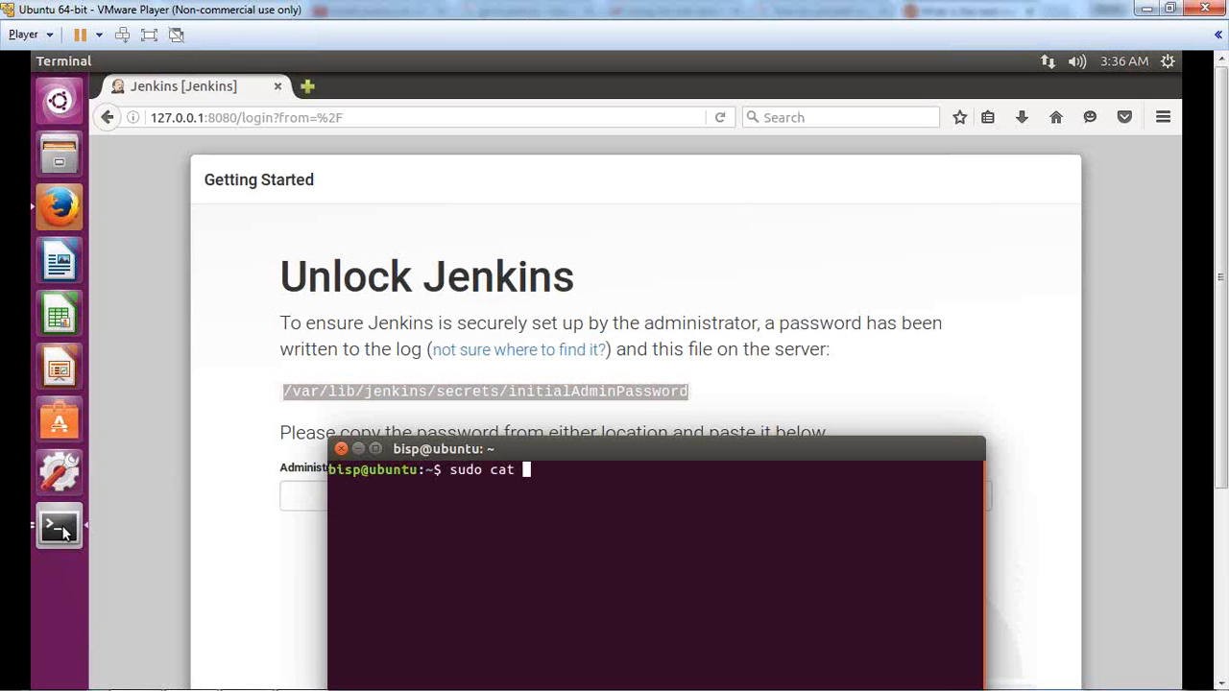
{"action": "right_click", "coordinate": [535, 473]}
{"action": "left_click", "coordinate": [581, 531]}
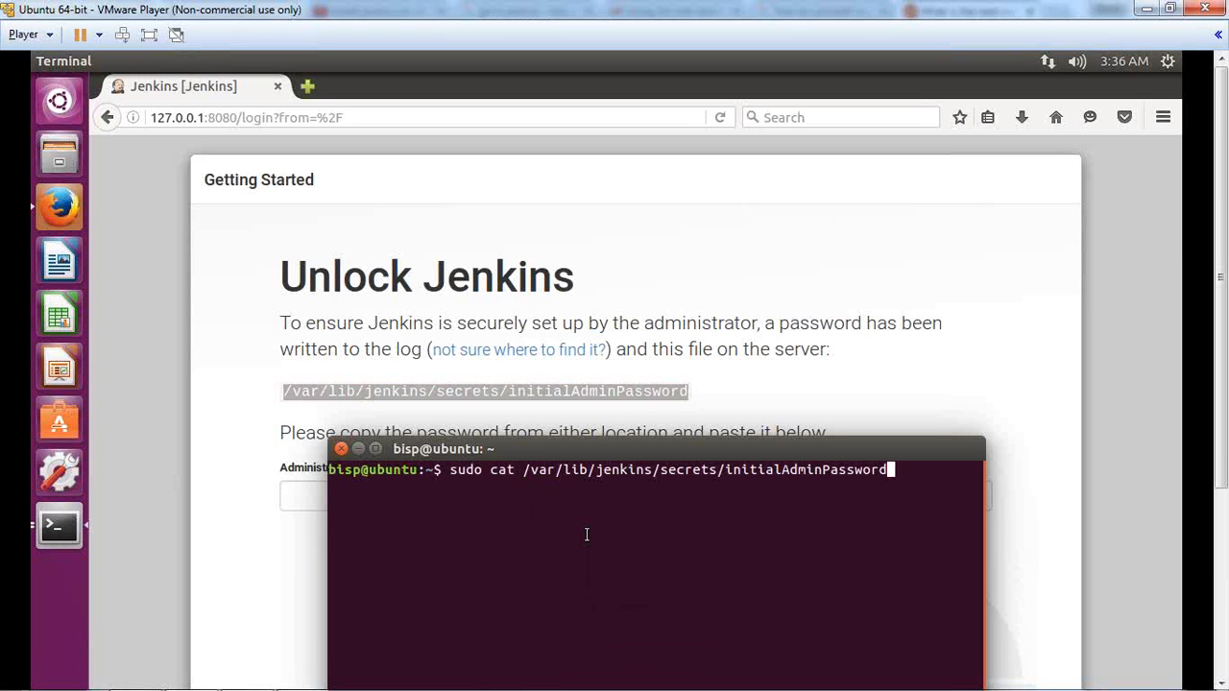
{"action": "key", "text": "Return"}
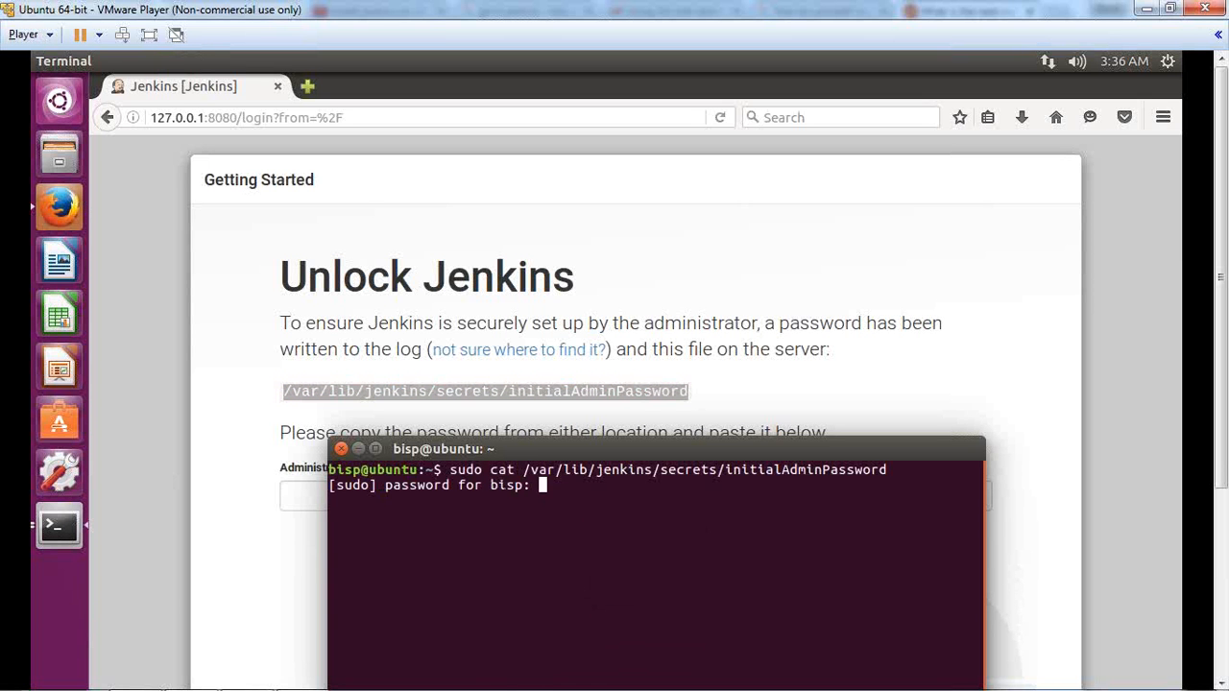
{"action": "key", "text": "Return"}
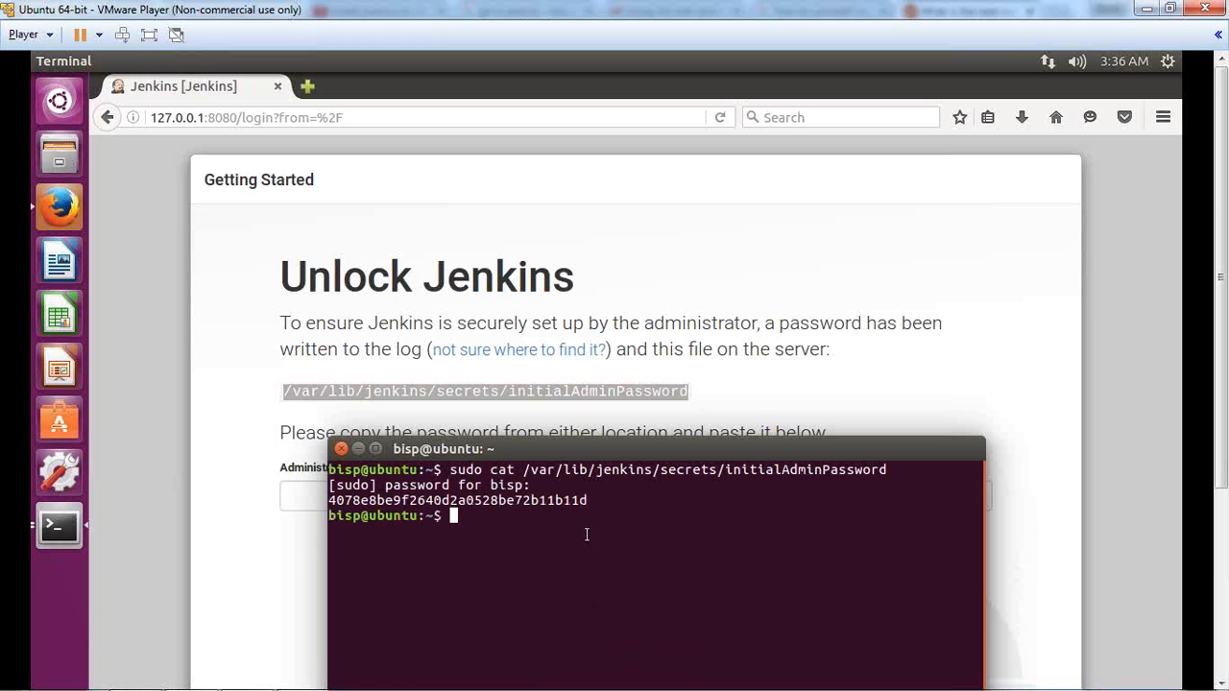
Step: Copy the printed password hash into the Jenkins Administrator password field
{"action": "mouse_move", "coordinate": [328, 500]}
{"action": "left_mouse_down"}
{"action": "mouse_move", "coordinate": [593, 498]}
{"action": "mouse_move", "coordinate": [328, 500]}
{"action": "left_mouse_up"}
{"action": "left_click", "coordinate": [592, 500]}
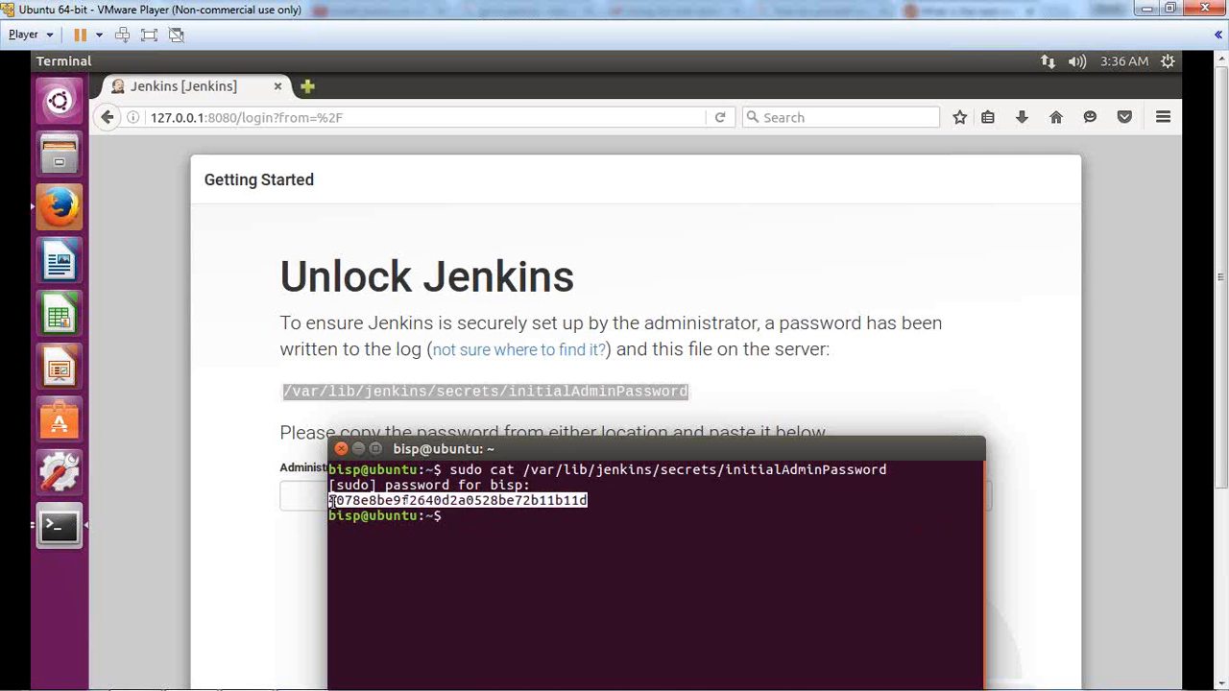
{"action": "right_click", "coordinate": [359, 501]}
{"action": "left_click", "coordinate": [375, 543]}
{"action": "left_click", "coordinate": [374, 495]}
{"action": "right_click", "coordinate": [298, 495]}
{"action": "left_click", "coordinate": [345, 579]}
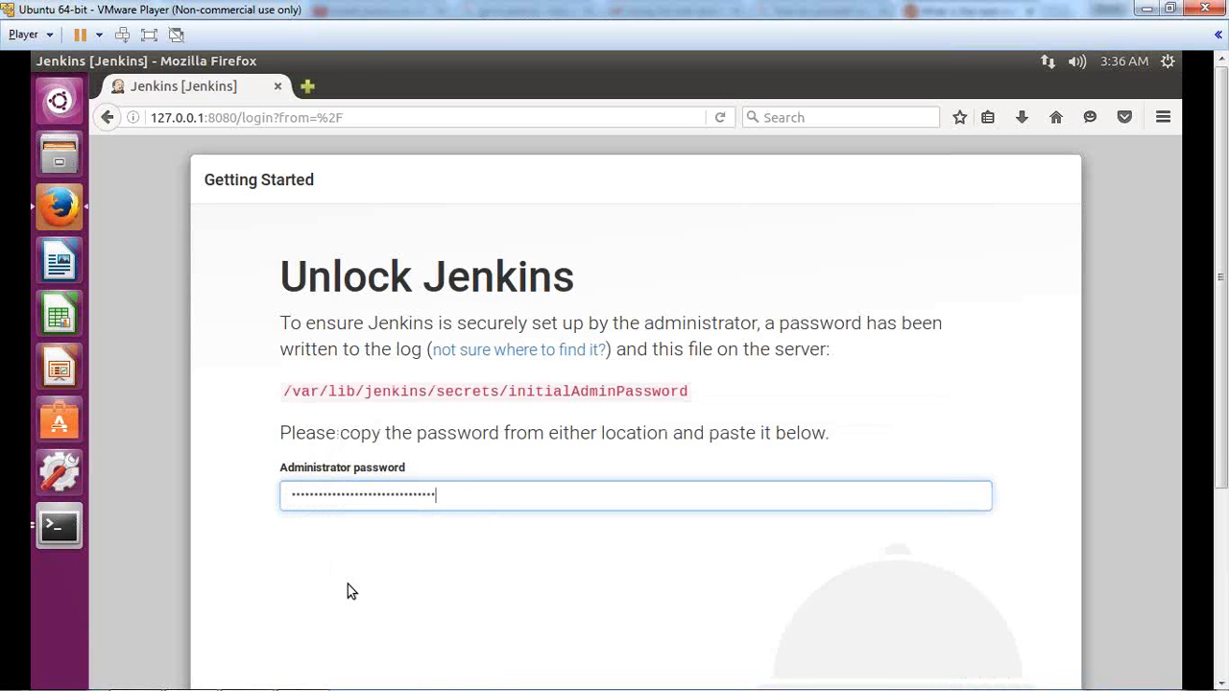
Step: Make the VM full screen, unlock Jenkins with the password, and choose Install suggested plugins
{"action": "left_click_drag", "start_coordinate": [1220, 472], "coordinate": [1220, 523]}
{"action": "left_click", "coordinate": [149, 34]}
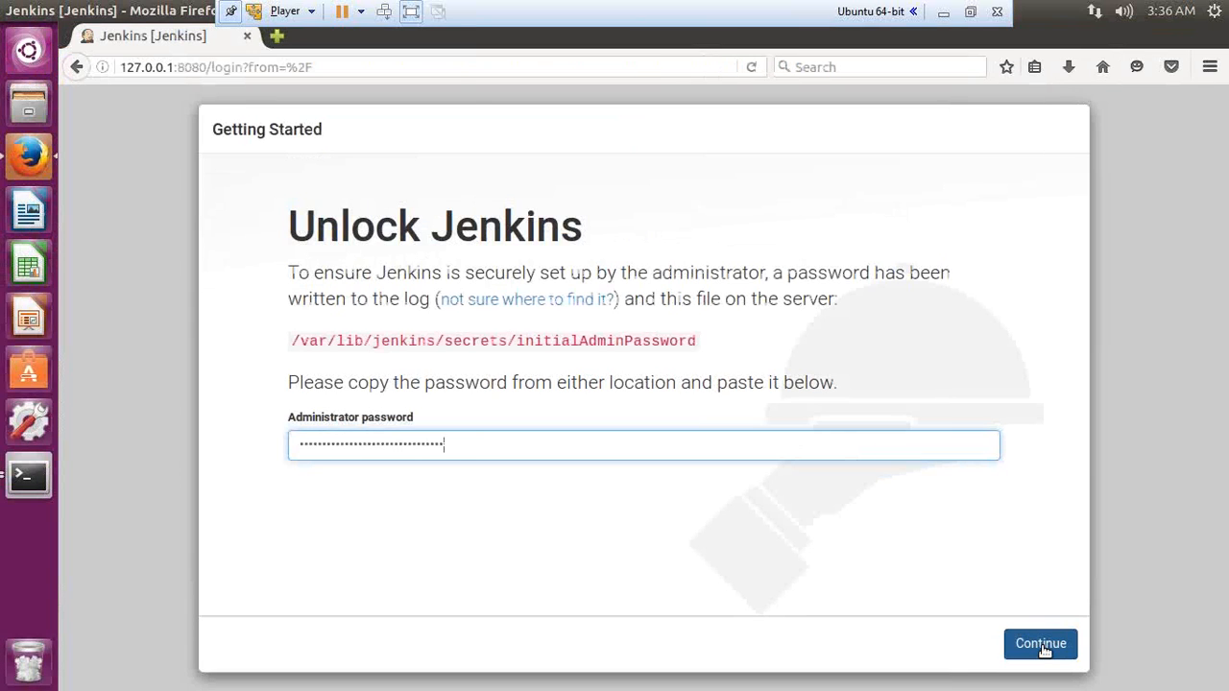
{"action": "left_click", "coordinate": [1043, 647]}
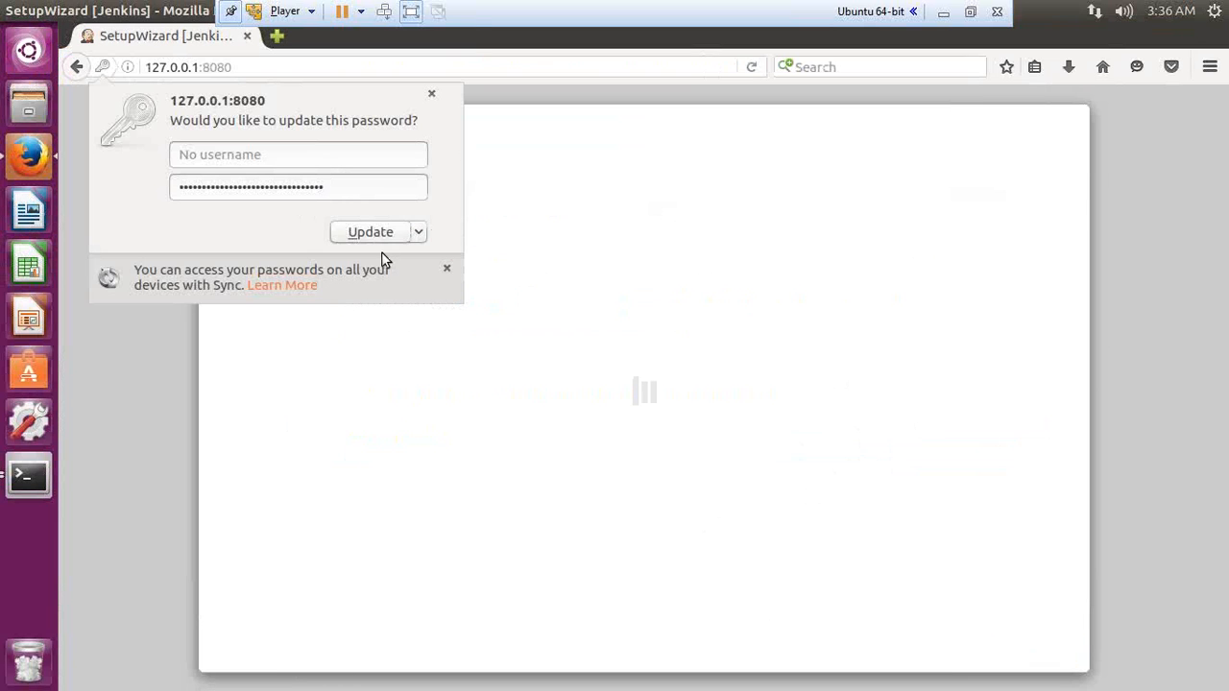
{"action": "left_click", "coordinate": [366, 236]}
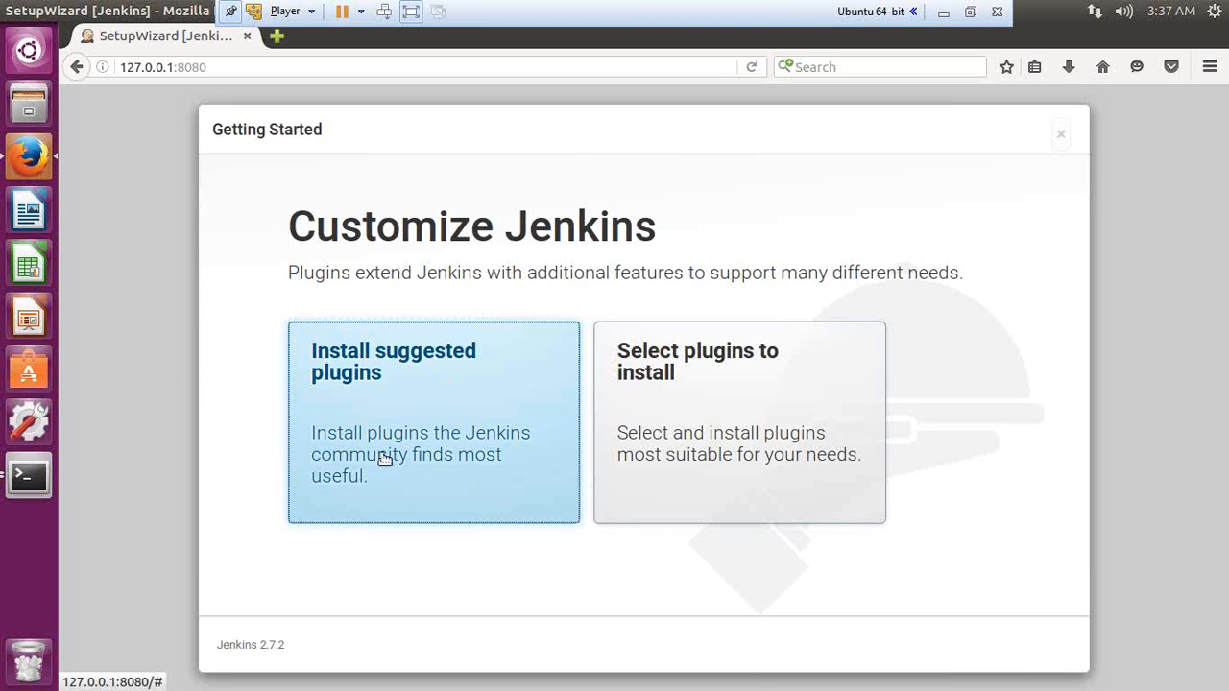
{"action": "left_click", "coordinate": [375, 374]}
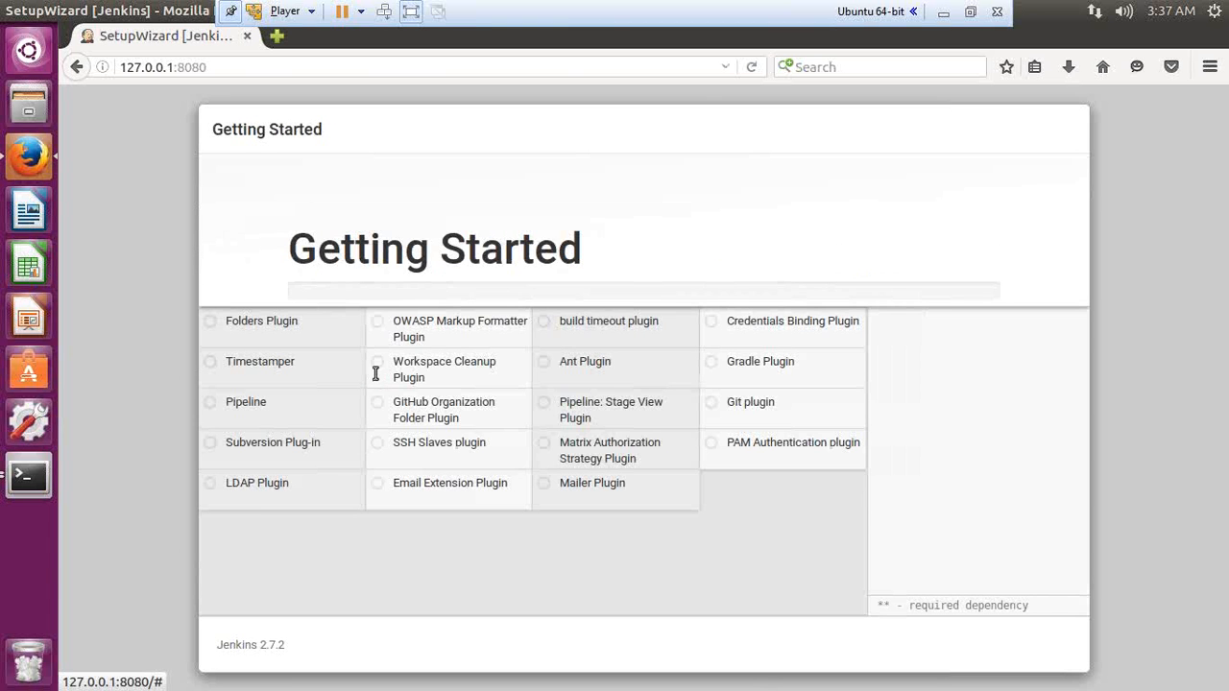
Step: Exit VMware full screen and wait for the suggested plugins to finish installing
{"action": "left_click", "coordinate": [972, 13]}
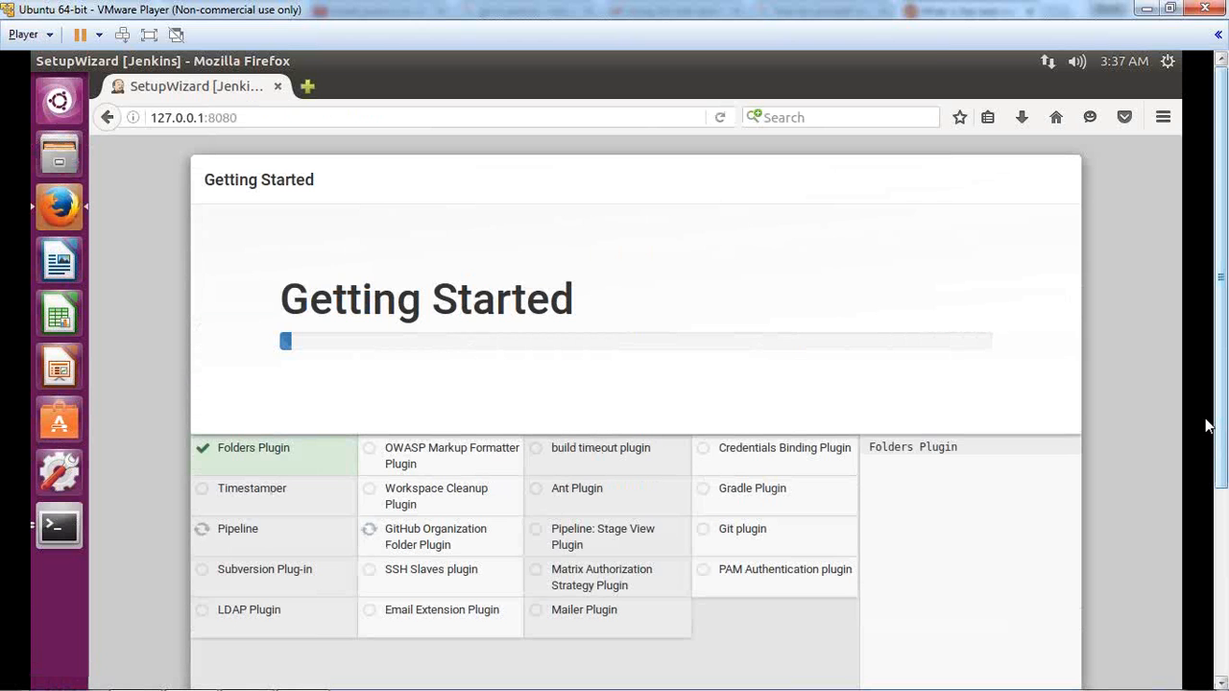
{"action": "left_click_drag", "start_coordinate": [1222, 462], "coordinate": [1223, 590]}
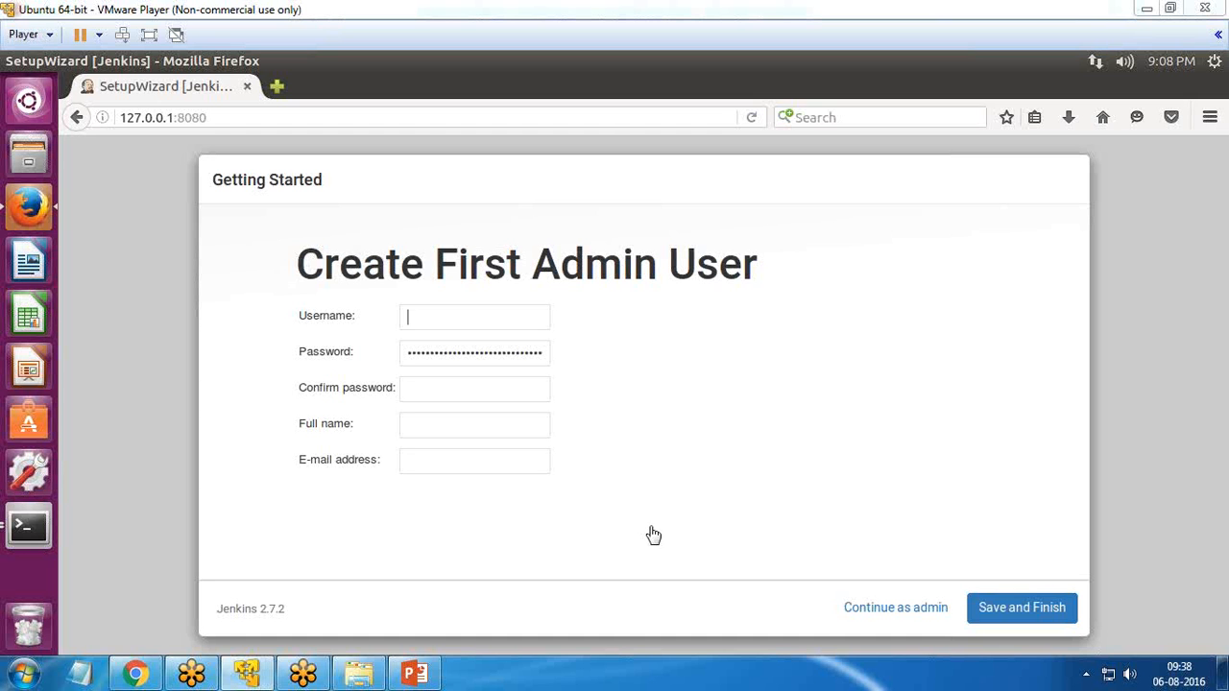
Step: Enter the admin username, password, full name and e-mail address, then Save and Finish
{"action": "left_click", "coordinate": [451, 315]}
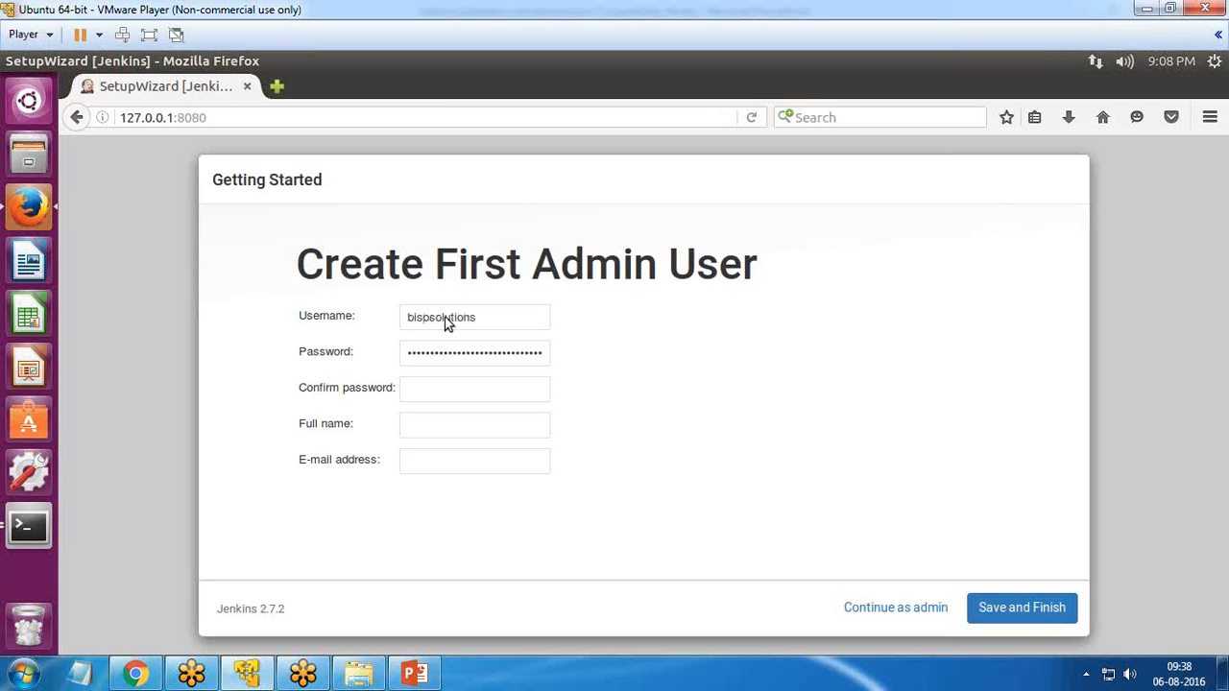
{"action": "left_click_drag", "start_coordinate": [319, 351], "coordinate": [391, 358]}
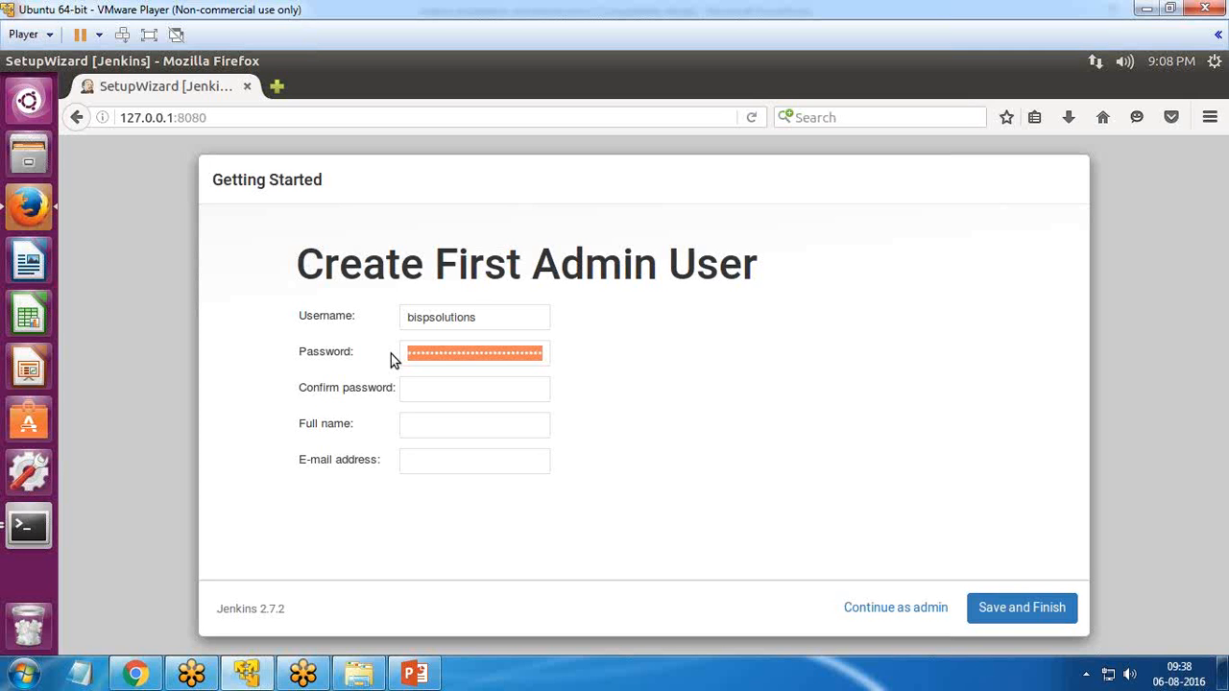
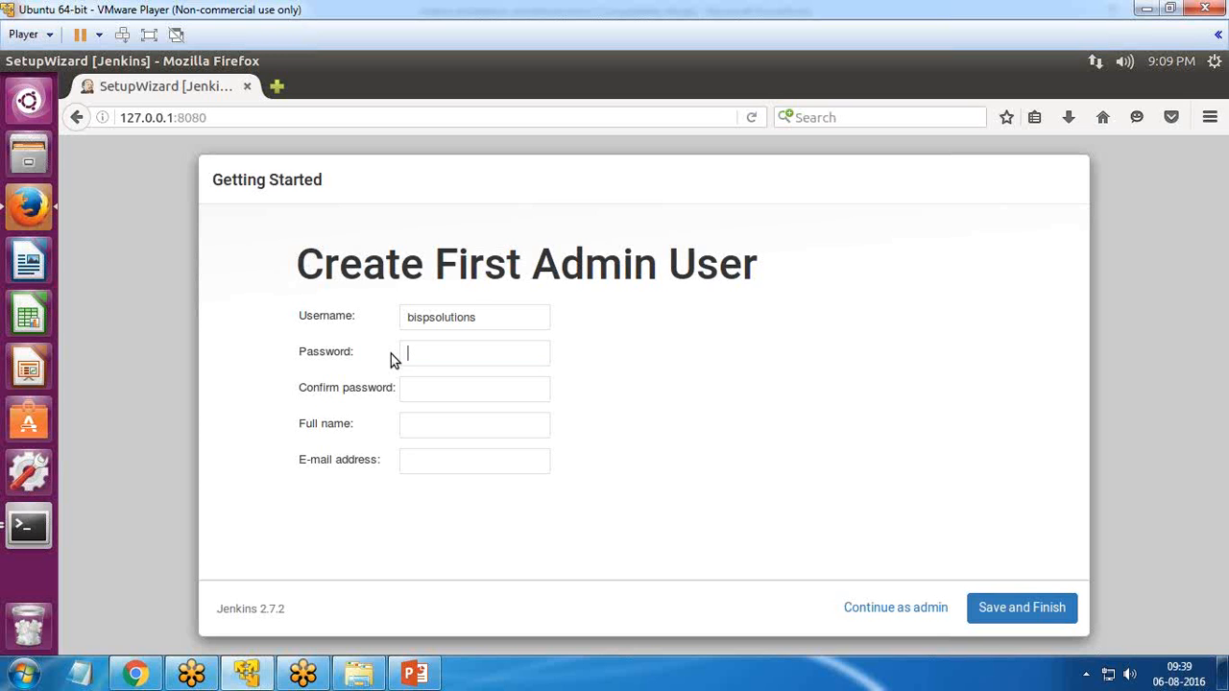
{"action": "left_click", "coordinate": [463, 461]}
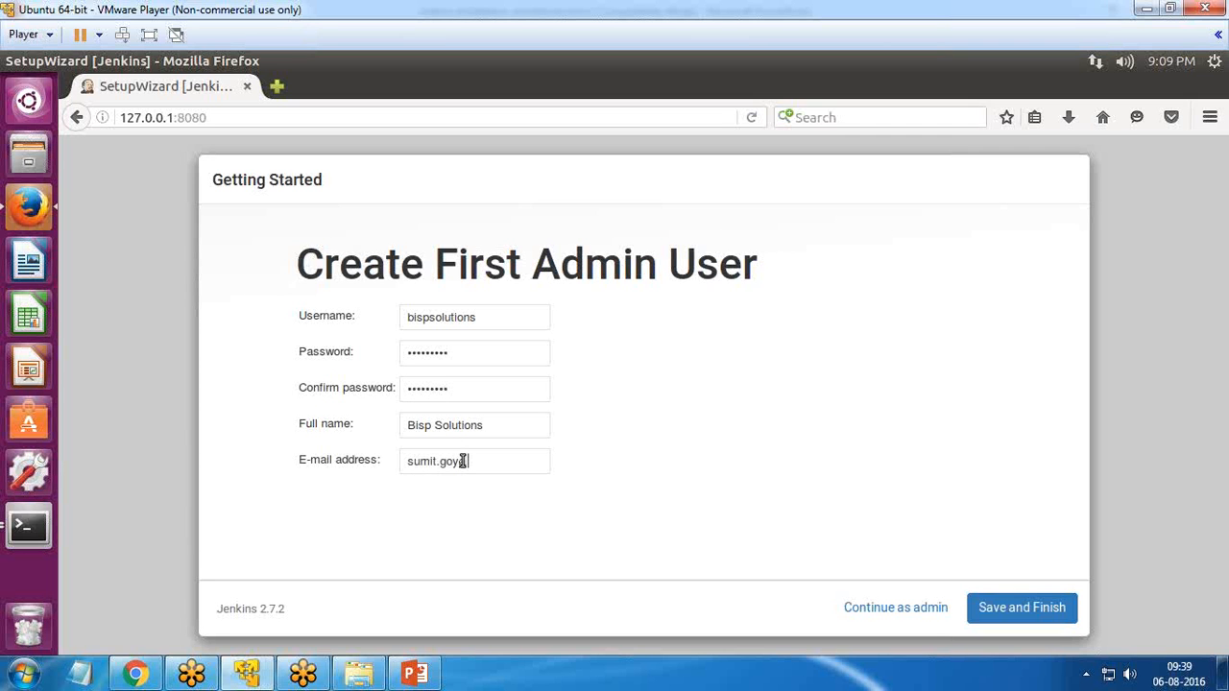
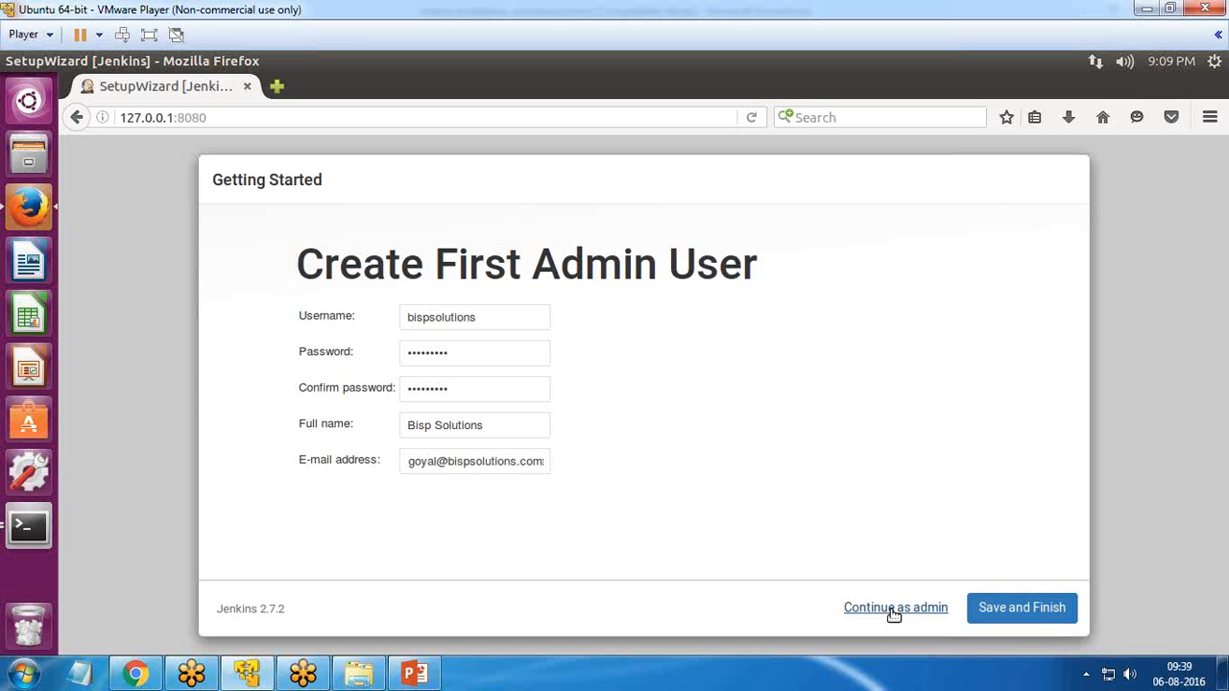
{"action": "left_click", "coordinate": [1035, 609]}
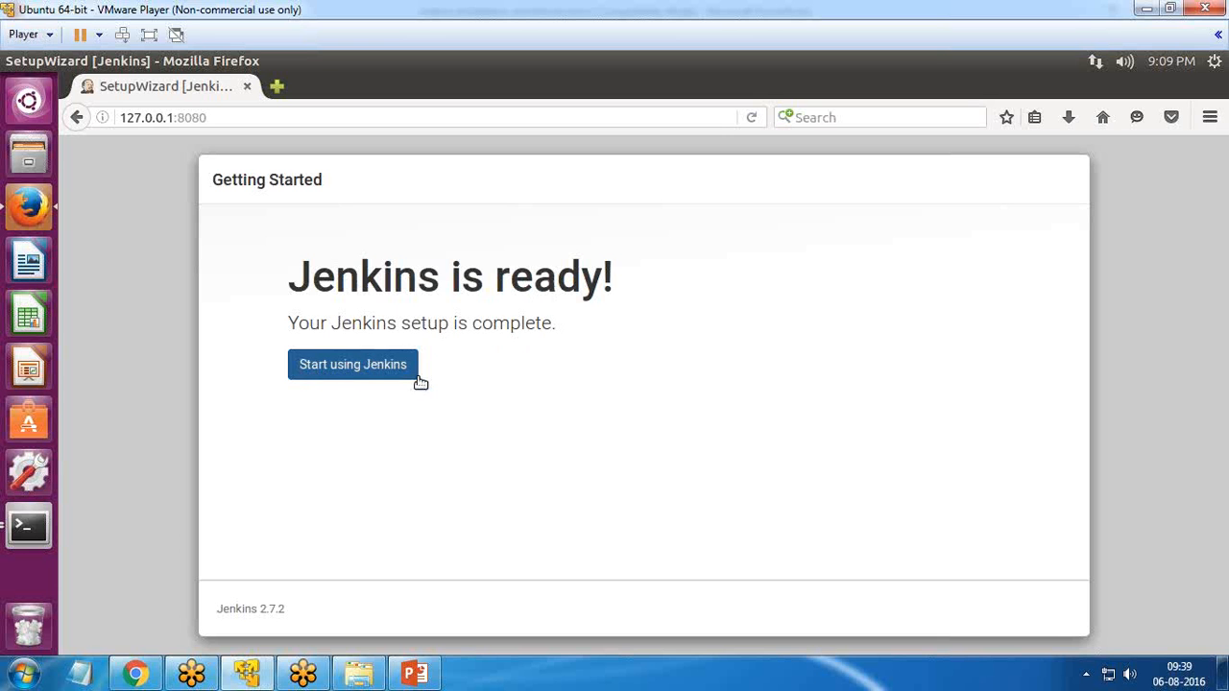
Step: Start using Jenkins in full screen and visit the Build History and People pages
{"action": "left_click", "coordinate": [359, 370]}
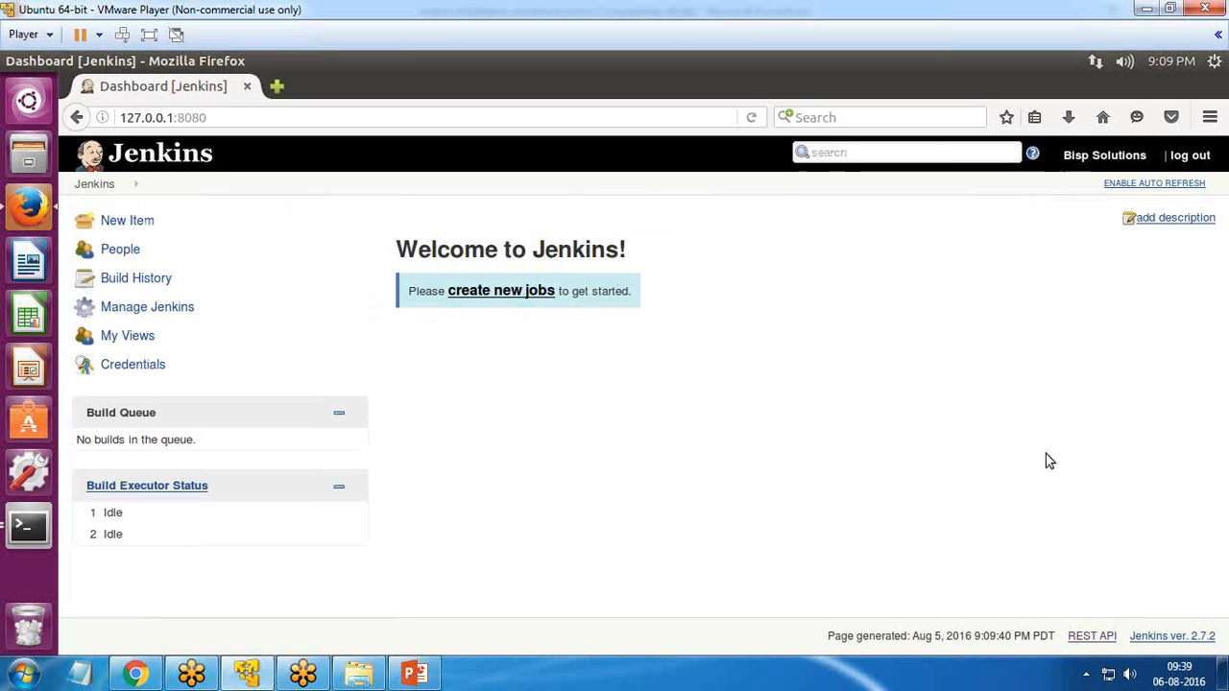
{"action": "left_click", "coordinate": [149, 34]}
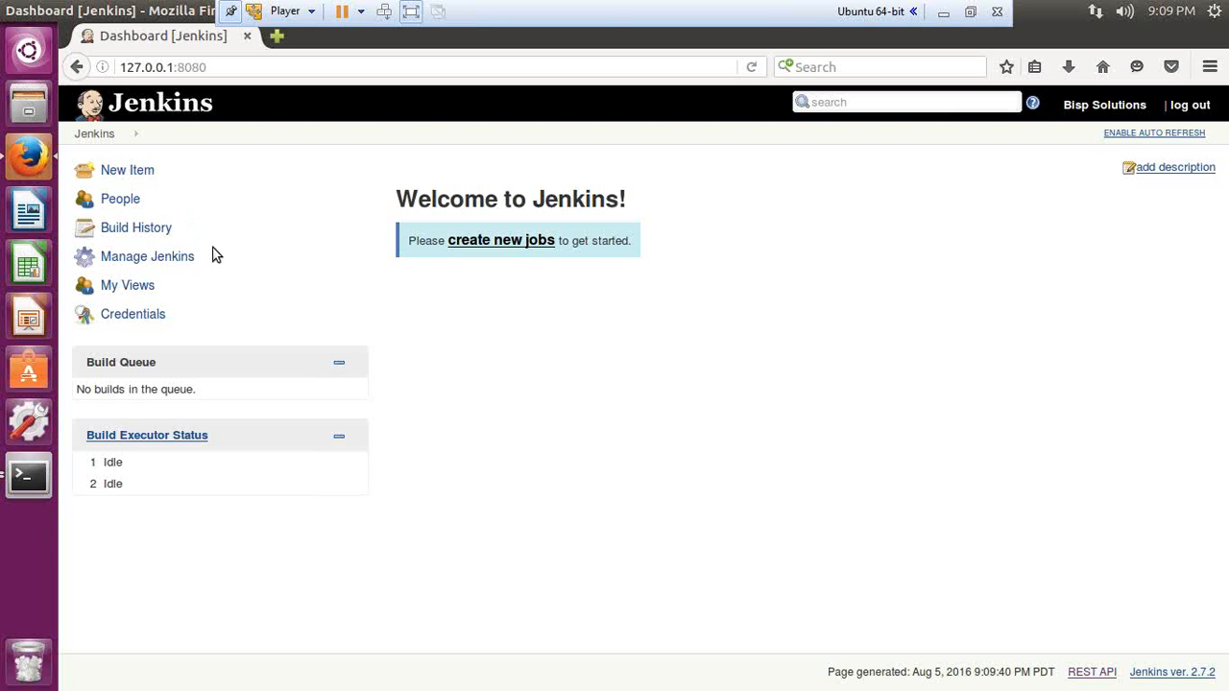
{"action": "left_click", "coordinate": [145, 233]}
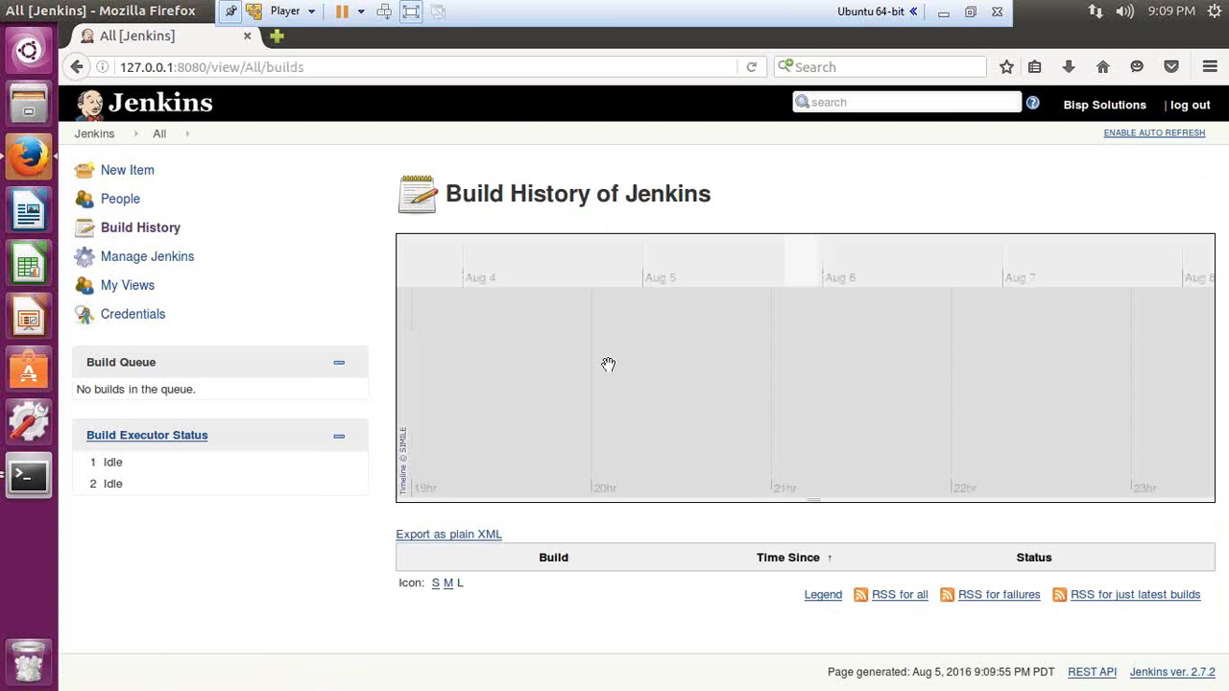
{"action": "key", "text": "shift+Tab"}
{"action": "key", "text": "Return"}
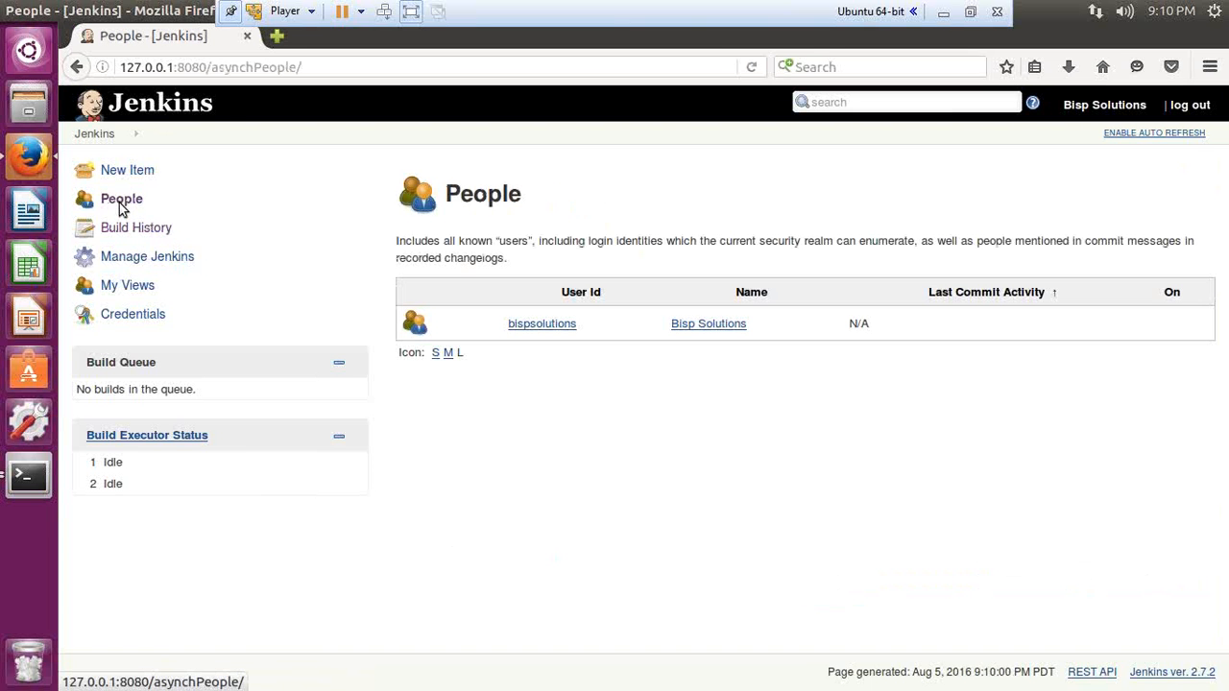
{"action": "left_click_drag", "start_coordinate": [497, 241], "coordinate": [535, 242]}
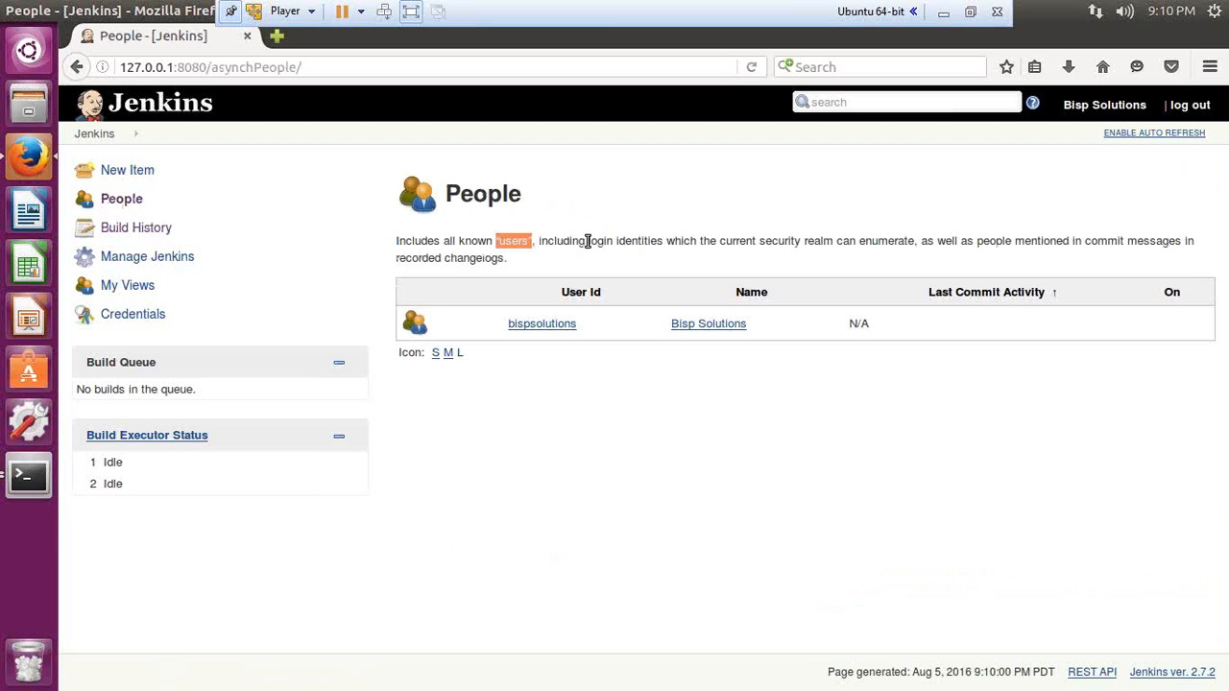
Step: Look over the New Item page, then return to the Jenkins dashboard
{"action": "key", "text": "shift+Tab"}
{"action": "key", "text": "shift+Tab"}
{"action": "key", "text": "Return"}
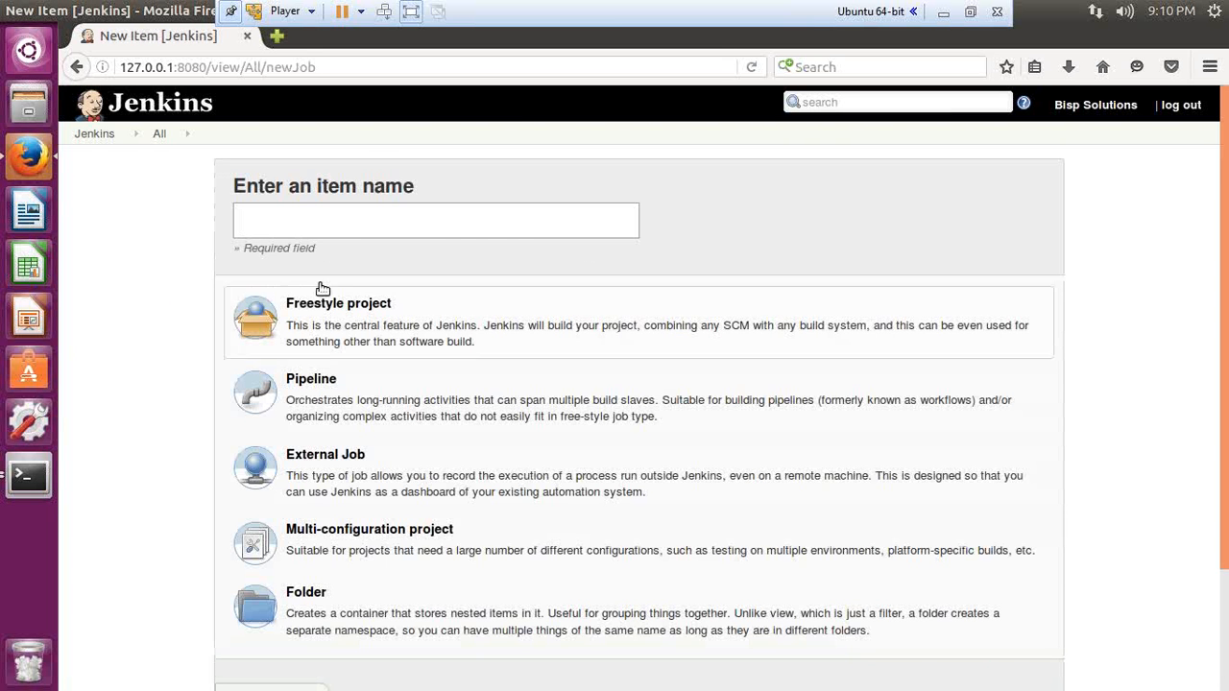
{"action": "scroll", "coordinate": [357, 542], "scroll_direction": "down", "scroll_amount": 2}
{"action": "scroll", "coordinate": [360, 538], "scroll_direction": "down", "scroll_amount": 1}
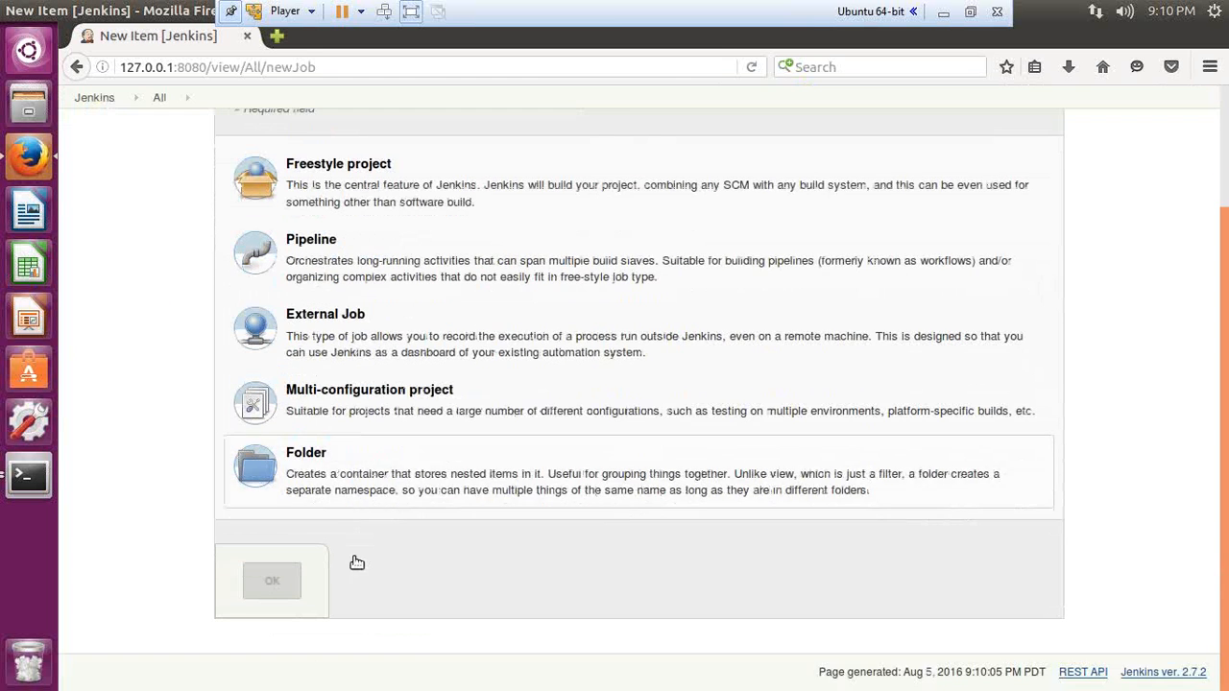
{"action": "scroll", "coordinate": [352, 563], "scroll_direction": "up", "scroll_amount": 3}
{"action": "left_click", "coordinate": [98, 137]}
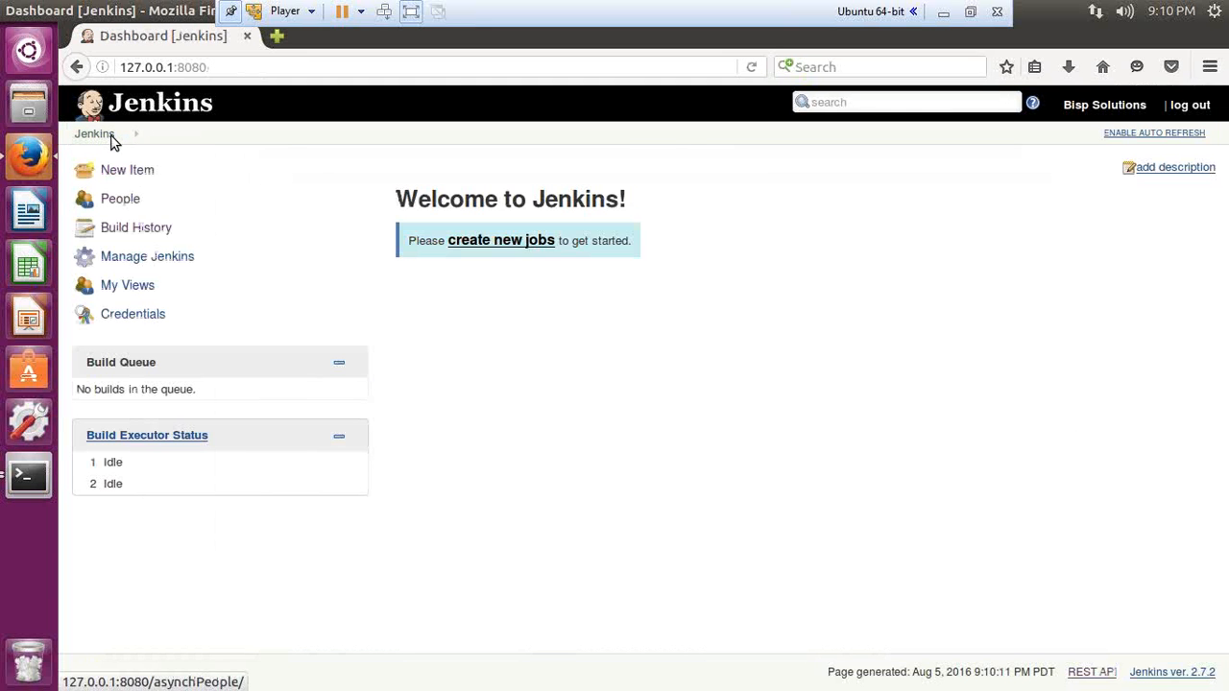
Step: Visit the Credentials and New Item pages, then return to the Welcome to Jenkins dashboard
{"action": "left_click", "coordinate": [142, 317]}
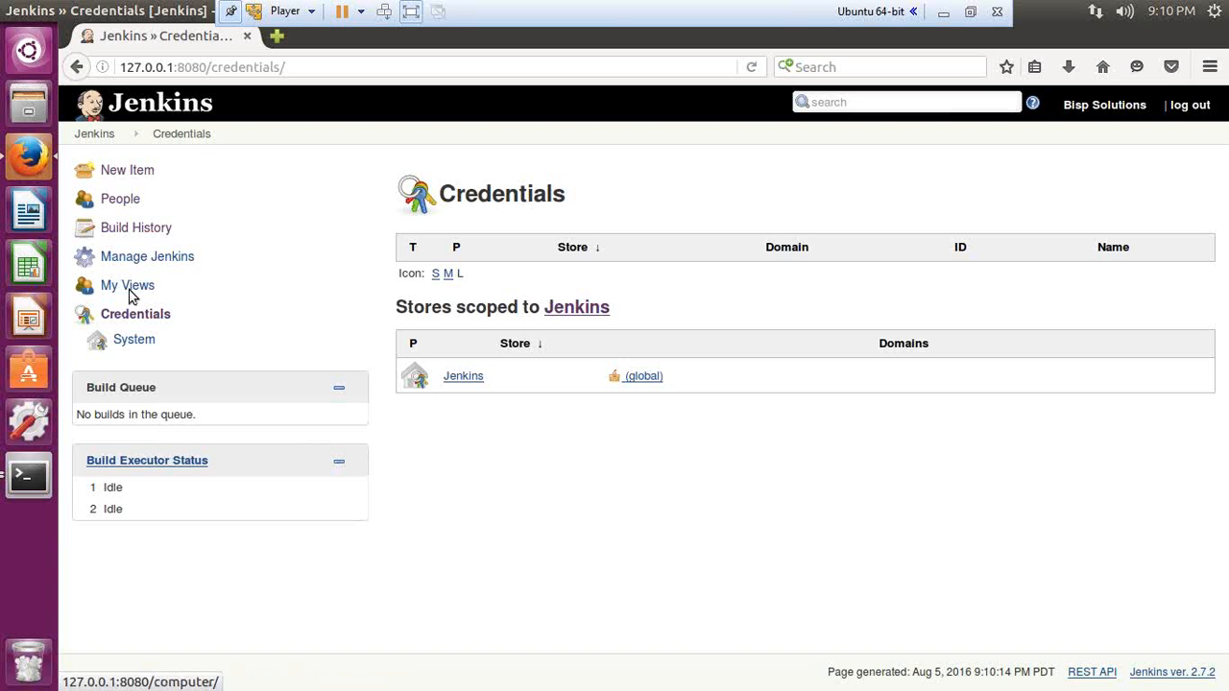
{"action": "left_click", "coordinate": [126, 170]}
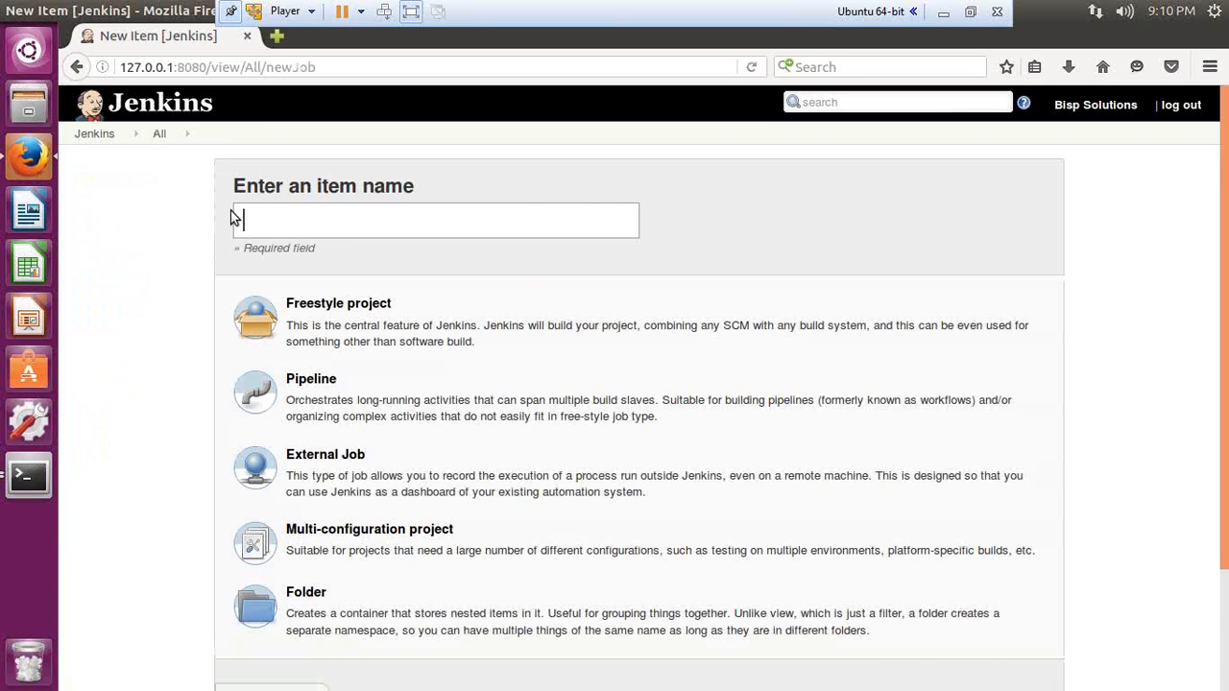
{"action": "left_click", "coordinate": [94, 133]}
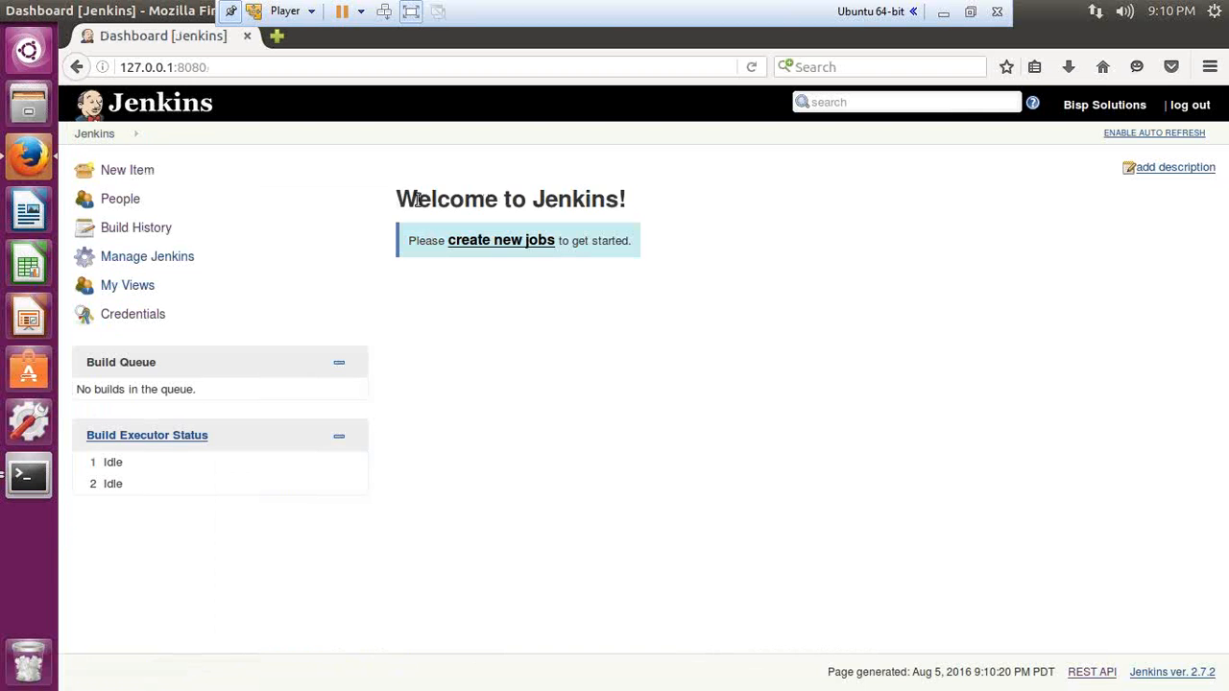
{"action": "mouse_move", "coordinate": [419, 199]}
{"action": "left_mouse_down"}
{"action": "mouse_move", "coordinate": [584, 197]}
{"action": "mouse_move", "coordinate": [397, 199]}
{"action": "left_mouse_up"}
Step: Open Manage Jenkins and the plugin manager, then go back to the dashboard
{"action": "left_click", "coordinate": [123, 265]}
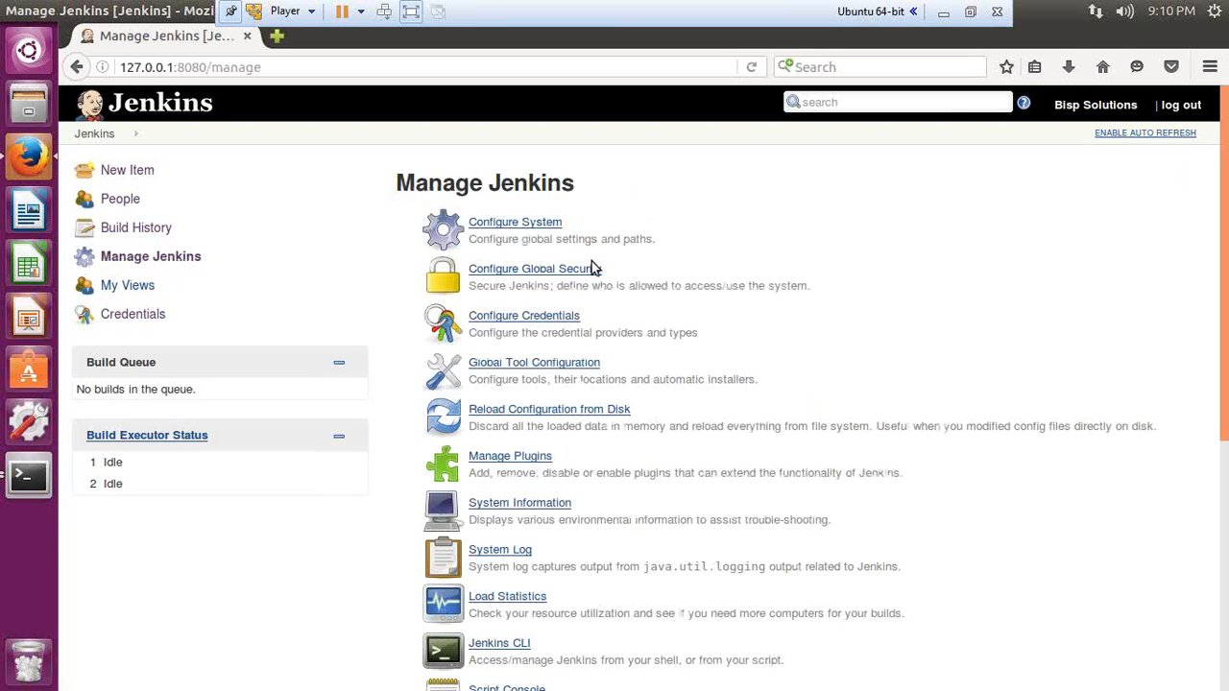
{"action": "left_click", "coordinate": [971, 12]}
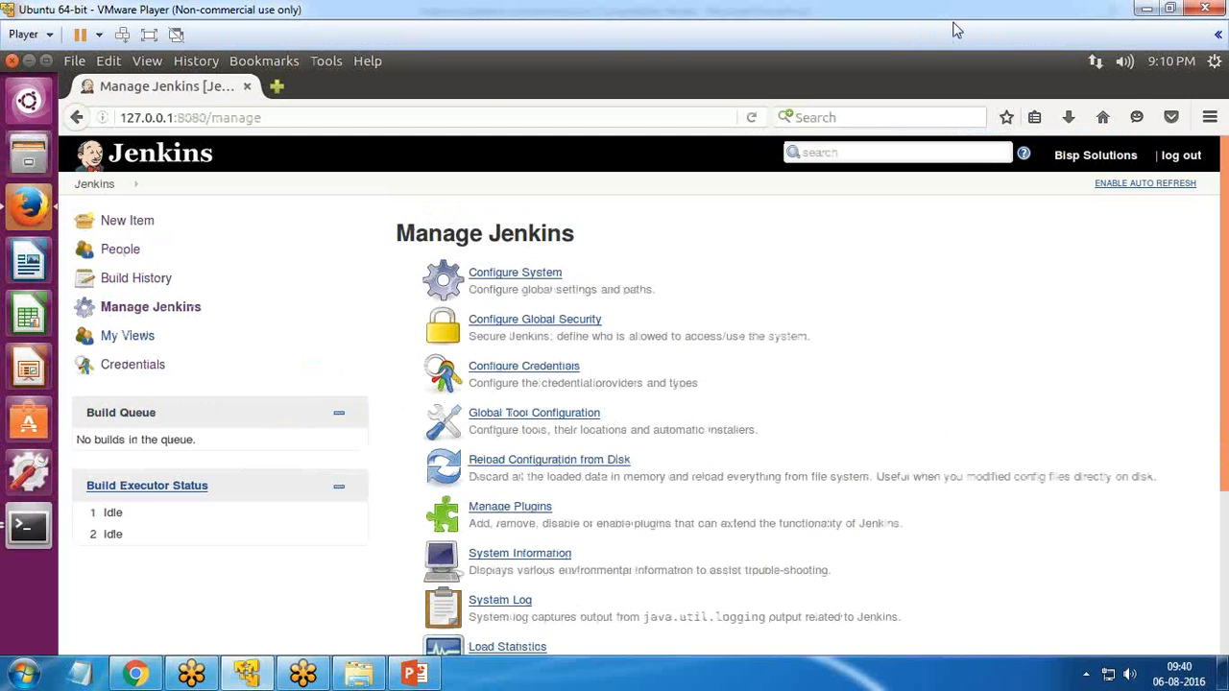
{"action": "left_click", "coordinate": [176, 35]}
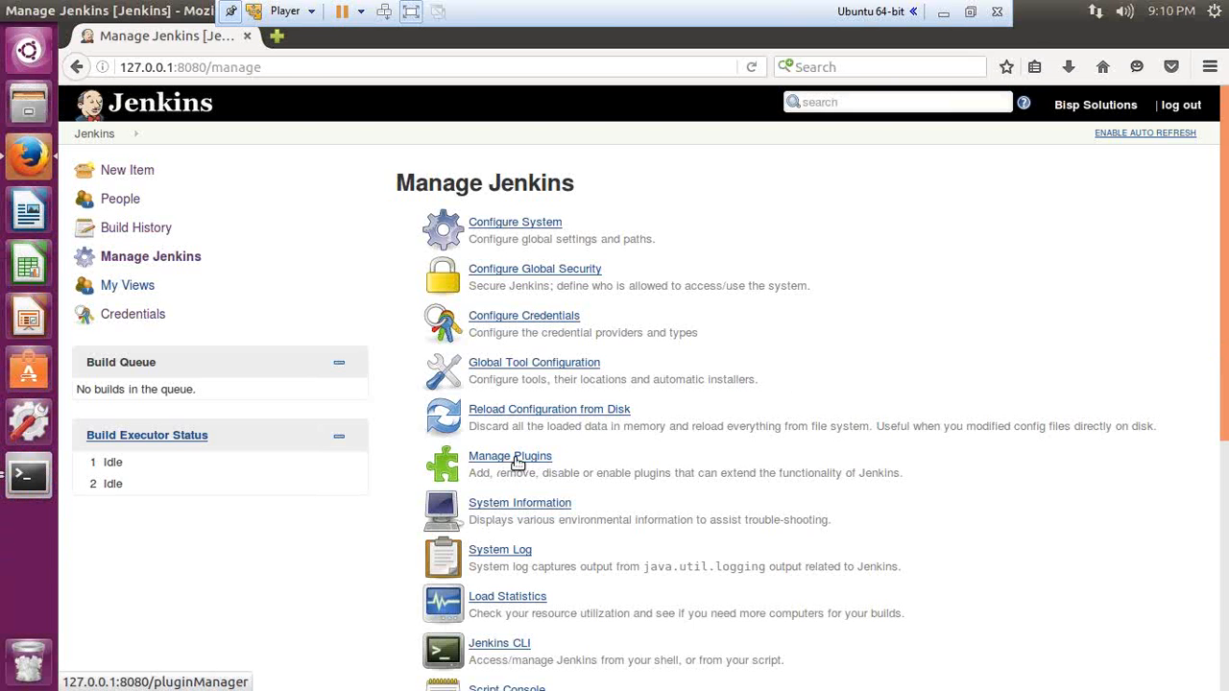
{"action": "left_click", "coordinate": [515, 459]}
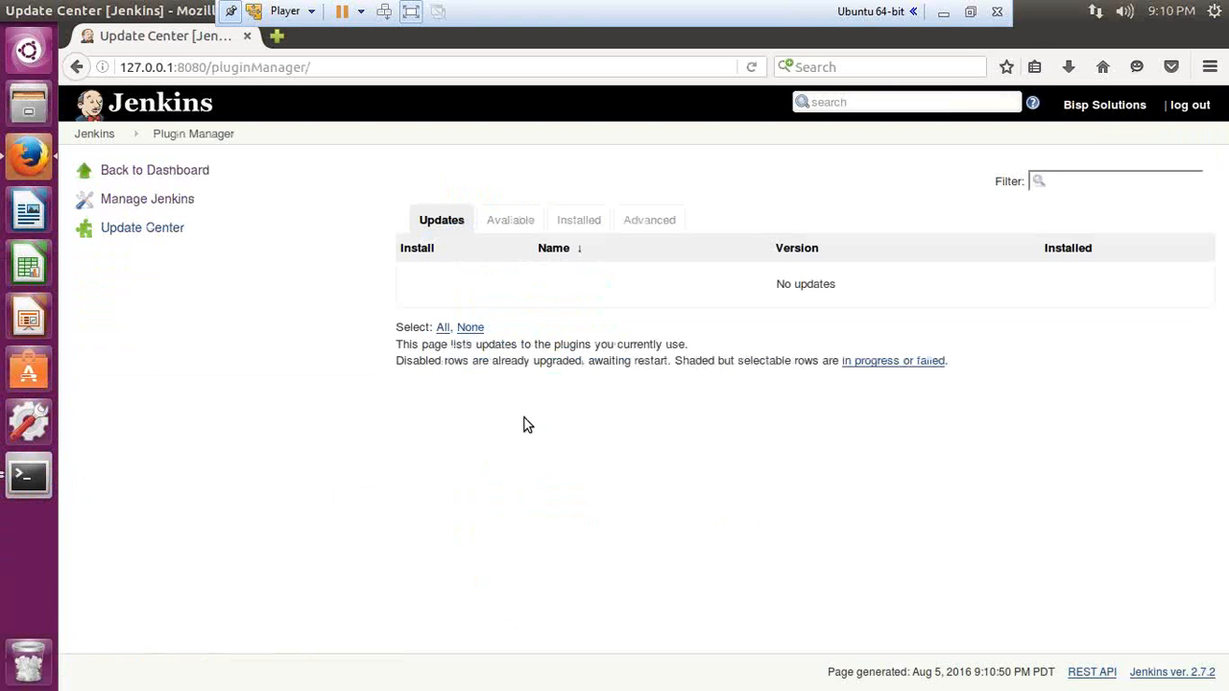
{"action": "left_click", "coordinate": [125, 173]}
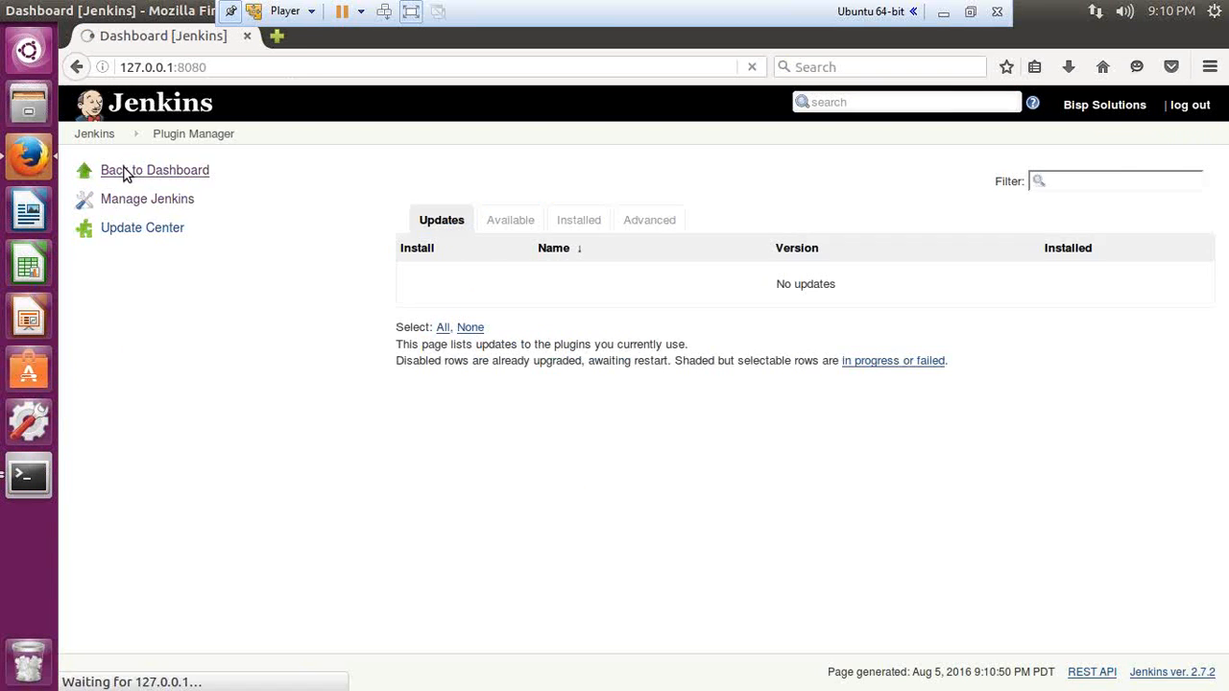
Step: Check About Jenkins for version 2.7.2 and its libraries, then return to Manage Jenkins
{"action": "left_click", "coordinate": [144, 260]}
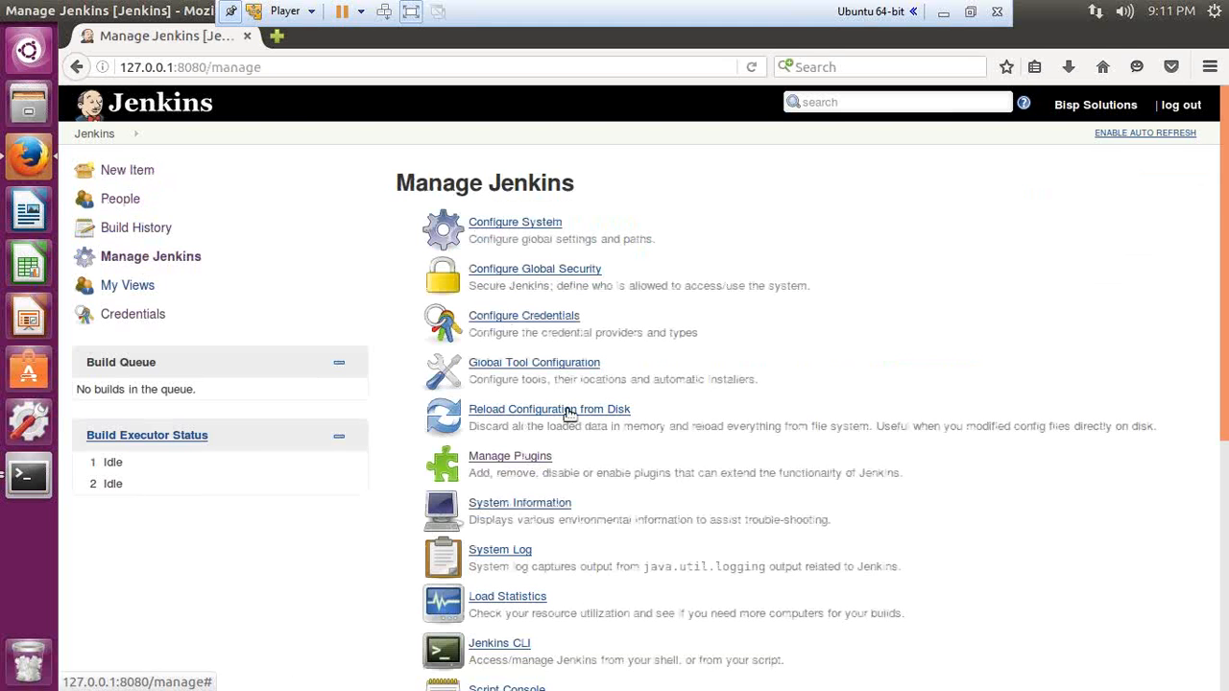
{"action": "scroll", "coordinate": [602, 505], "scroll_direction": "down", "scroll_amount": 4}
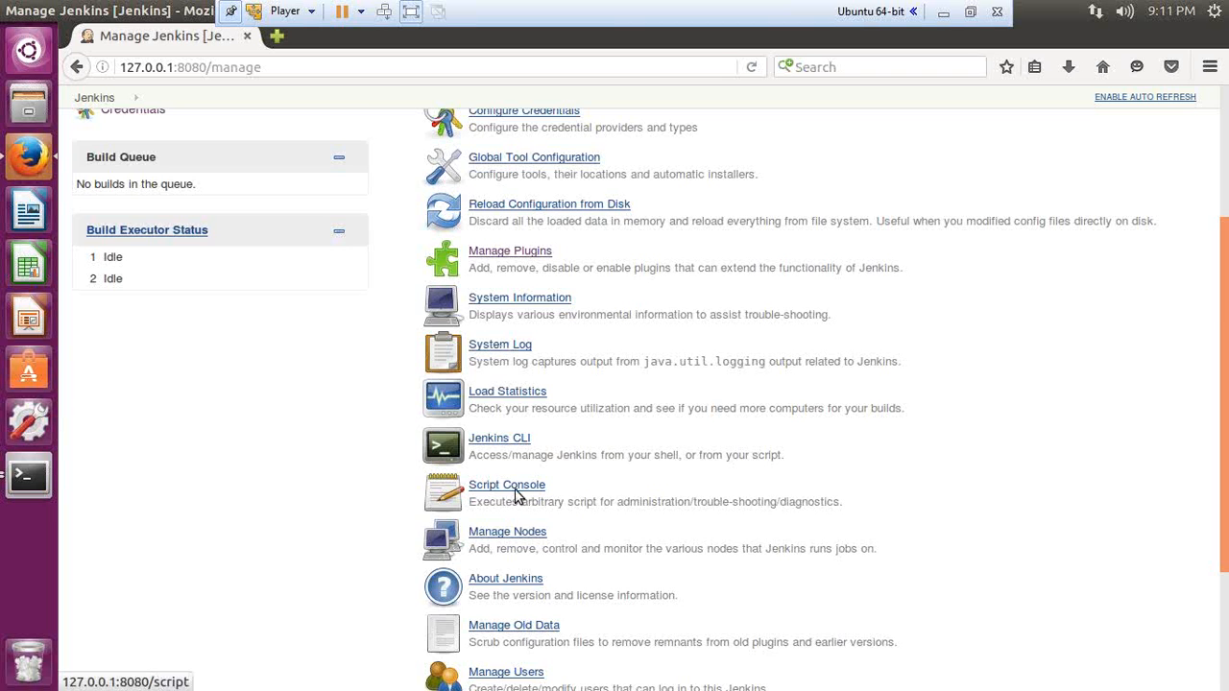
{"action": "scroll", "coordinate": [694, 538], "scroll_direction": "down", "scroll_amount": 4}
{"action": "left_click", "coordinate": [496, 403]}
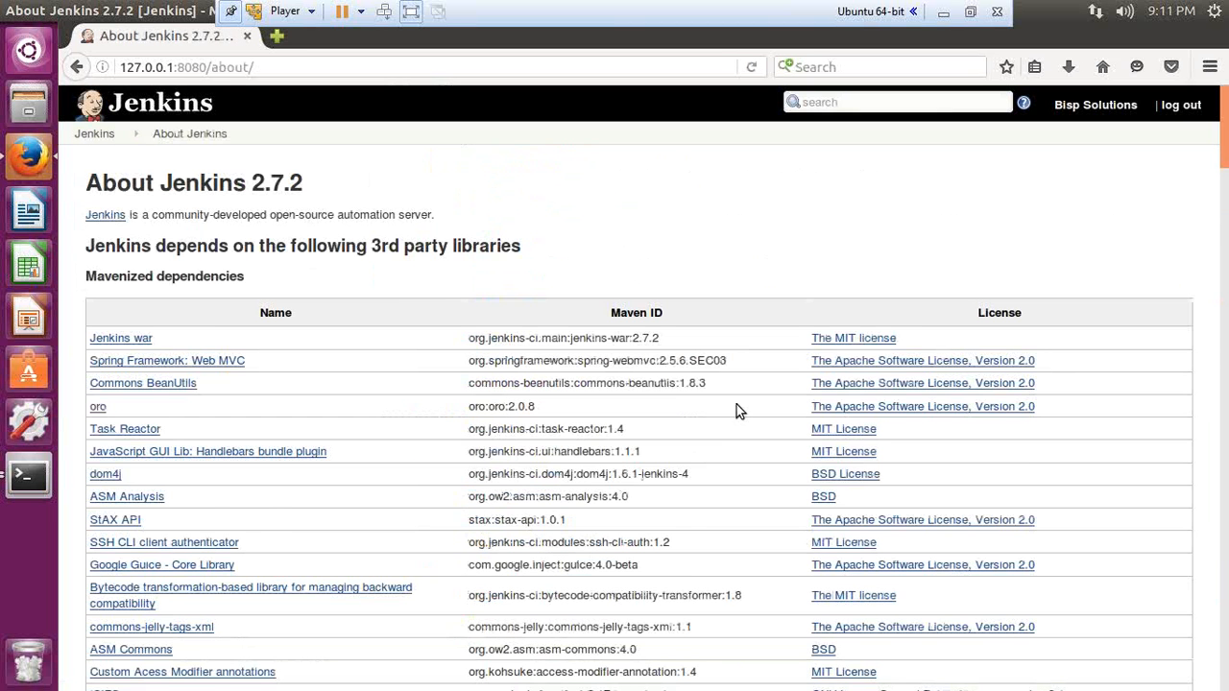
{"action": "scroll", "coordinate": [564, 477], "scroll_direction": "down", "scroll_amount": 5}
{"action": "scroll", "coordinate": [565, 478], "scroll_direction": "down", "scroll_amount": 15}
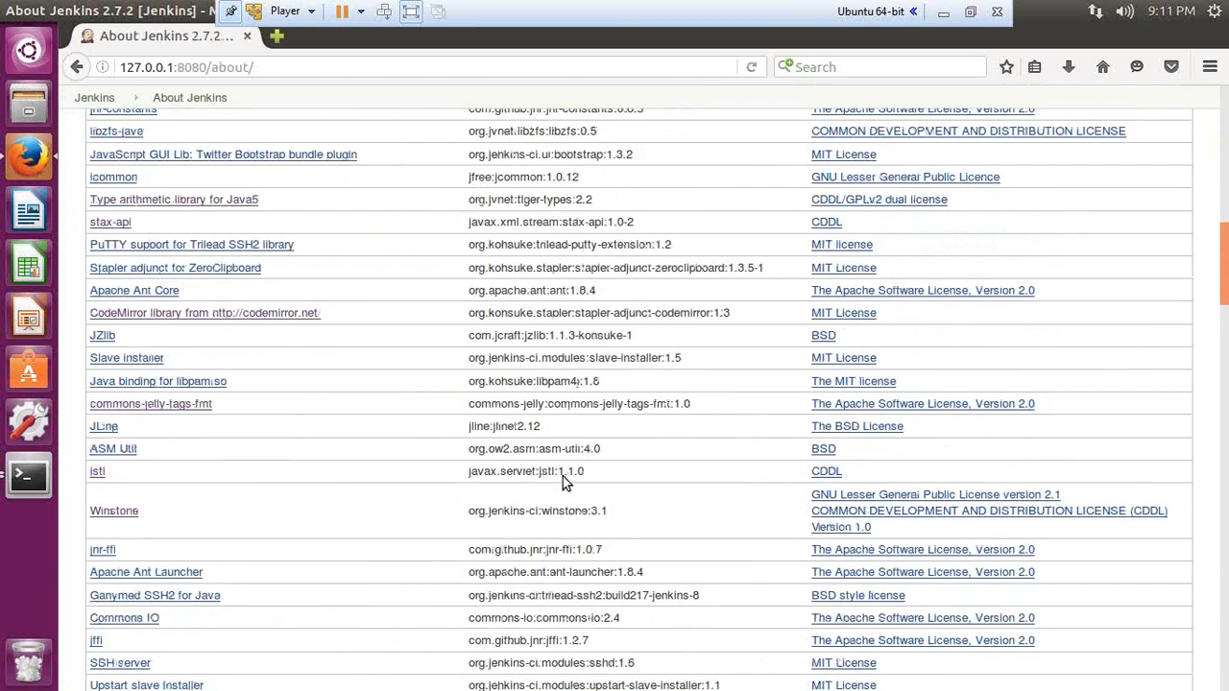
{"action": "scroll", "coordinate": [544, 508], "scroll_direction": "down", "scroll_amount": 8}
{"action": "scroll", "coordinate": [537, 519], "scroll_direction": "up", "scroll_amount": 20}
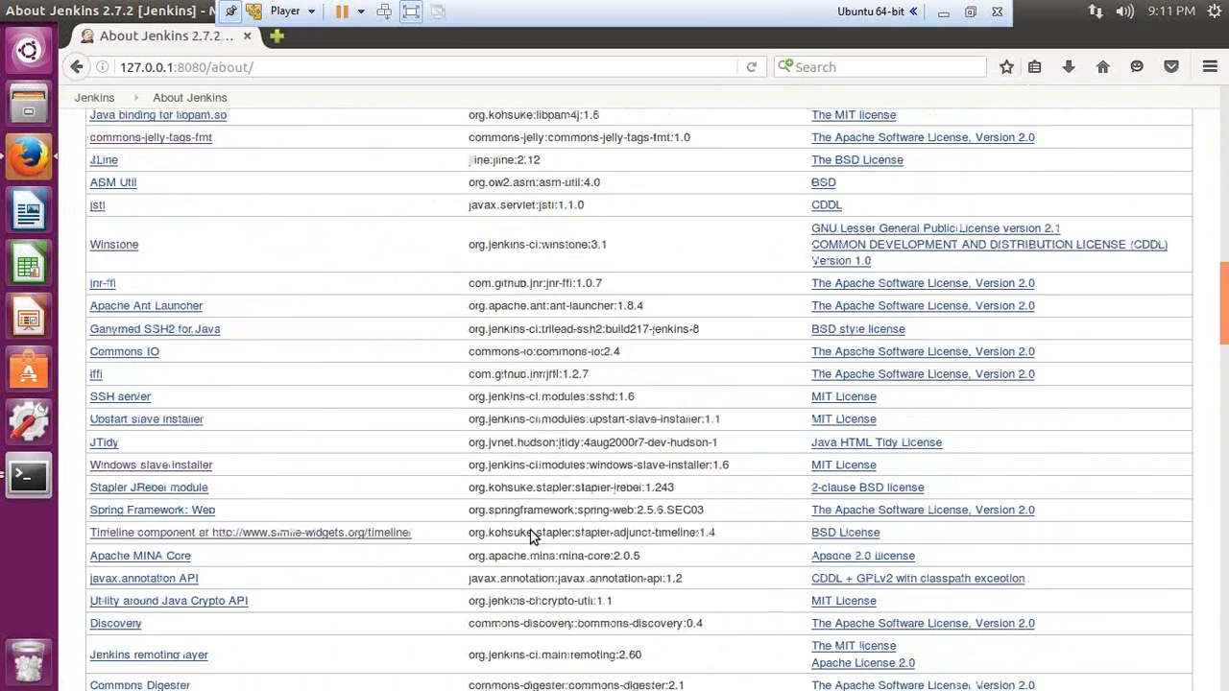
{"action": "scroll", "coordinate": [532, 530], "scroll_direction": "up", "scroll_amount": 7}
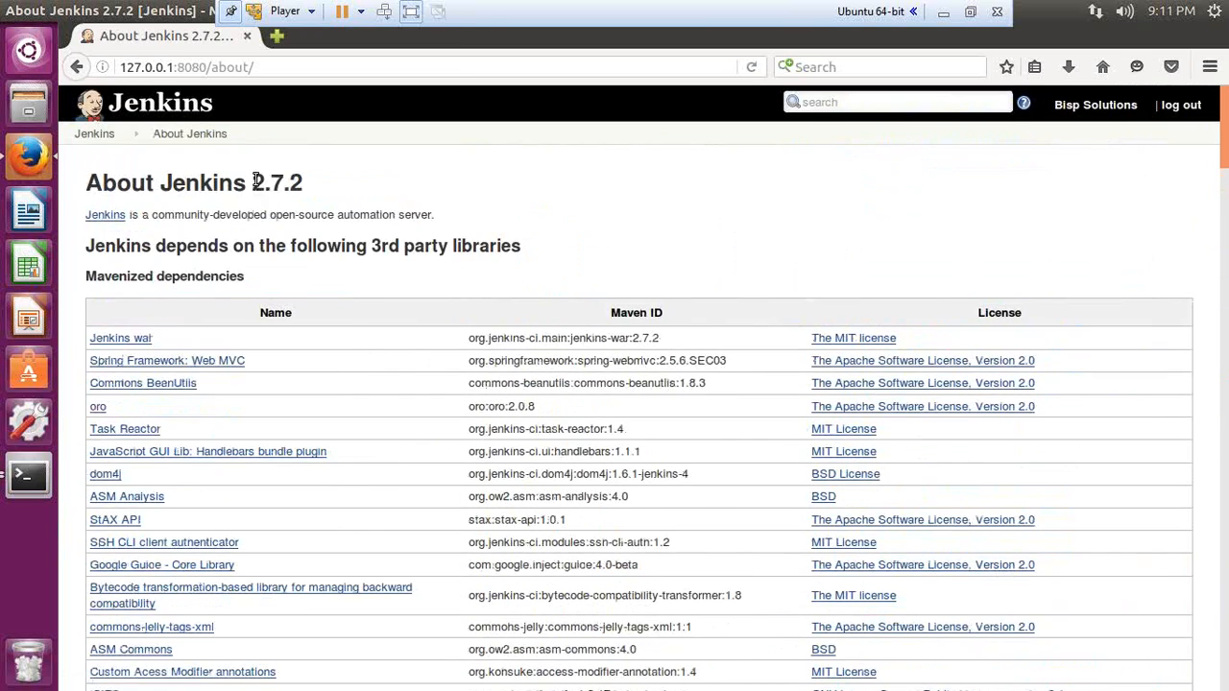
{"action": "left_click_drag", "start_coordinate": [253, 183], "coordinate": [306, 183]}
{"action": "key", "text": "alt+Left"}
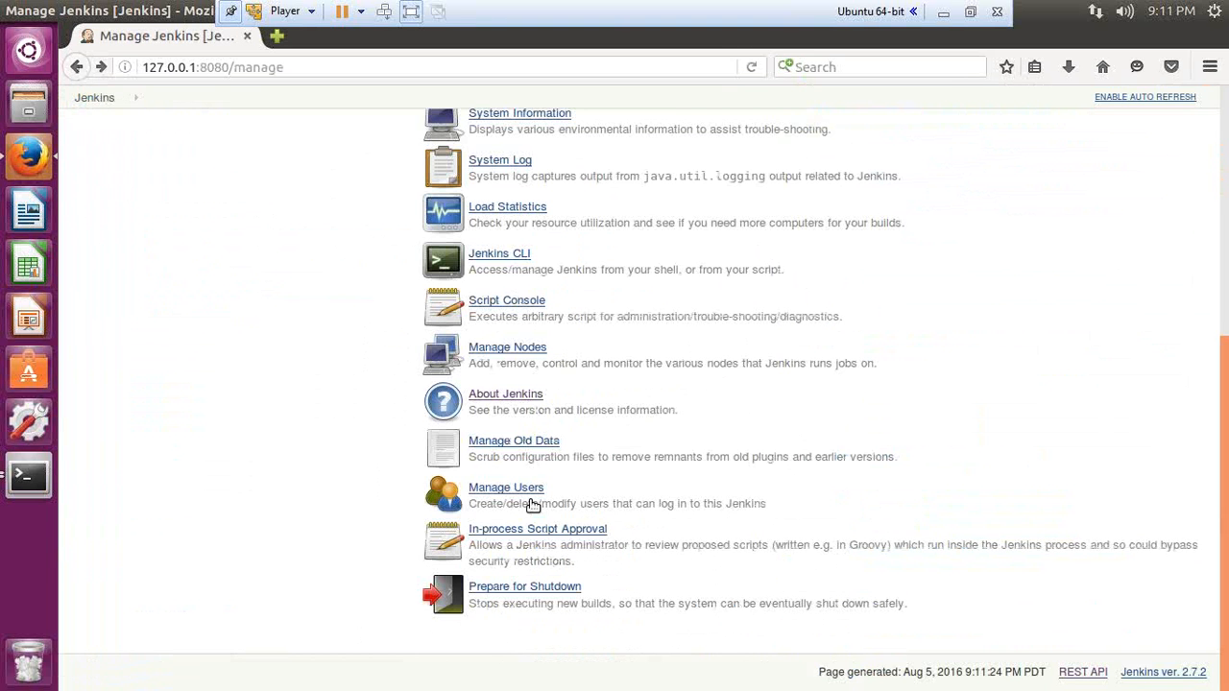
Step: View the Users page listing the admin account, then switch to the closing slideshow
{"action": "left_click", "coordinate": [517, 490]}
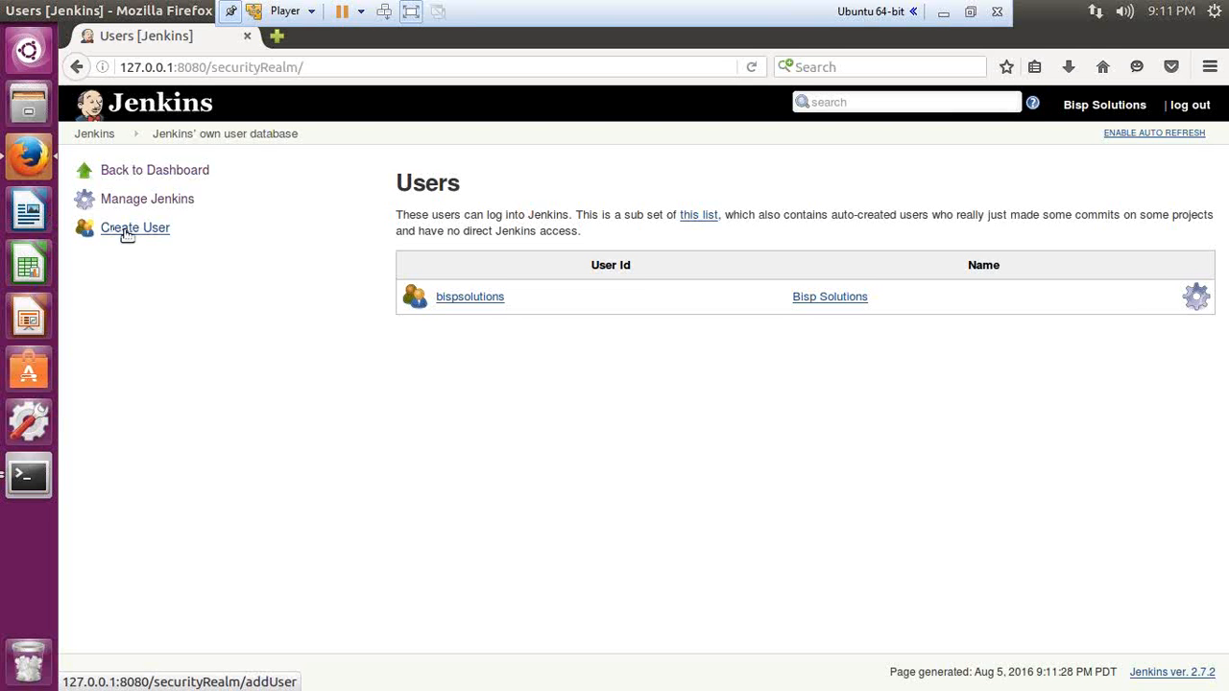
{"action": "left_click", "coordinate": [970, 12]}
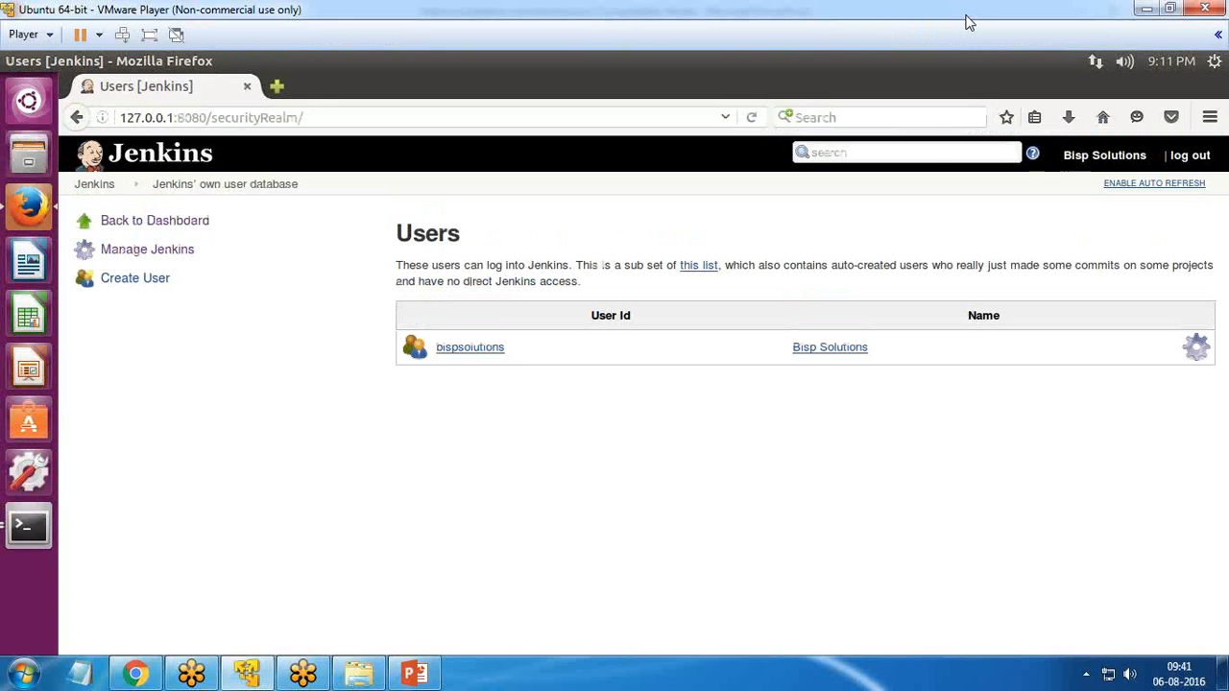
{"action": "key", "text": "alt+Tab"}
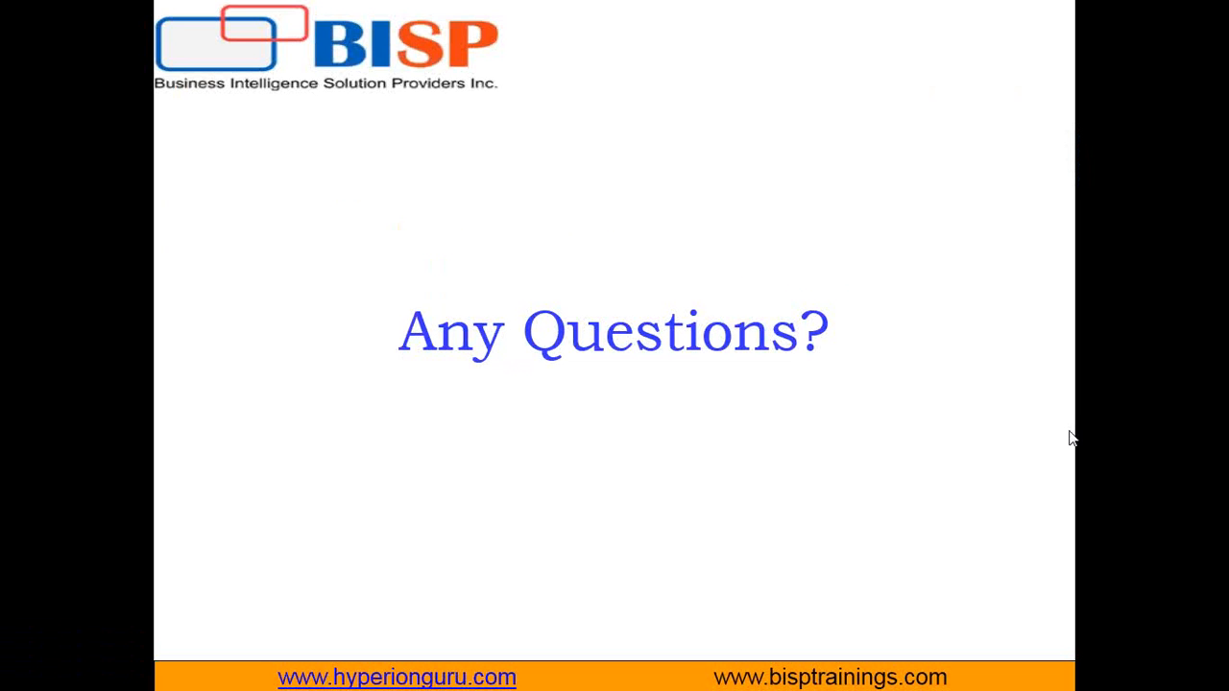